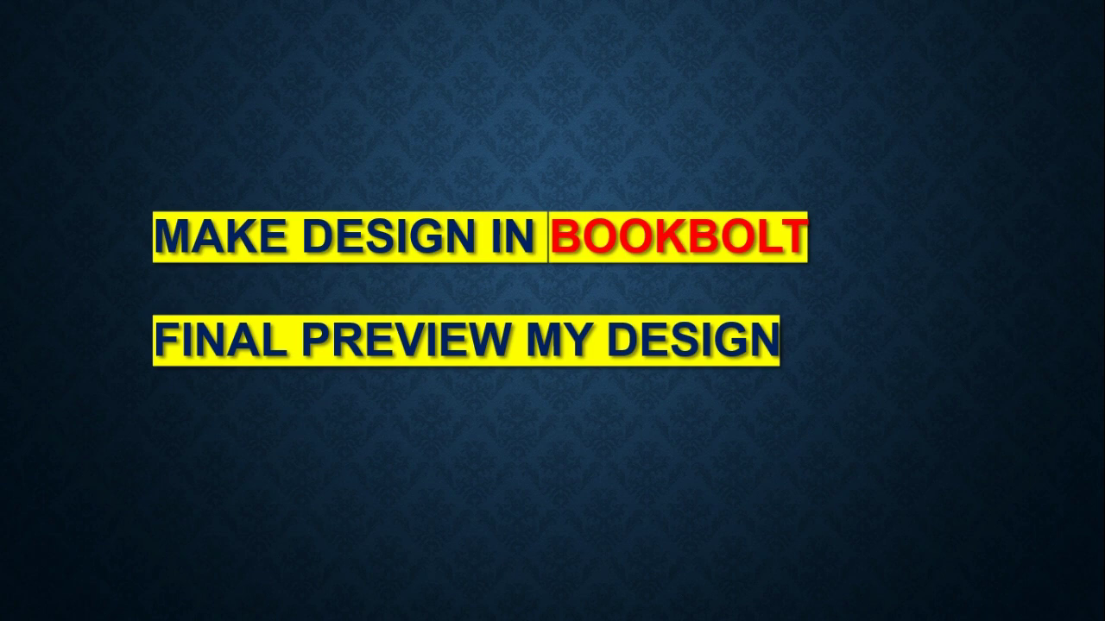
Exit the slideshow to edit the 'MAKE DESIGN IN BOOKBOLT' intro slide
{"action": "key", "text": "Escape"}
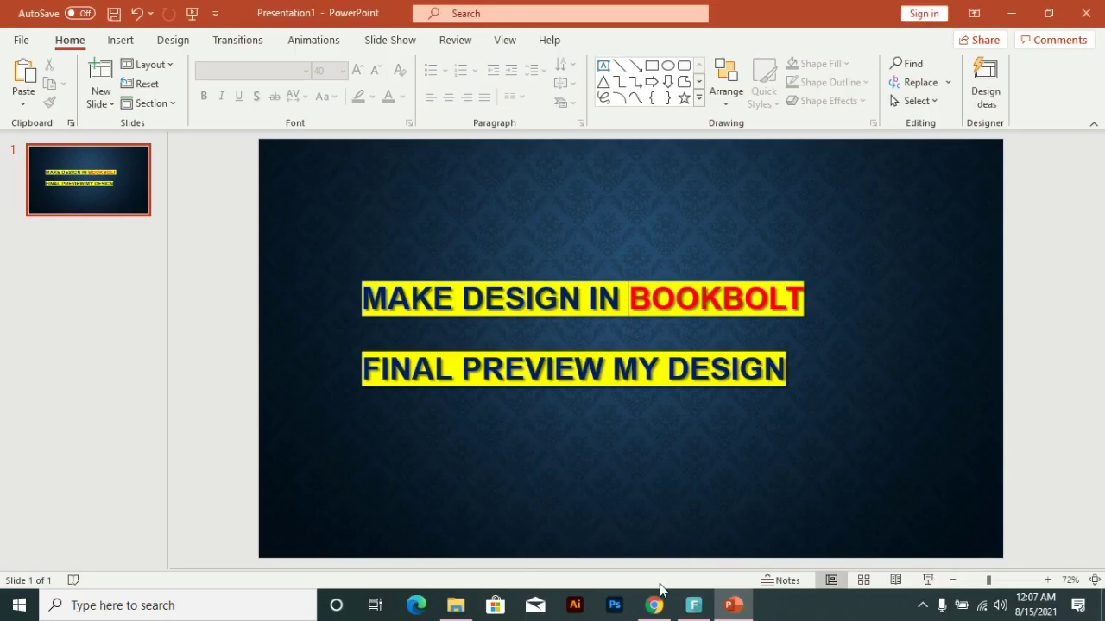
Bring Chrome forward and scroll through the YouTube channel page and its uploads
{"action": "left_click", "coordinate": [653, 605]}
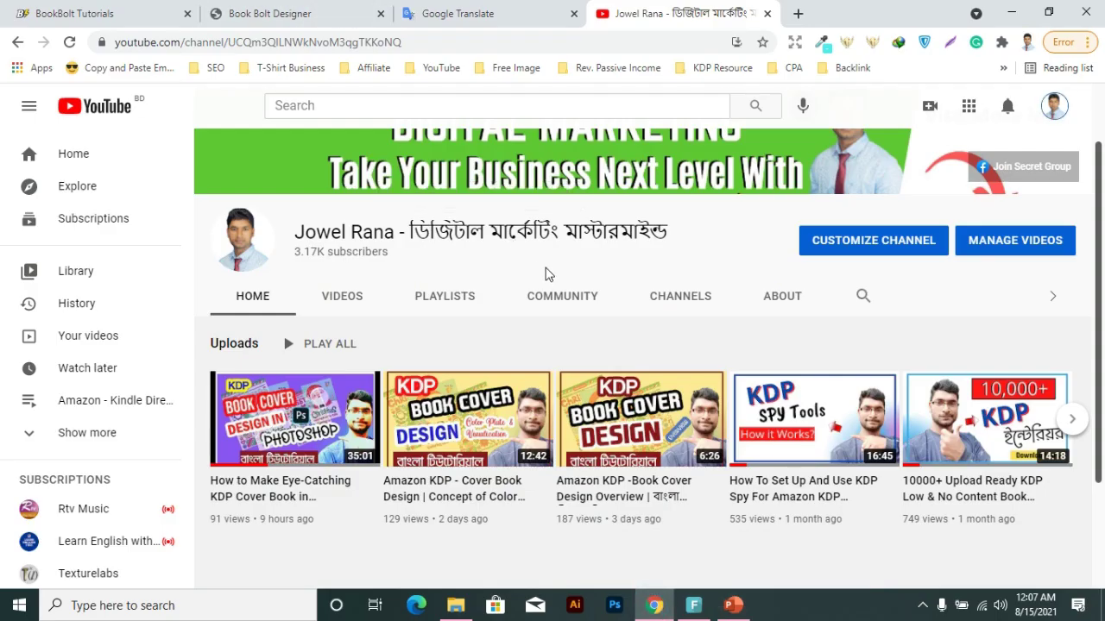
{"action": "scroll", "coordinate": [997, 324], "scroll_direction": "up", "scroll_amount": 2}
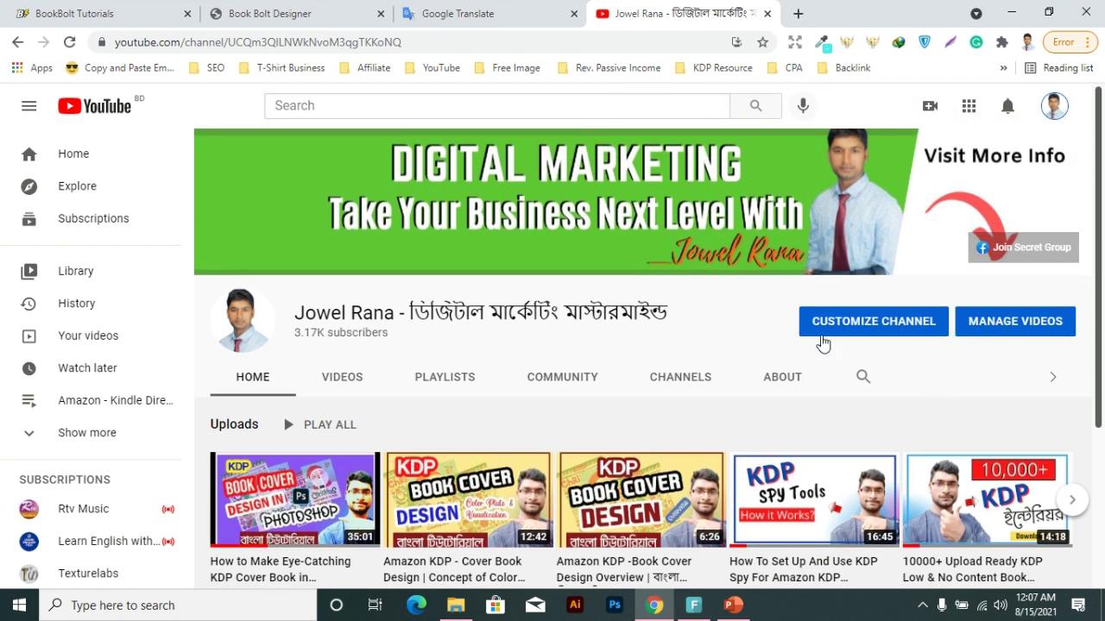
{"action": "scroll", "coordinate": [293, 423], "scroll_direction": "down", "scroll_amount": 2}
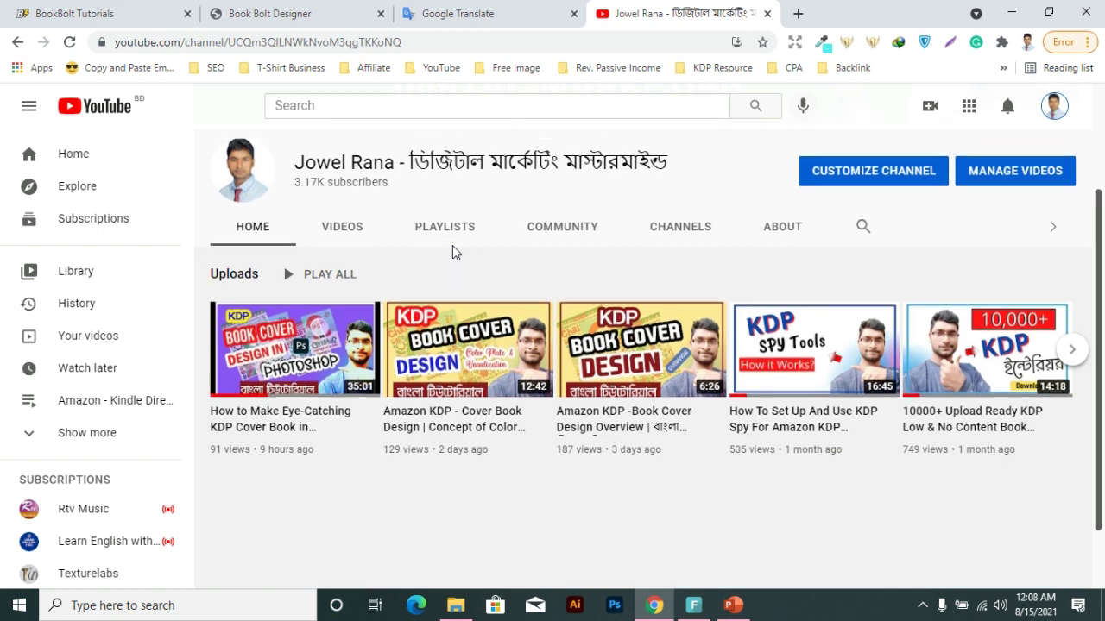
{"action": "scroll", "coordinate": [452, 245], "scroll_direction": "up", "scroll_amount": 2}
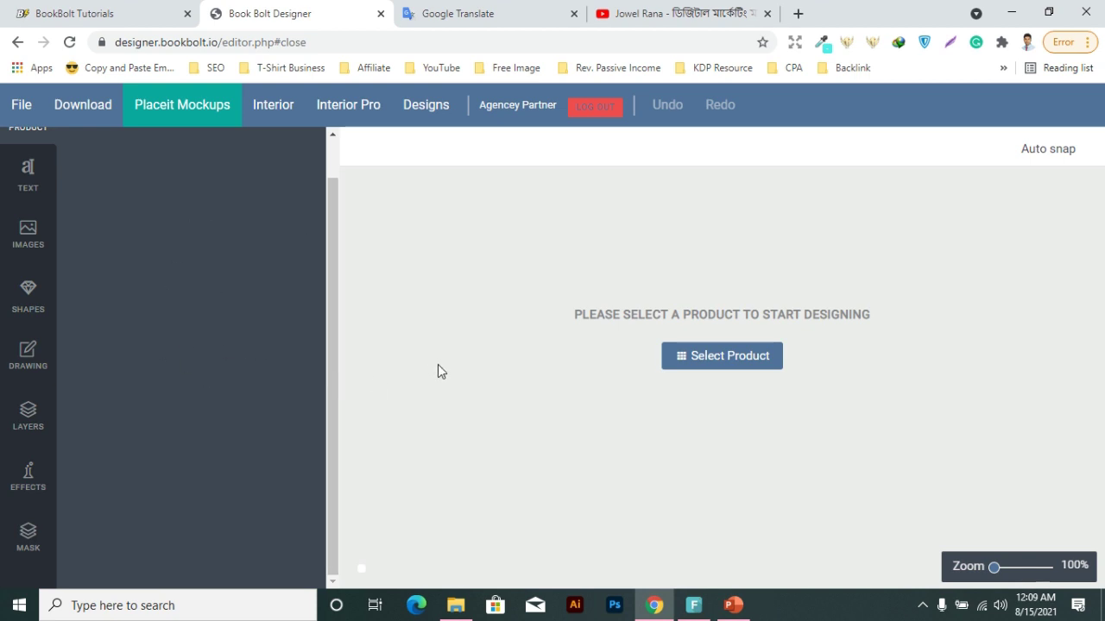
Start a new product template and set its type to Cover
{"action": "left_click", "coordinate": [704, 361]}
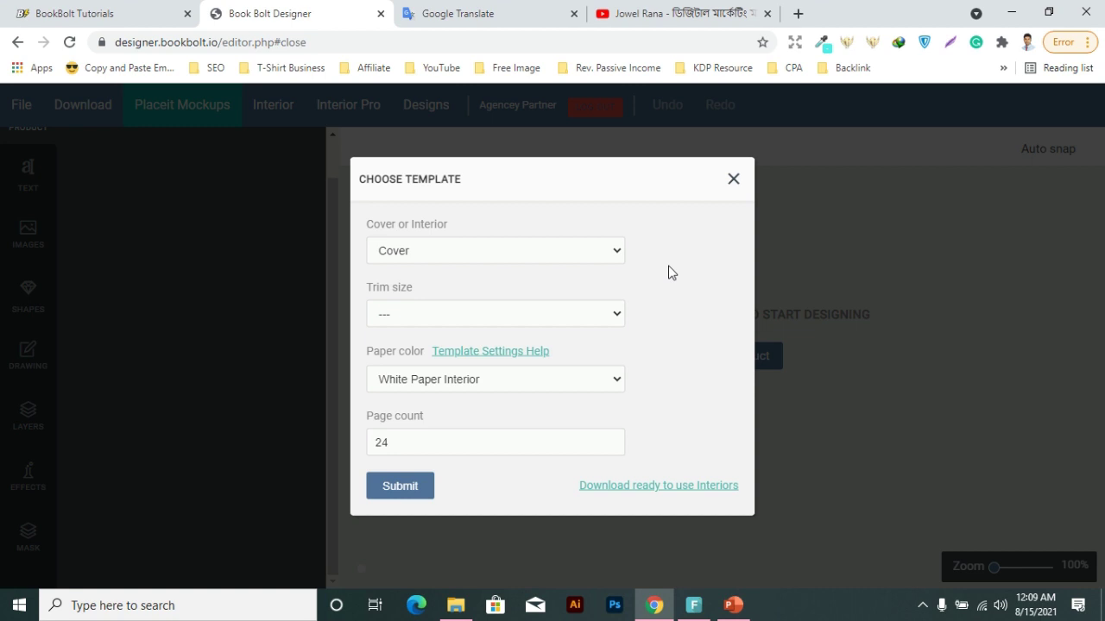
{"action": "left_click", "coordinate": [568, 255]}
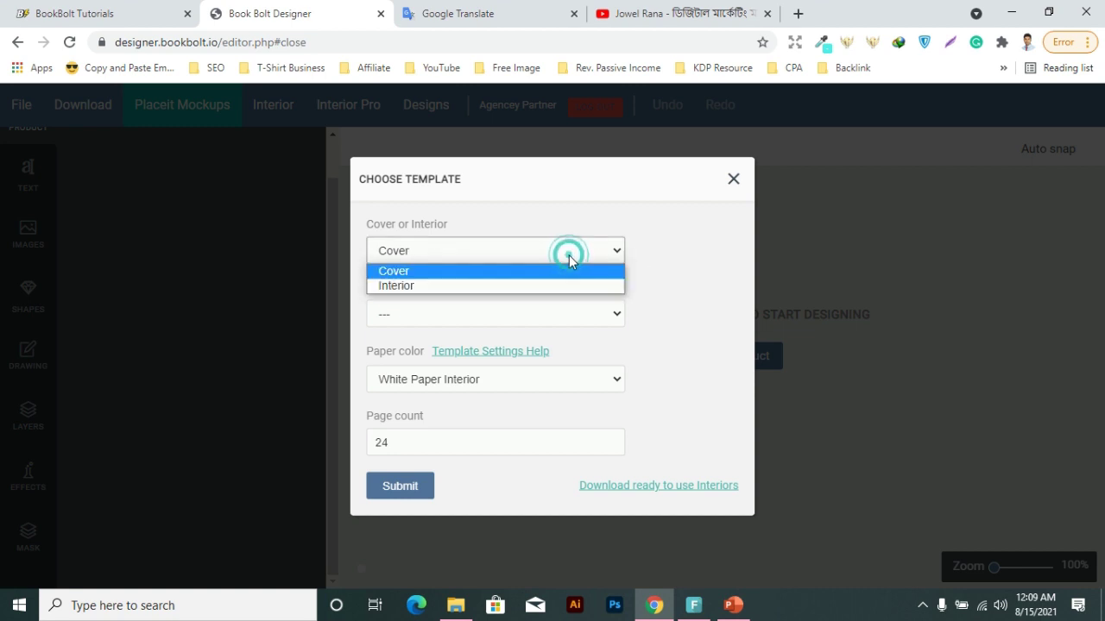
{"action": "left_click", "coordinate": [447, 286]}
{"action": "left_click", "coordinate": [616, 256]}
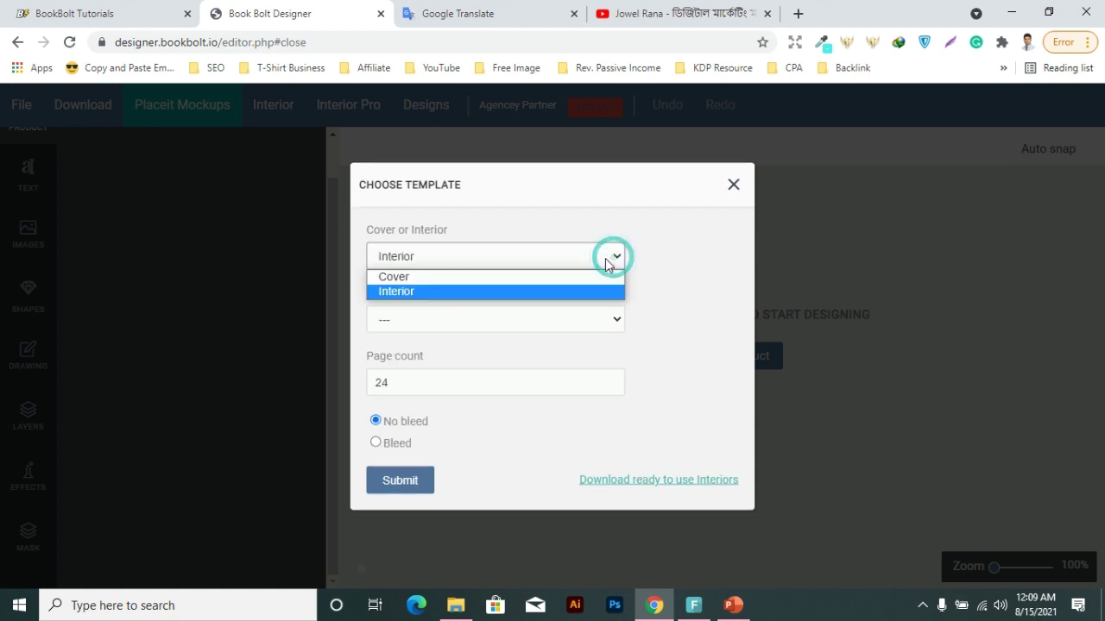
{"action": "left_click", "coordinate": [439, 280]}
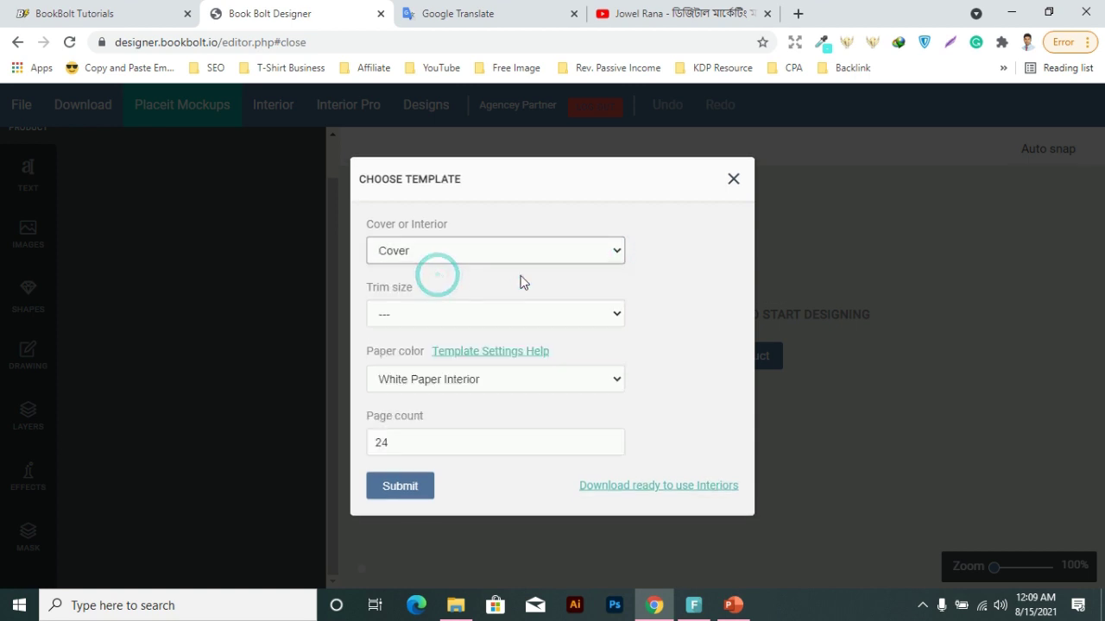
Choose the 6 x 9 in trim size and select the page count of 24
{"action": "left_click", "coordinate": [616, 314]}
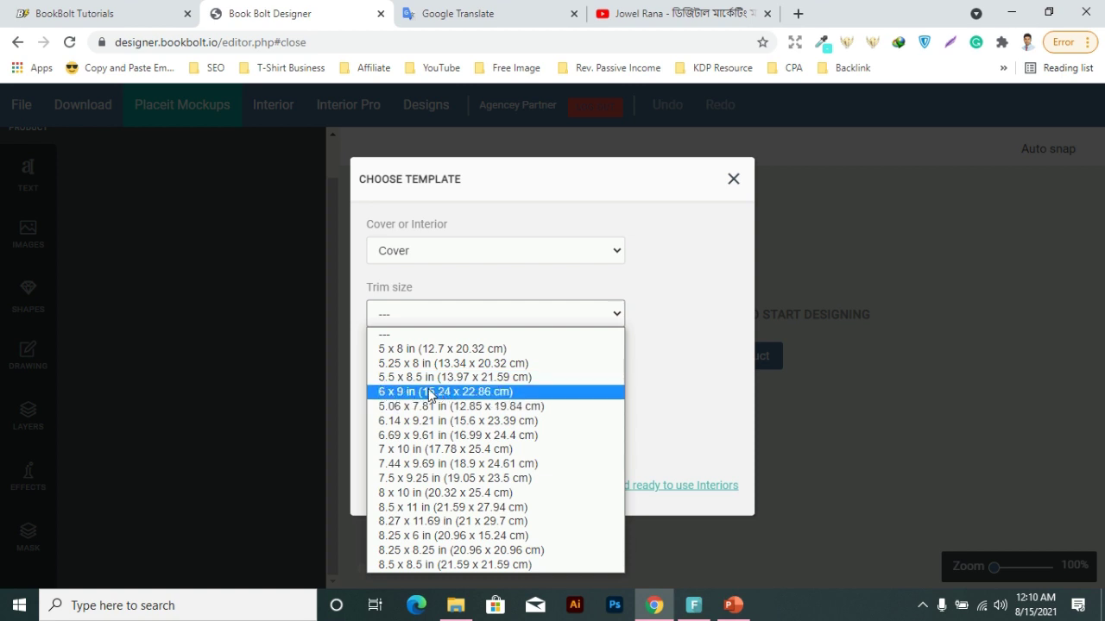
{"action": "left_click", "coordinate": [420, 393]}
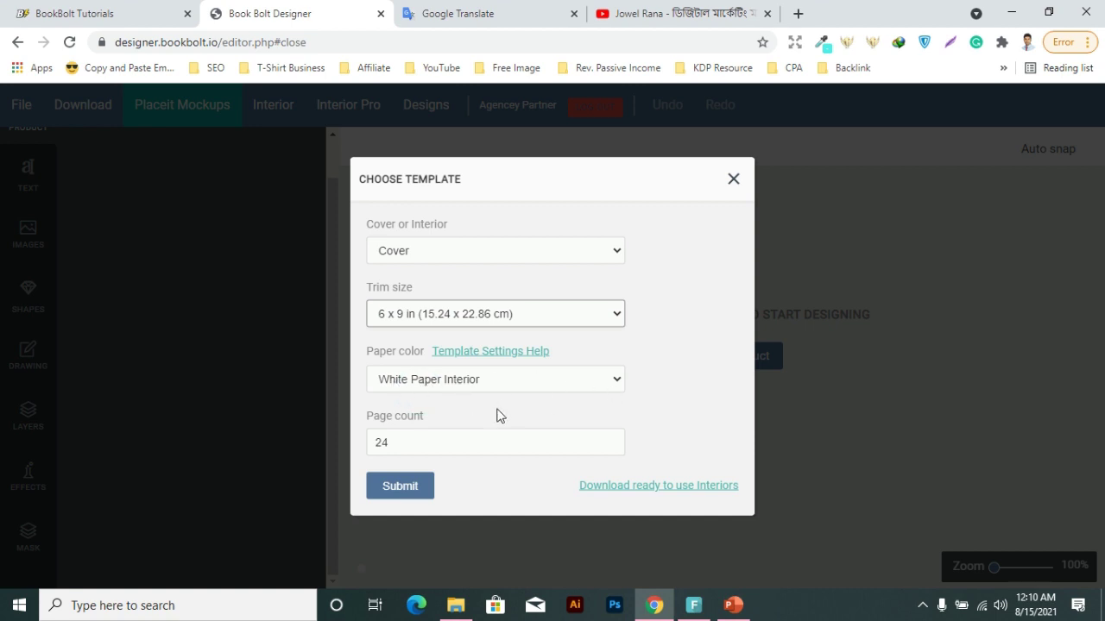
{"action": "left_click", "coordinate": [403, 445]}
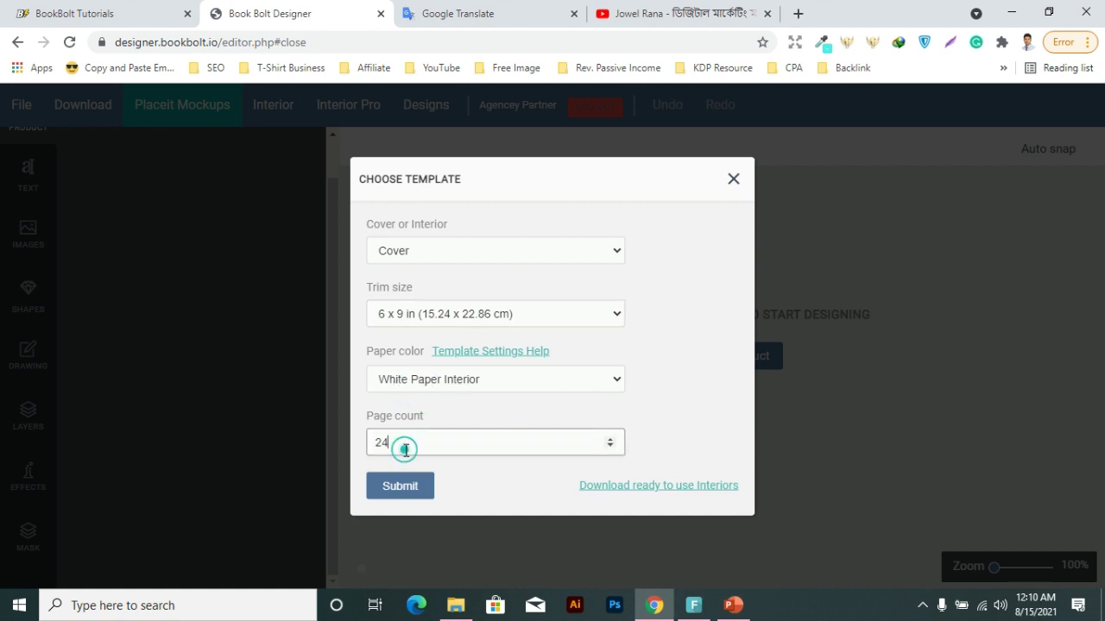
{"action": "double_click", "coordinate": [403, 444]}
Go to creativefabrica.com in a new browser tab
{"action": "left_click", "coordinate": [798, 14]}
{"action": "left_click", "coordinate": [321, 49]}
{"action": "type", "text": "cr"}
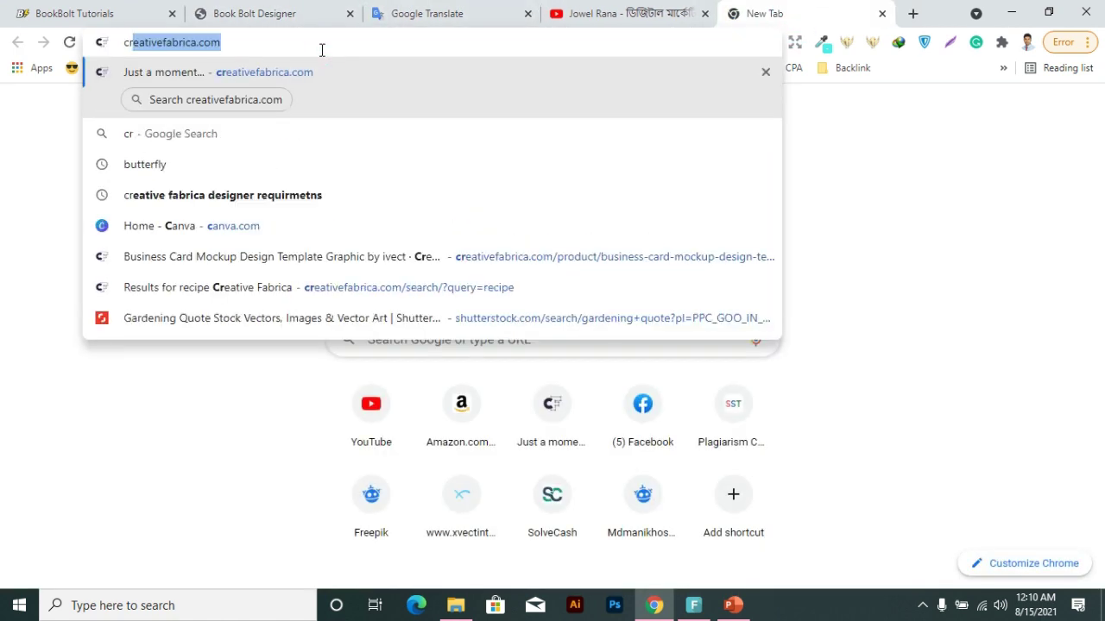
{"action": "type", "text": "ati"}
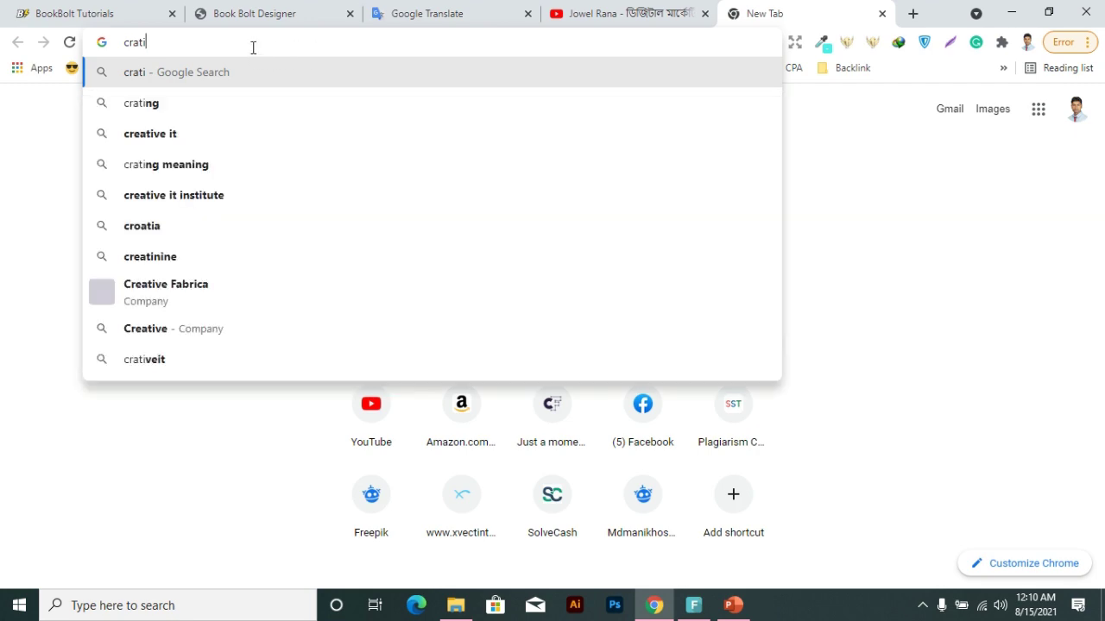
{"action": "left_click", "coordinate": [236, 47]}
{"action": "key", "text": "Return"}
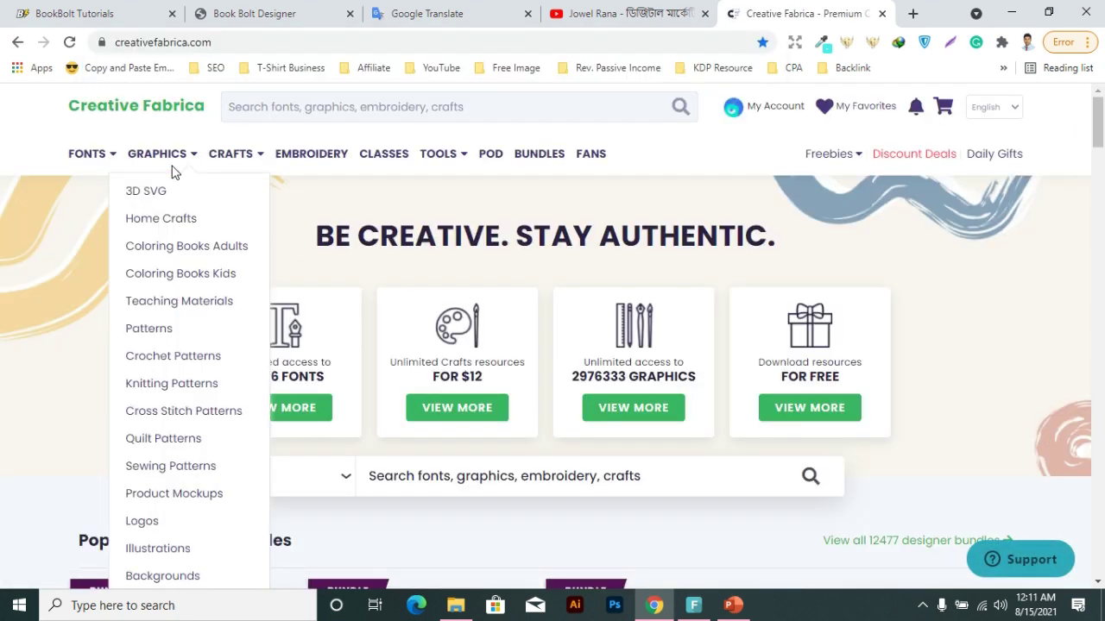
Open the KDP Interiors category and browse the planner and journal listings
{"action": "scroll", "coordinate": [167, 310], "scroll_direction": "down", "scroll_amount": 3}
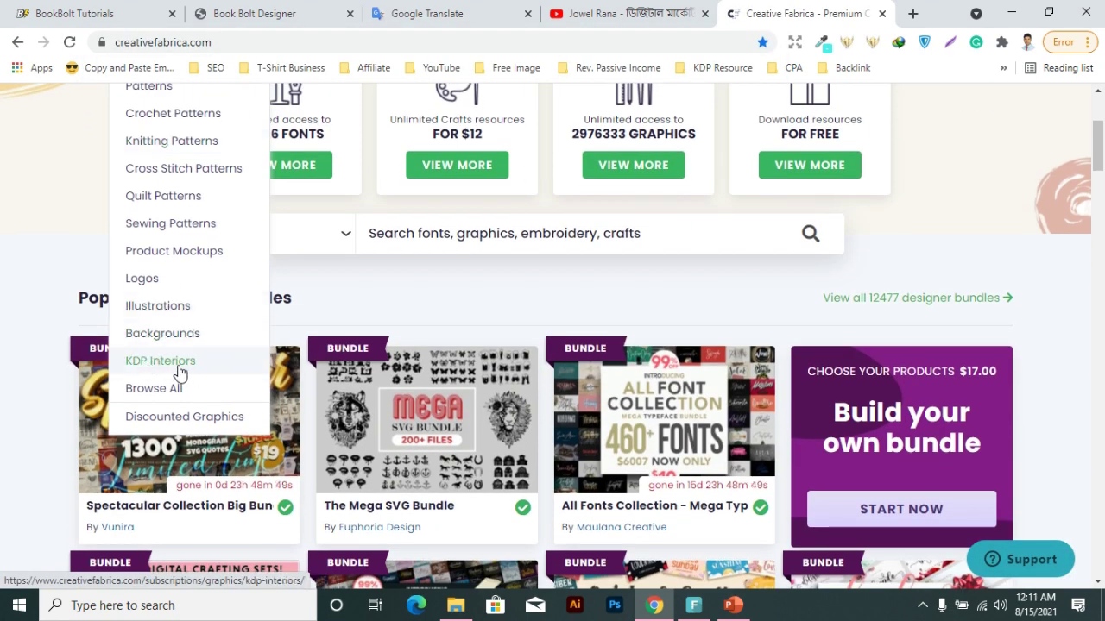
{"action": "left_click", "coordinate": [163, 370]}
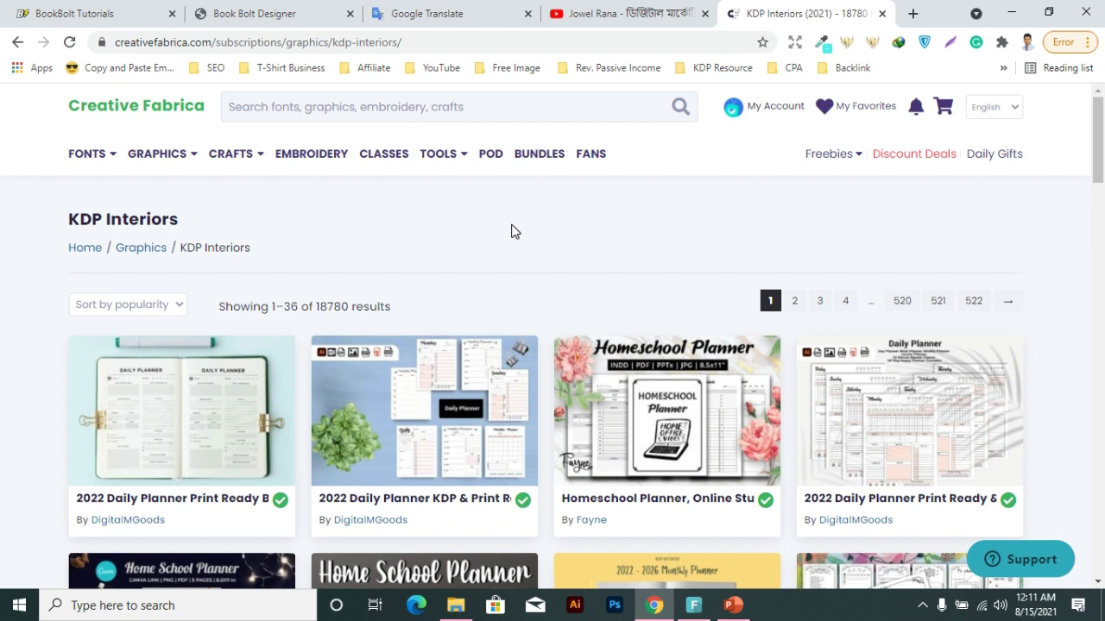
{"action": "scroll", "coordinate": [511, 229], "scroll_direction": "down", "scroll_amount": 1}
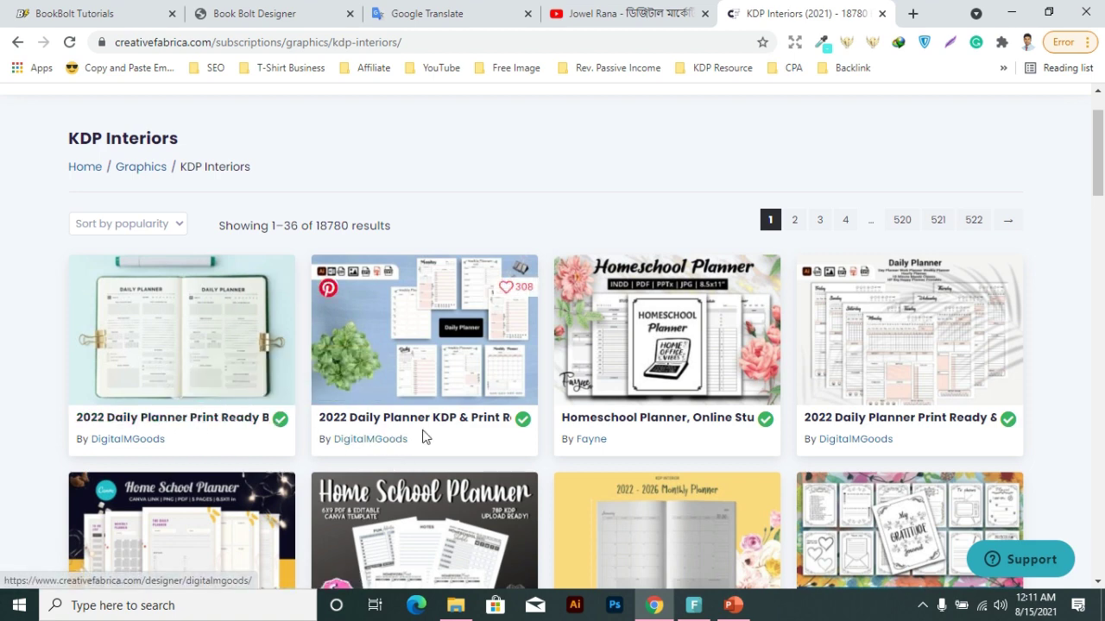
{"action": "scroll", "coordinate": [700, 359], "scroll_direction": "down", "scroll_amount": 3}
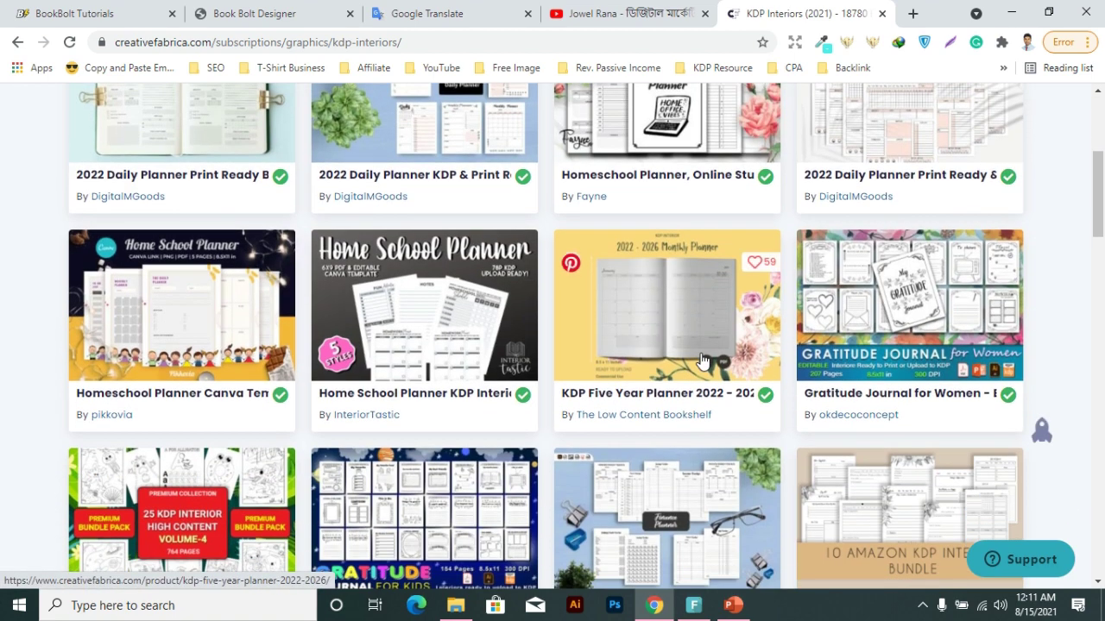
{"action": "scroll", "coordinate": [271, 422], "scroll_direction": "down", "scroll_amount": 2}
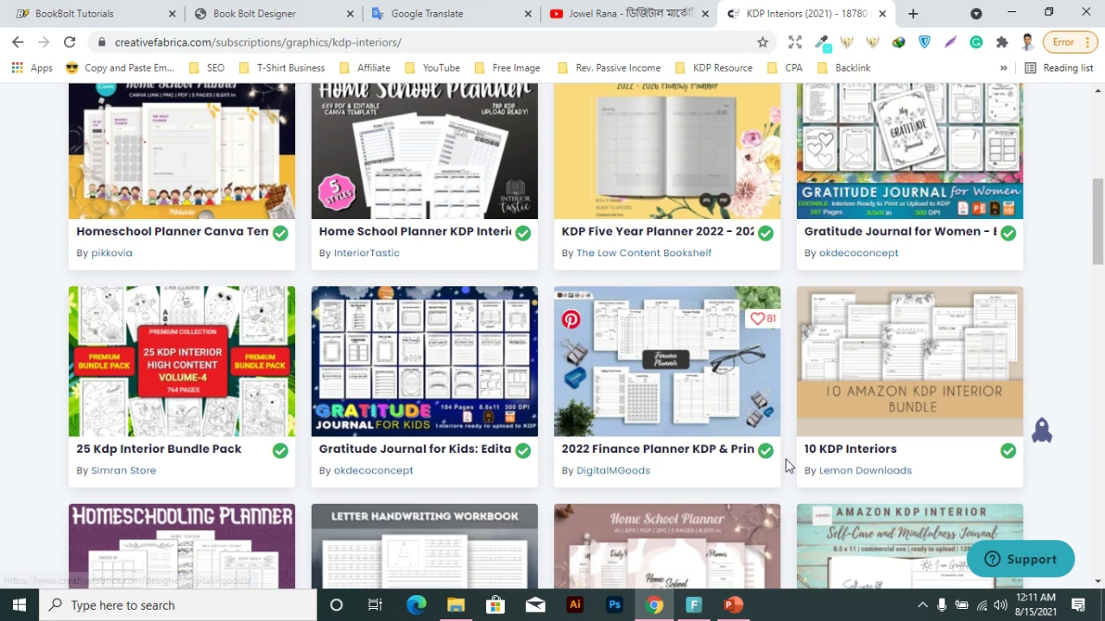
{"action": "scroll", "coordinate": [898, 440], "scroll_direction": "down", "scroll_amount": 1}
{"action": "scroll", "coordinate": [897, 389], "scroll_direction": "down", "scroll_amount": 1}
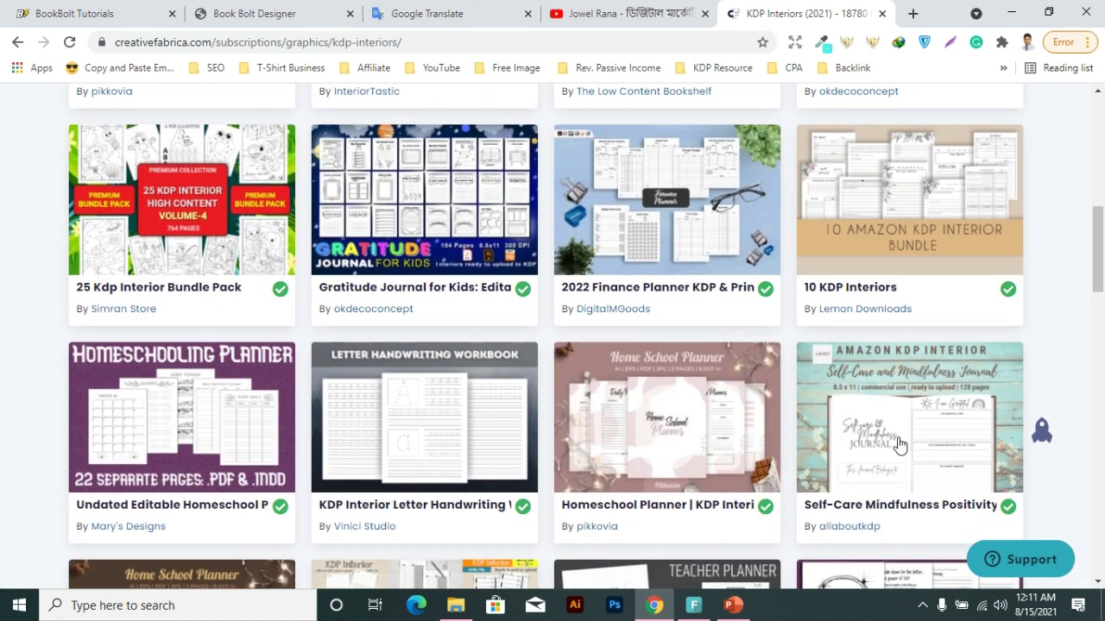
{"action": "scroll", "coordinate": [673, 302], "scroll_direction": "down", "scroll_amount": 2}
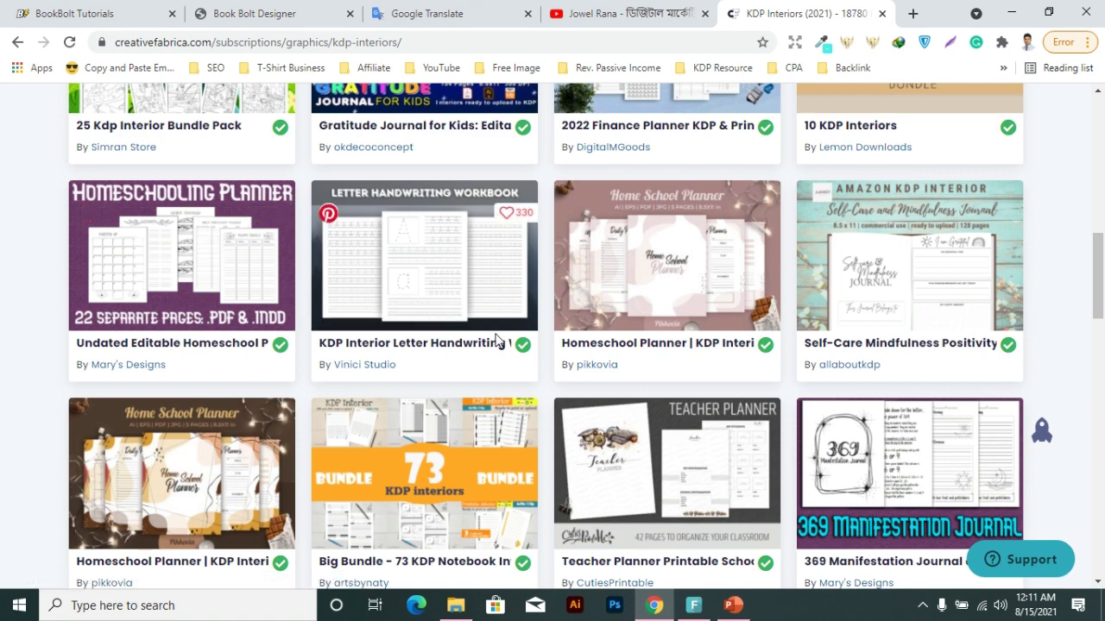
{"action": "scroll", "coordinate": [509, 358], "scroll_direction": "up", "scroll_amount": 3}
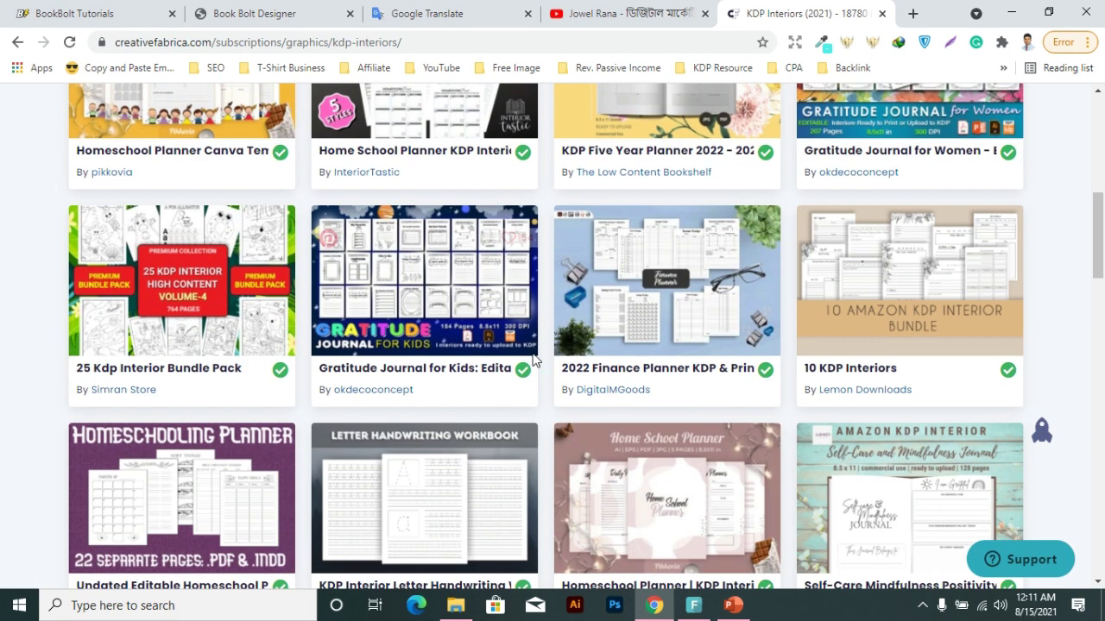
{"action": "scroll", "coordinate": [531, 361], "scroll_direction": "up", "scroll_amount": 6}
Change the page count to 100 and generate the 6x9 cover template
{"action": "left_click", "coordinate": [244, 14]}
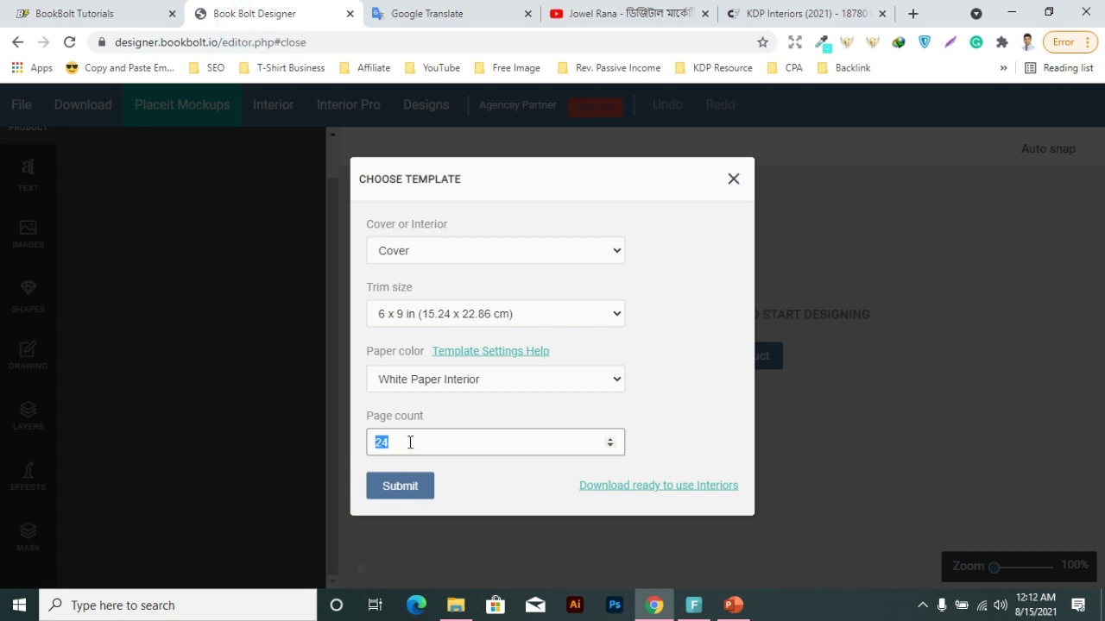
{"action": "type", "text": "10"}
{"action": "type", "text": "0"}
{"action": "left_click_drag", "start_coordinate": [405, 443], "coordinate": [373, 443]}
{"action": "left_click", "coordinate": [426, 446]}
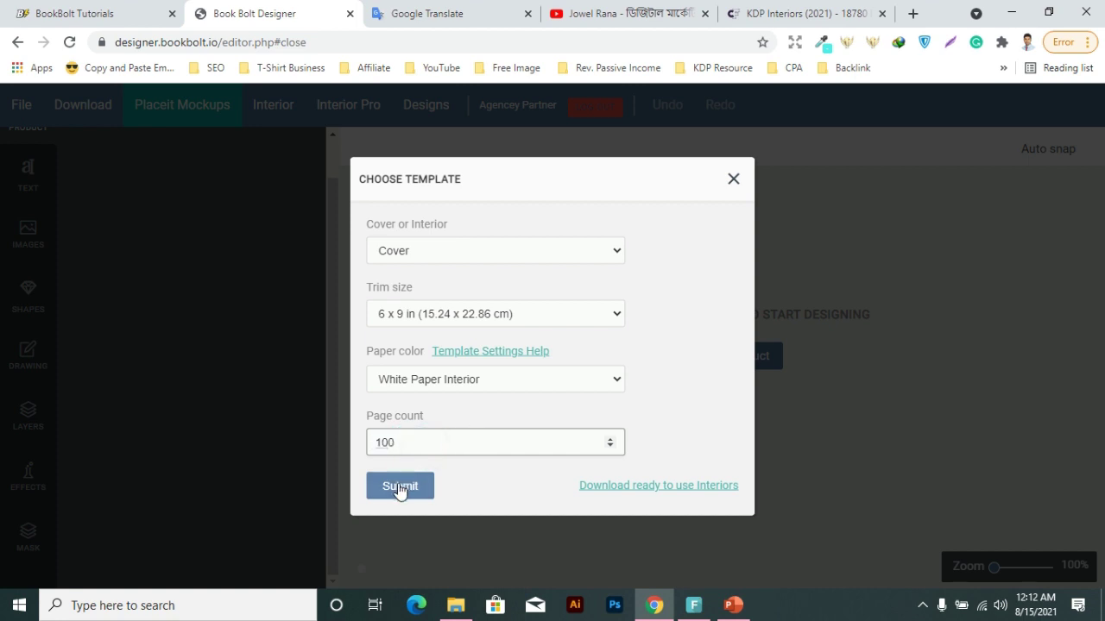
{"action": "left_click", "coordinate": [407, 443]}
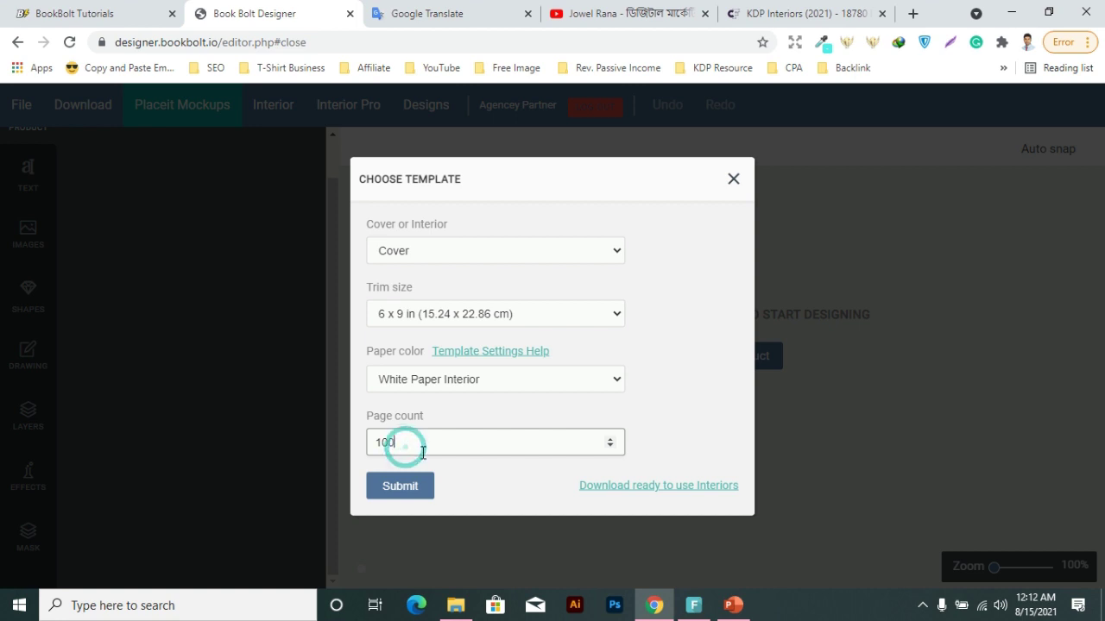
{"action": "left_click", "coordinate": [398, 489]}
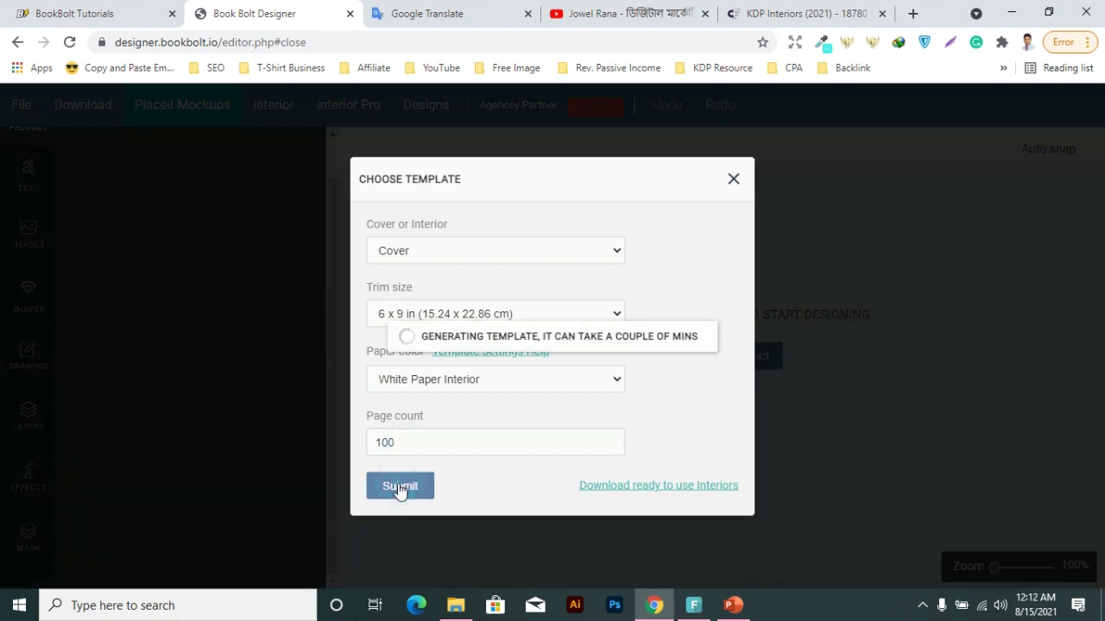
{"action": "scroll", "coordinate": [411, 490], "scroll_direction": "up", "scroll_amount": 1}
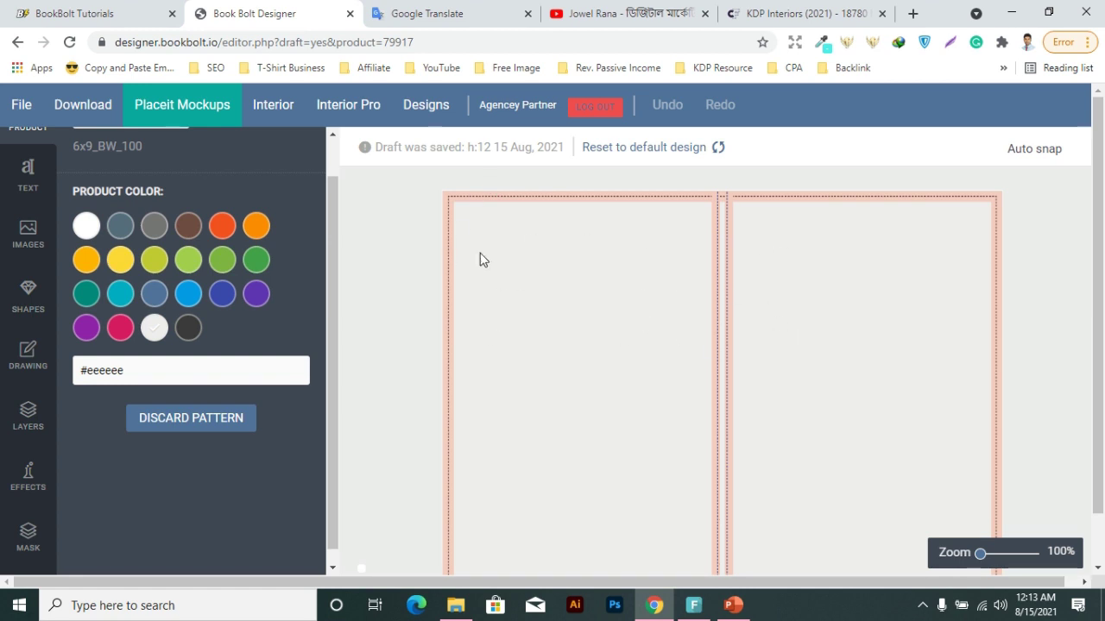
Apply the dark grey product colour to the whole cover and show the image upload area
{"action": "left_click", "coordinate": [188, 328]}
{"action": "scroll", "coordinate": [809, 294], "scroll_direction": "down", "scroll_amount": 1}
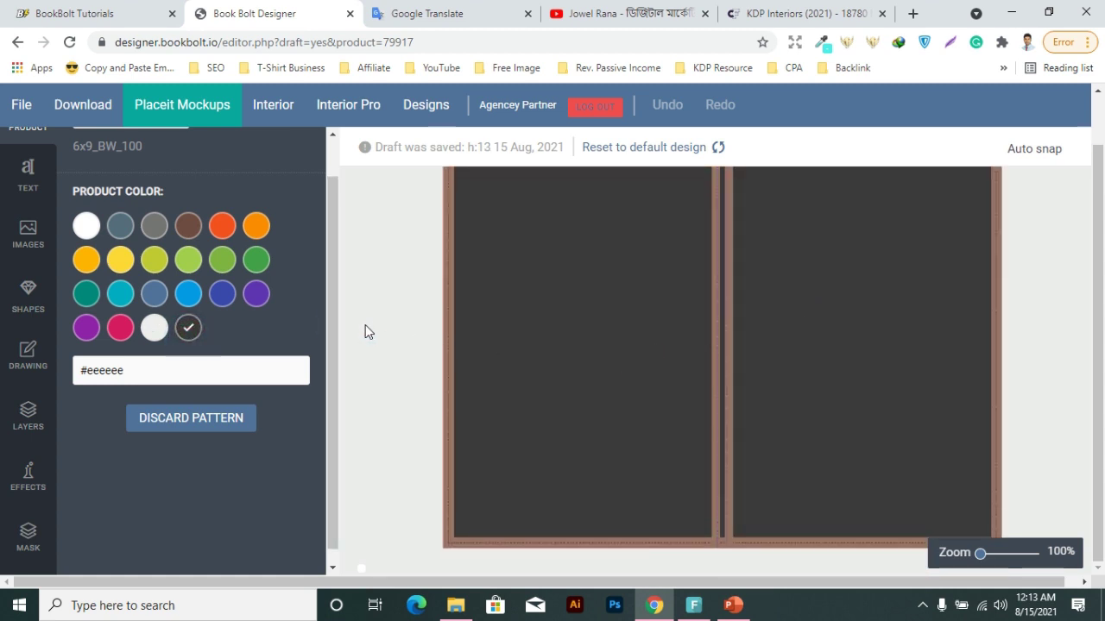
{"action": "scroll", "coordinate": [518, 341], "scroll_direction": "up", "scroll_amount": 1}
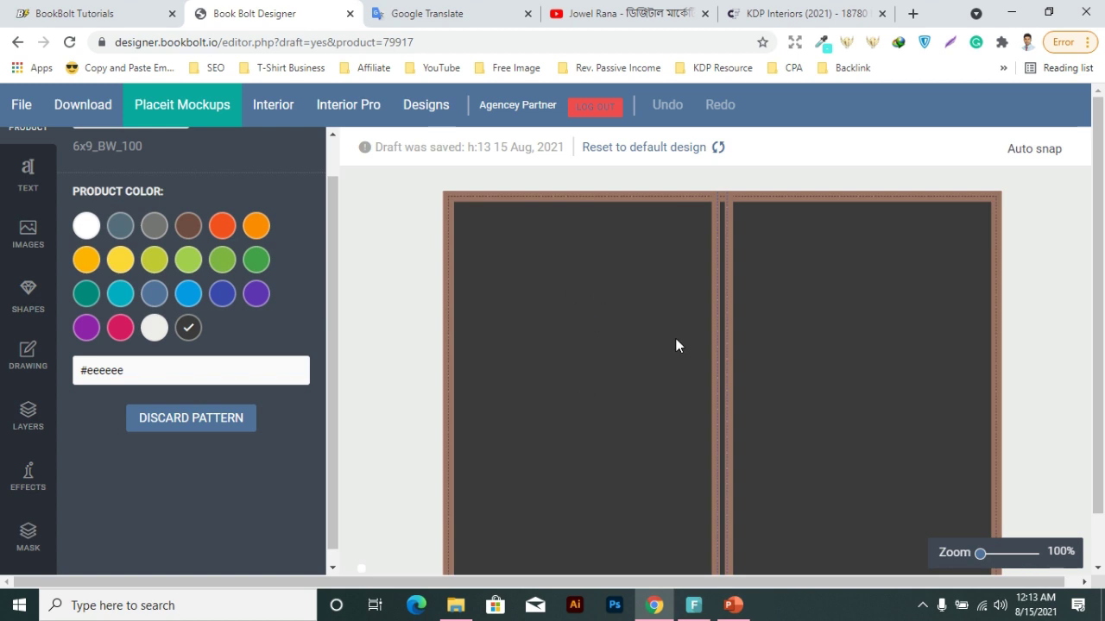
{"action": "left_click", "coordinate": [22, 240]}
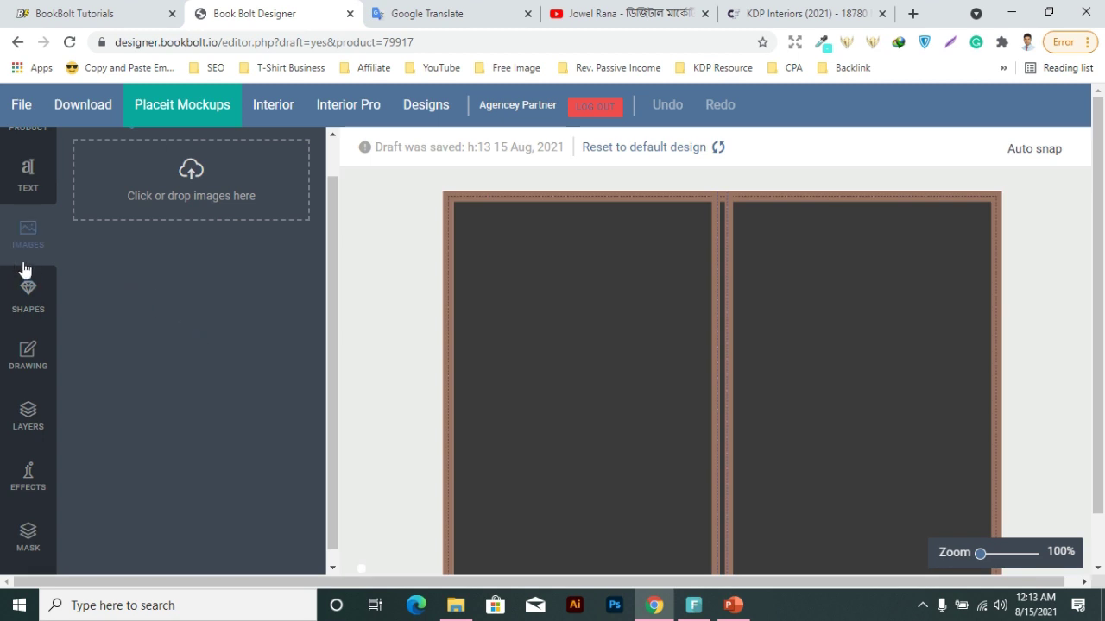
Add a butterfly shape, enlarge it and place it on the left page
{"action": "left_click", "coordinate": [23, 307]}
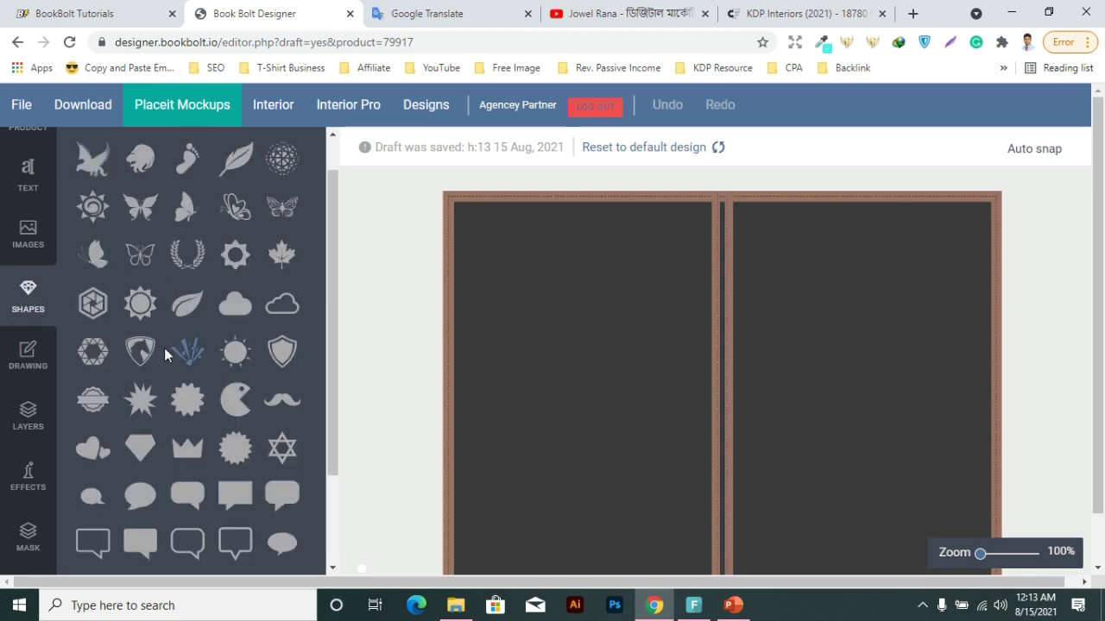
{"action": "left_click", "coordinate": [135, 211]}
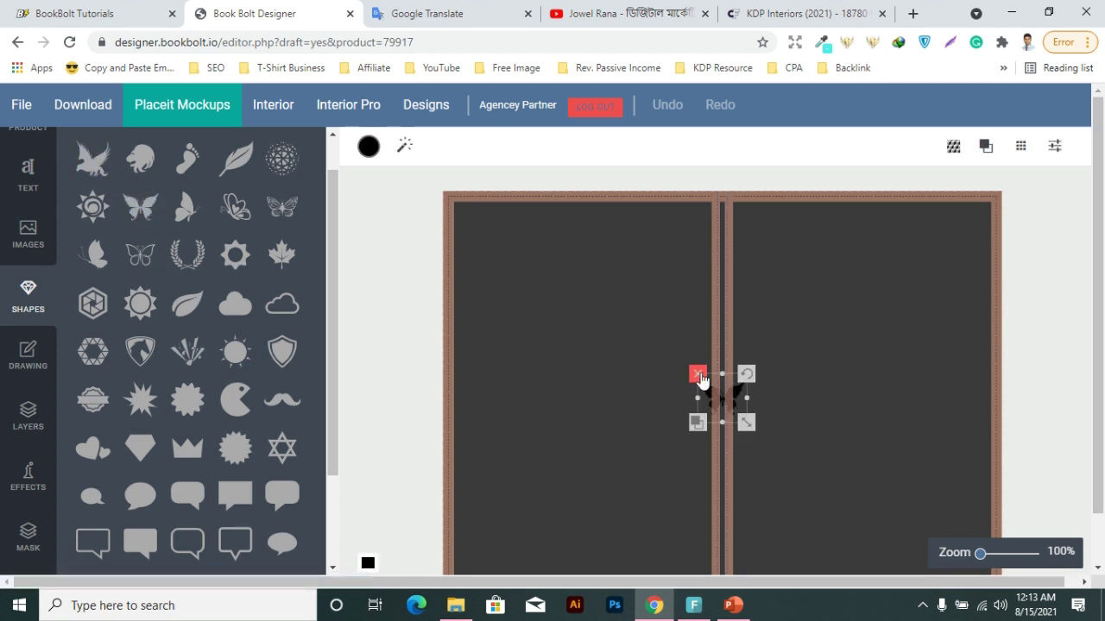
{"action": "left_click_drag", "start_coordinate": [744, 420], "coordinate": [818, 490]}
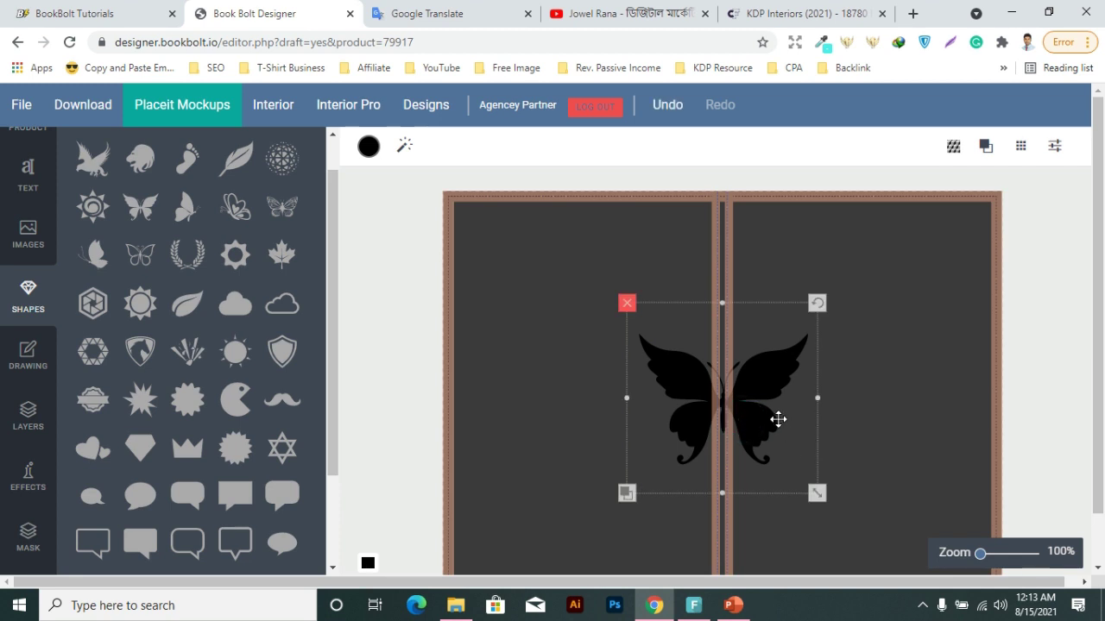
{"action": "mouse_move", "coordinate": [779, 412]}
{"action": "left_mouse_down"}
{"action": "mouse_move", "coordinate": [634, 410]}
{"action": "mouse_move", "coordinate": [637, 395]}
{"action": "left_mouse_up"}
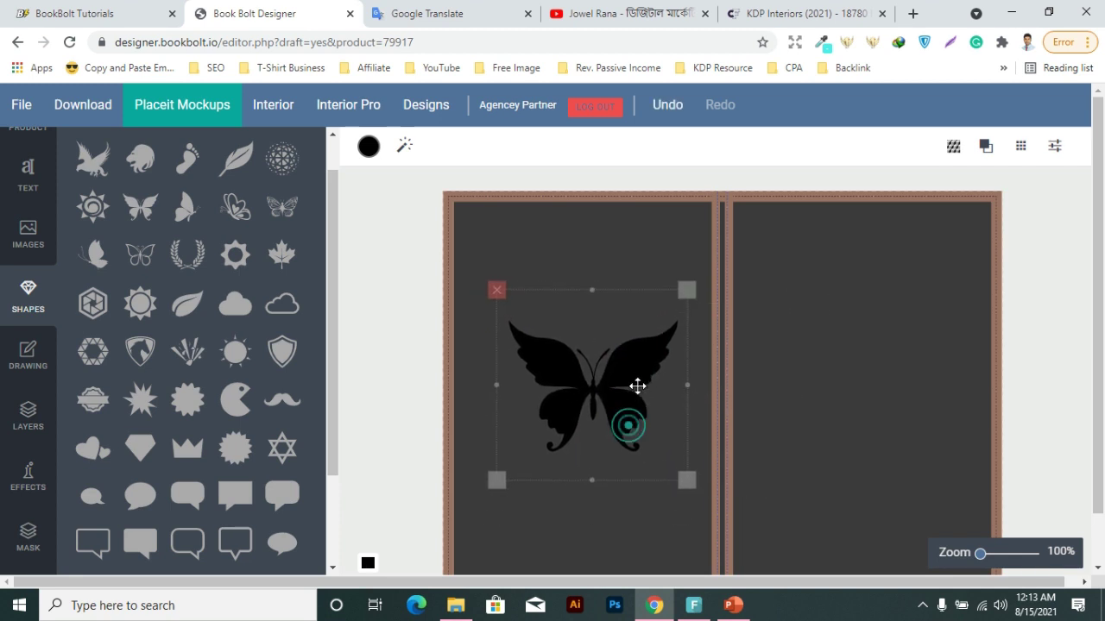
{"action": "left_click_drag", "start_coordinate": [610, 354], "coordinate": [614, 382]}
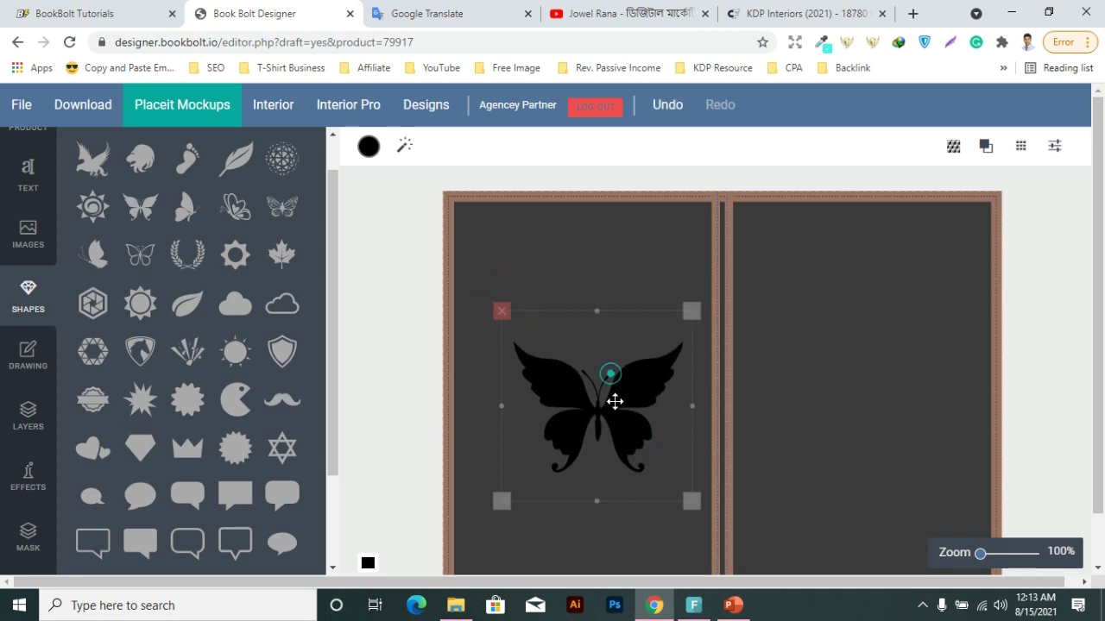
Recolour the butterfly orange then cyan, then delete it from the cover
{"action": "left_click", "coordinate": [369, 148]}
{"action": "left_click", "coordinate": [494, 287]}
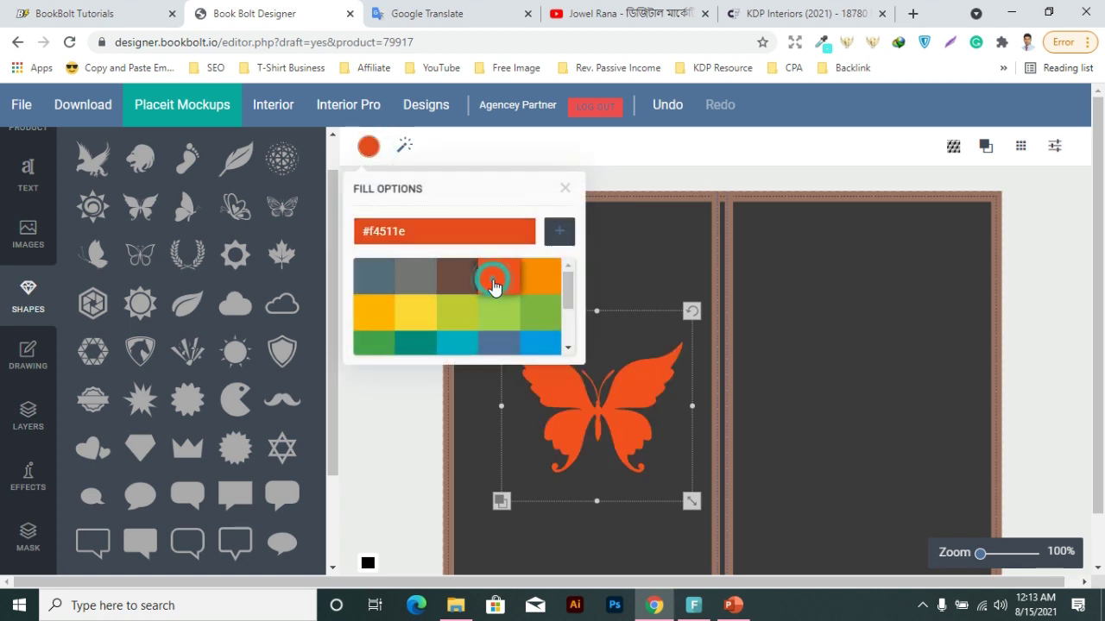
{"action": "left_click", "coordinate": [445, 346]}
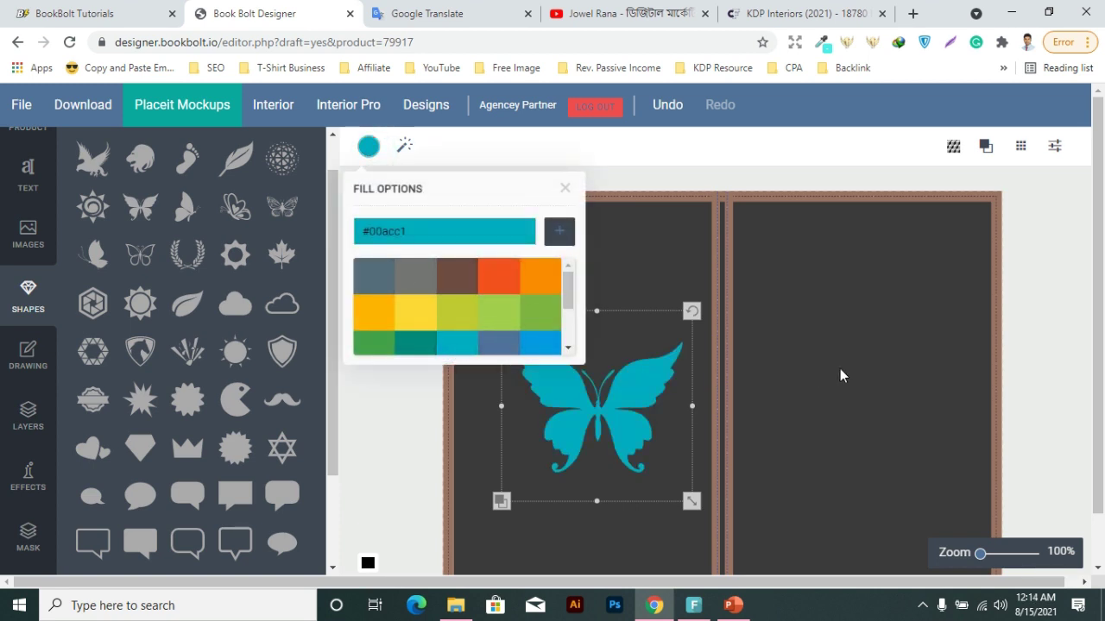
{"action": "left_click", "coordinate": [839, 368]}
{"action": "left_click_drag", "start_coordinate": [605, 407], "coordinate": [605, 367]}
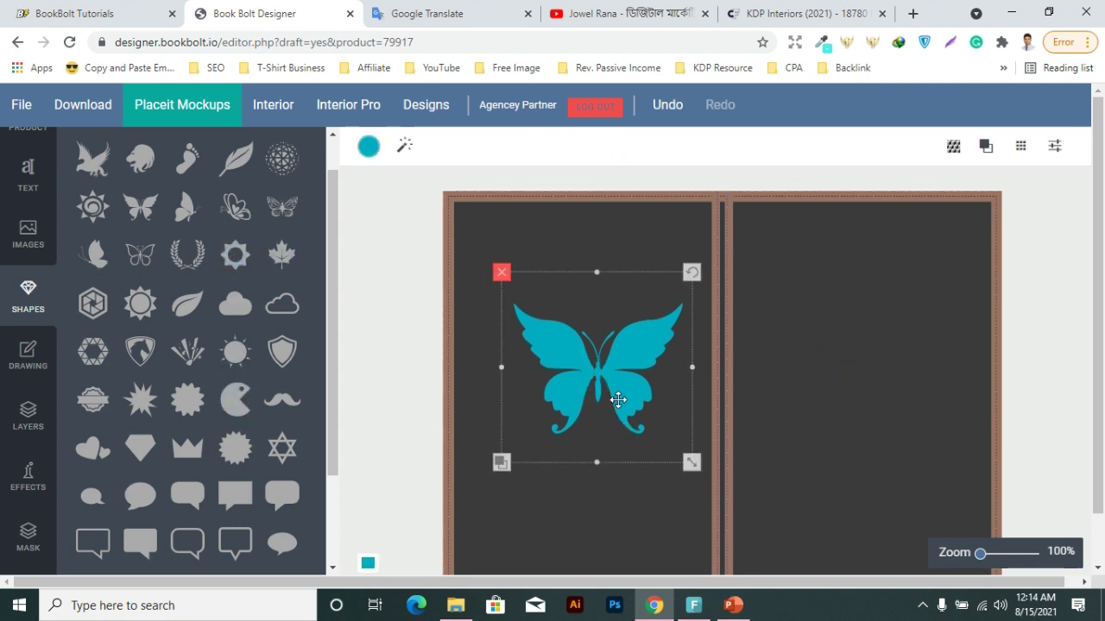
{"action": "left_click", "coordinate": [501, 273]}
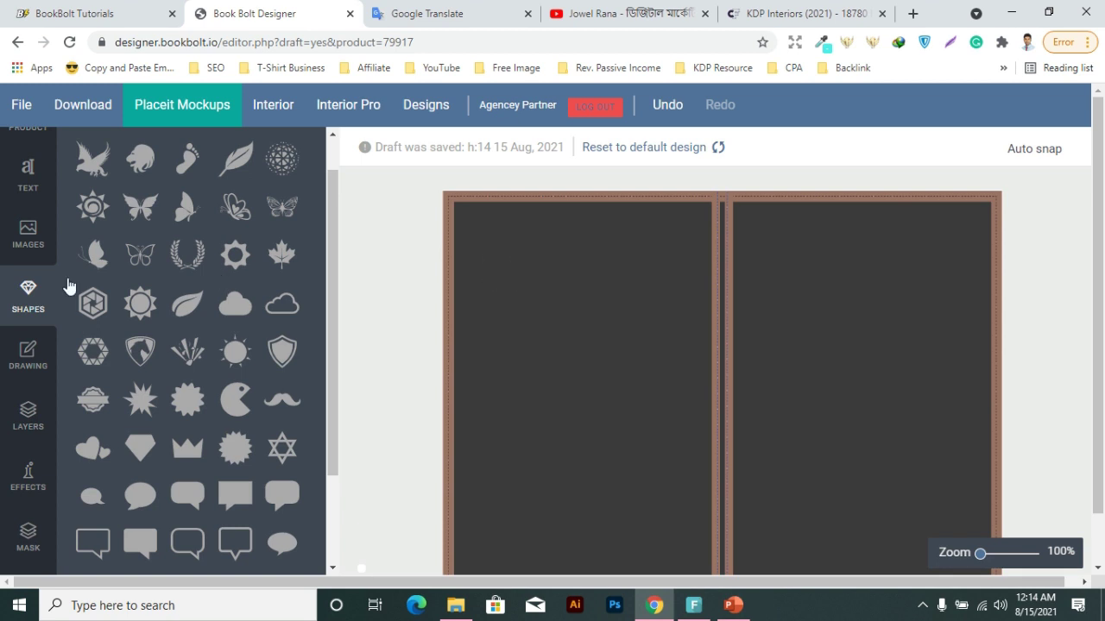
Upload butterfly-1 from Downloads and place the purple butterfly image on the cover
{"action": "left_click", "coordinate": [28, 235]}
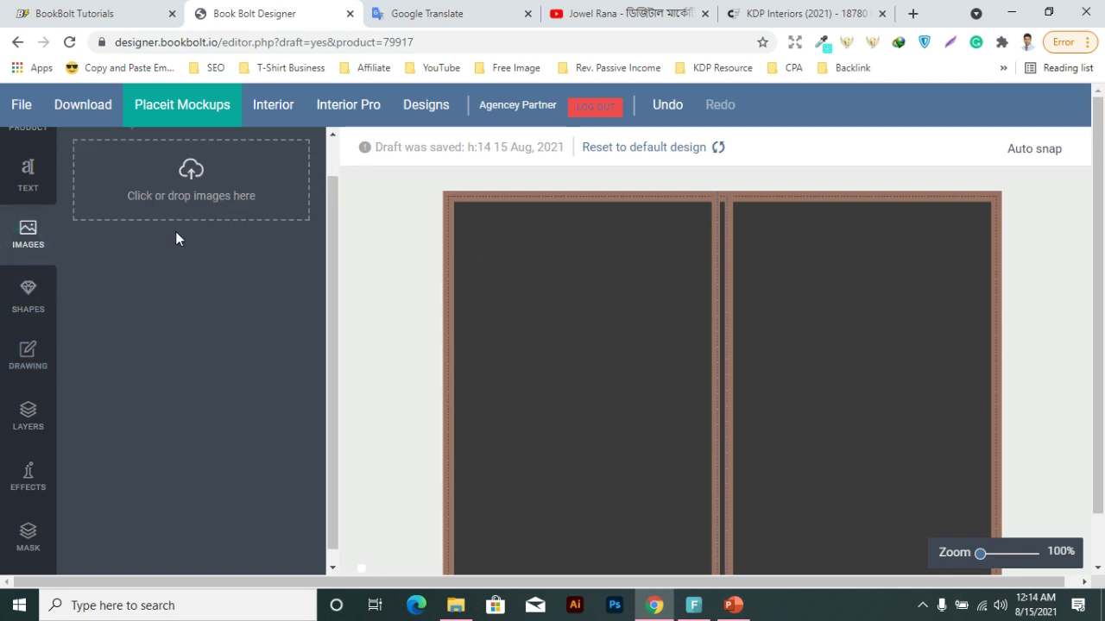
{"action": "left_click", "coordinate": [190, 173]}
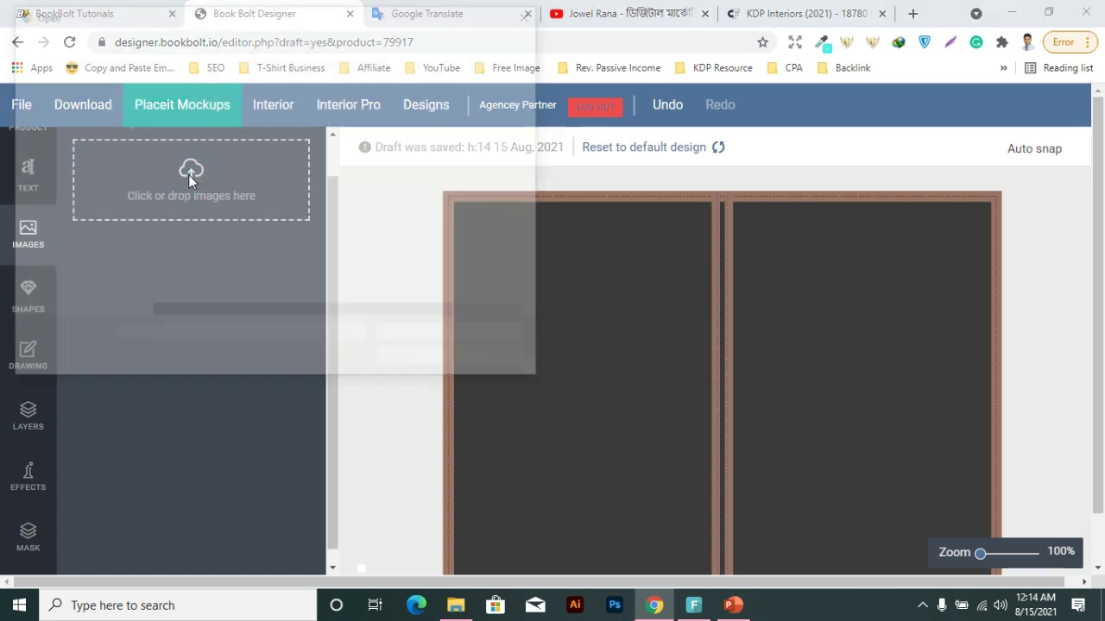
{"action": "left_click", "coordinate": [195, 141]}
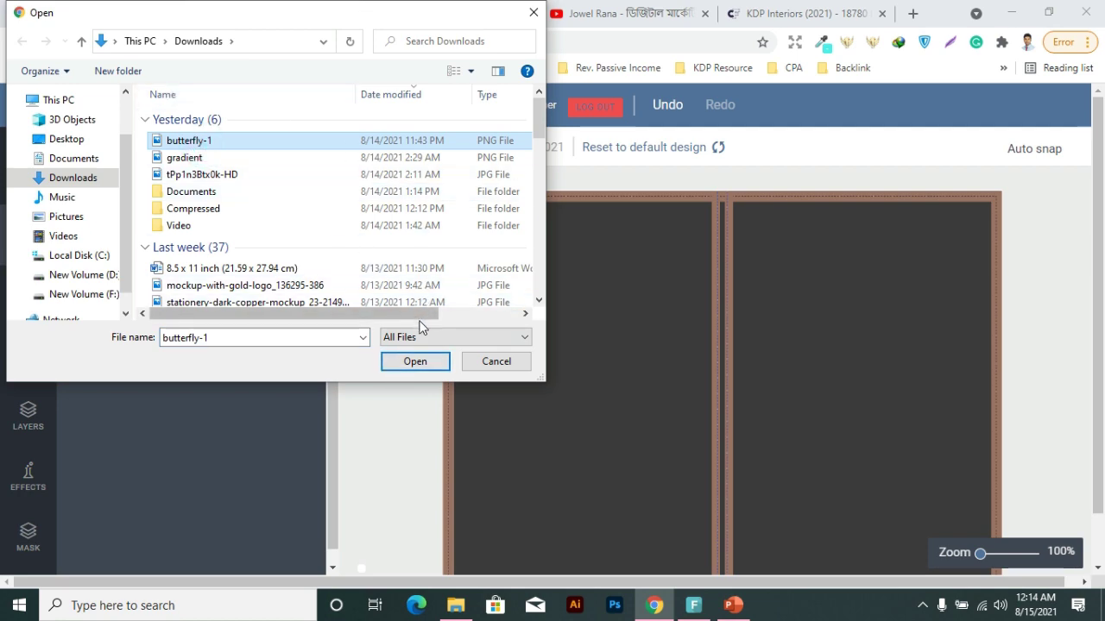
{"action": "left_click", "coordinate": [416, 362]}
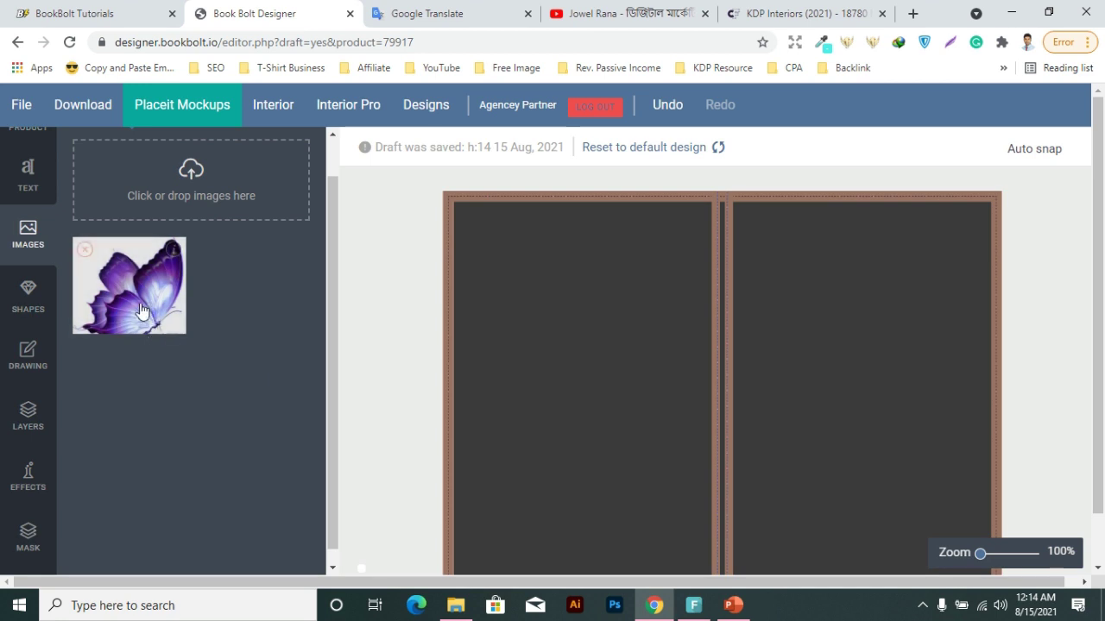
{"action": "mouse_move", "coordinate": [130, 286]}
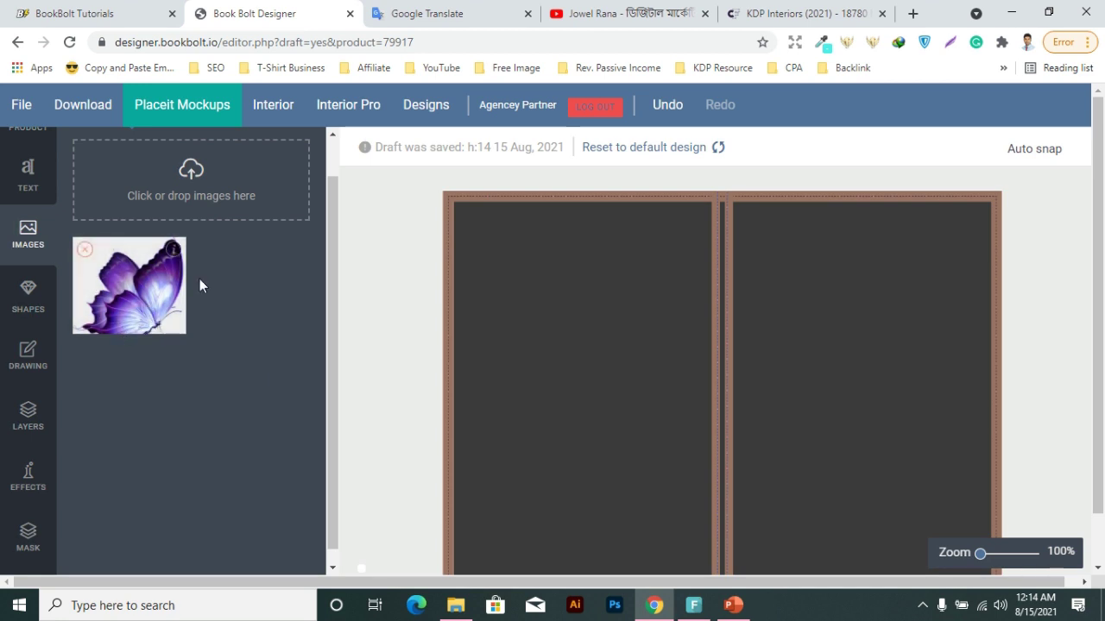
{"action": "left_click", "coordinate": [143, 324]}
Shrink the purple butterfly and move it to the upper left of the back cover
{"action": "scroll", "coordinate": [654, 328], "scroll_direction": "down", "scroll_amount": 1}
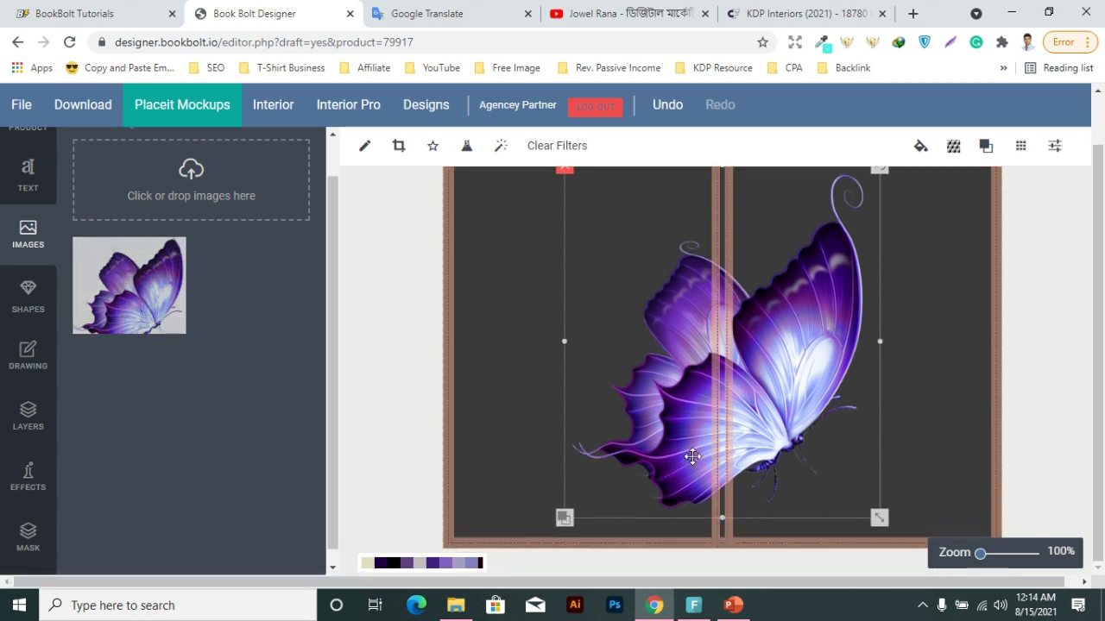
{"action": "scroll", "coordinate": [762, 461], "scroll_direction": "up", "scroll_amount": 1}
{"action": "scroll", "coordinate": [863, 526], "scroll_direction": "down", "scroll_amount": 1}
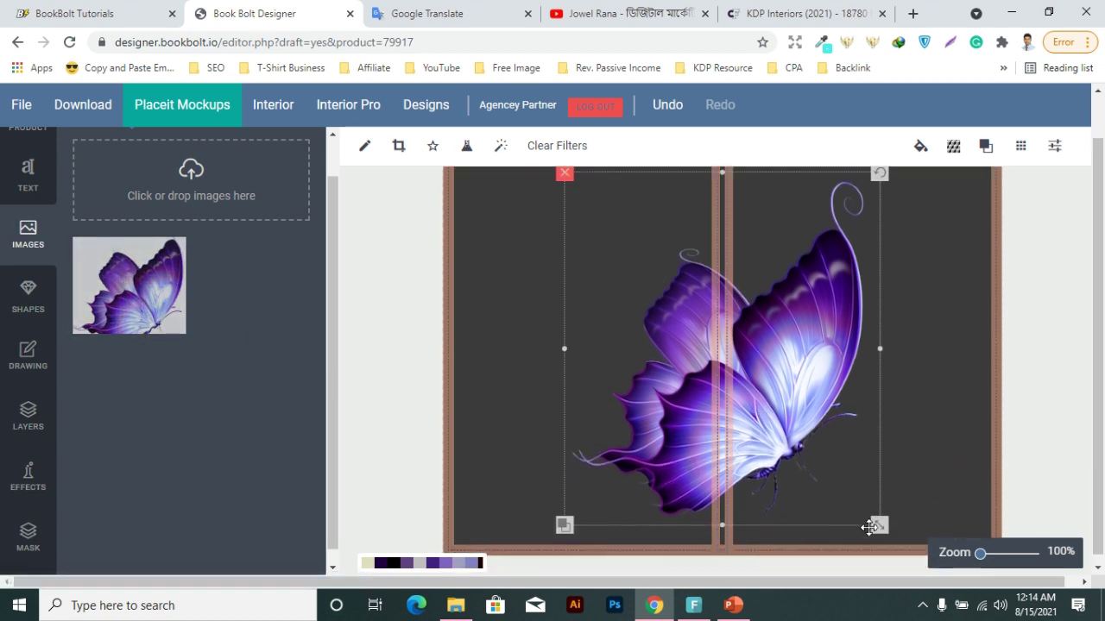
{"action": "mouse_move", "coordinate": [877, 522]}
{"action": "left_mouse_down"}
{"action": "mouse_move", "coordinate": [760, 388]}
{"action": "mouse_move", "coordinate": [584, 293]}
{"action": "left_mouse_up"}
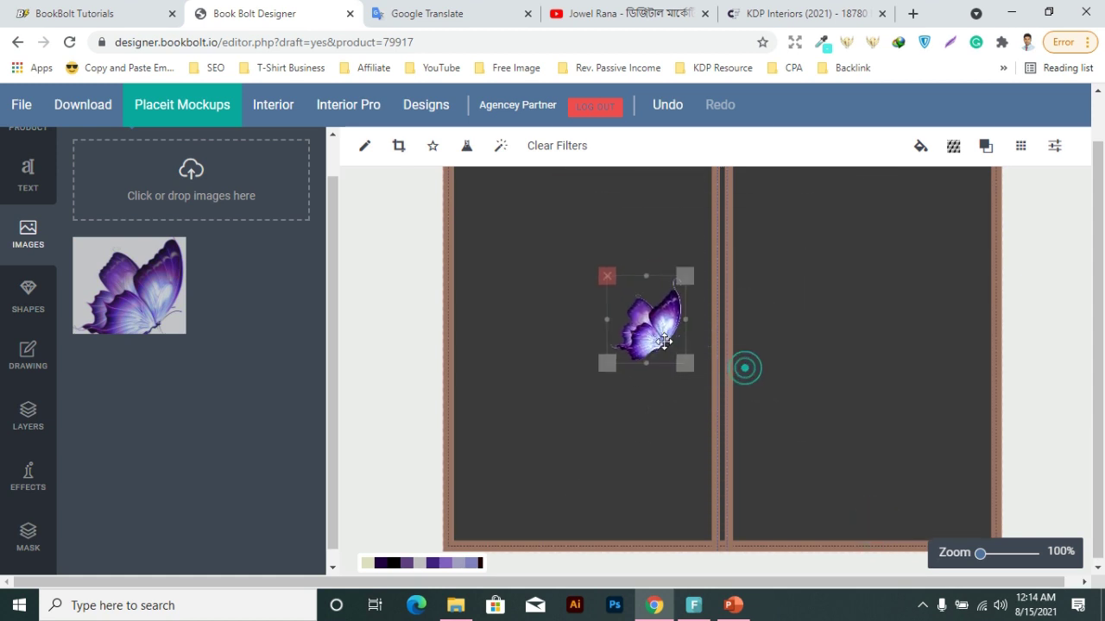
{"action": "scroll", "coordinate": [665, 379], "scroll_direction": "up", "scroll_amount": 1}
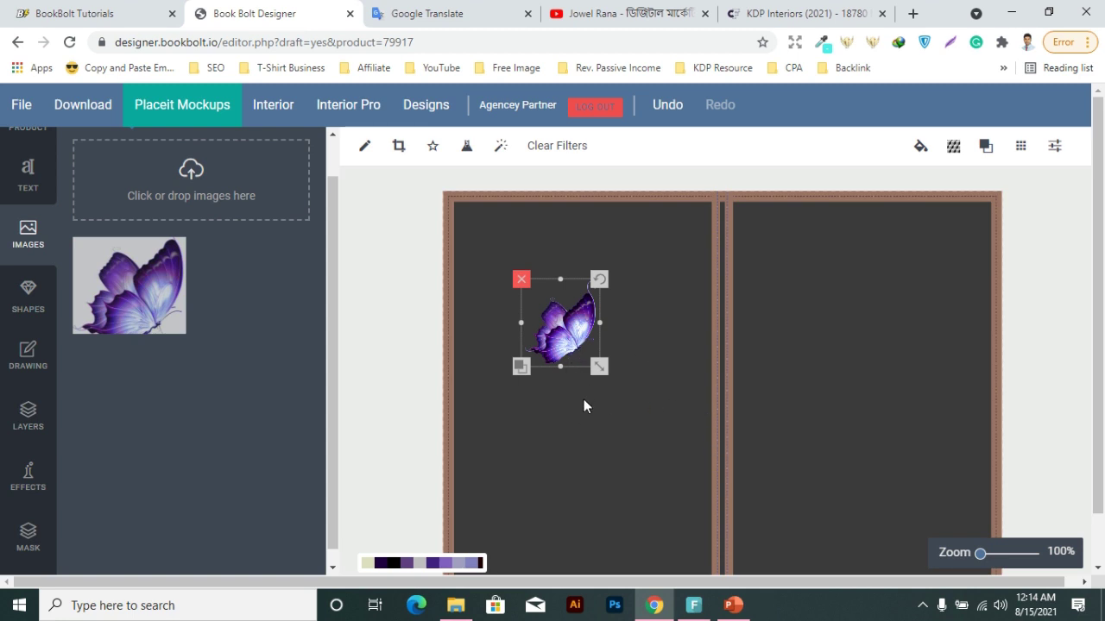
{"action": "left_click", "coordinate": [670, 415]}
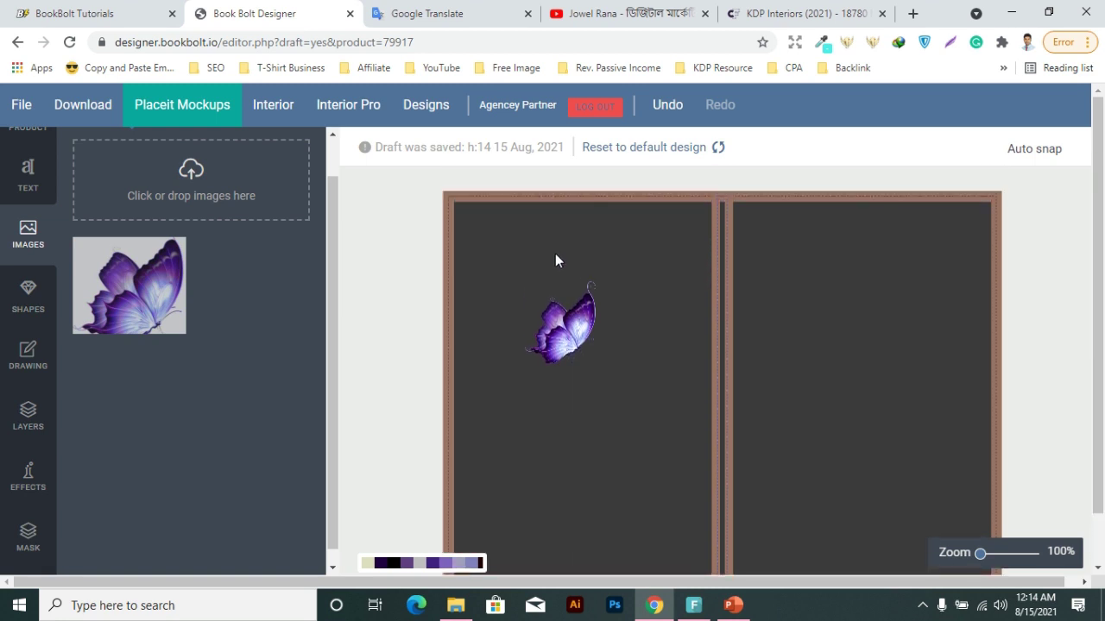
{"action": "left_click", "coordinate": [29, 201]}
{"action": "scroll", "coordinate": [26, 241], "scroll_direction": "up", "scroll_amount": 1}
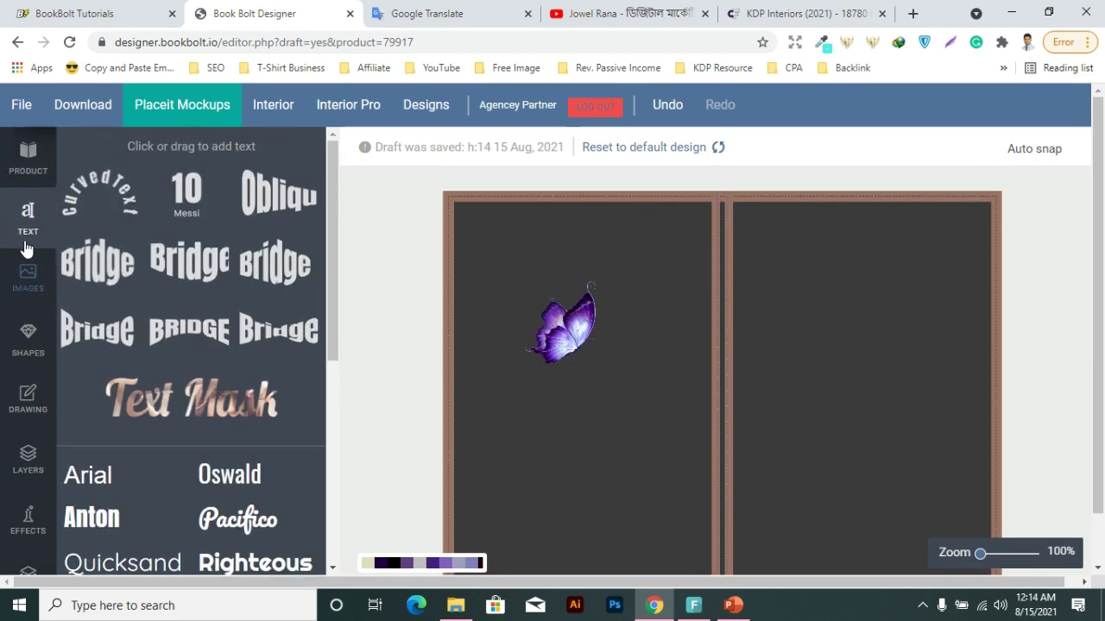
Reset the cover to the default design and set the product colour to pink
{"action": "left_click", "coordinate": [27, 181]}
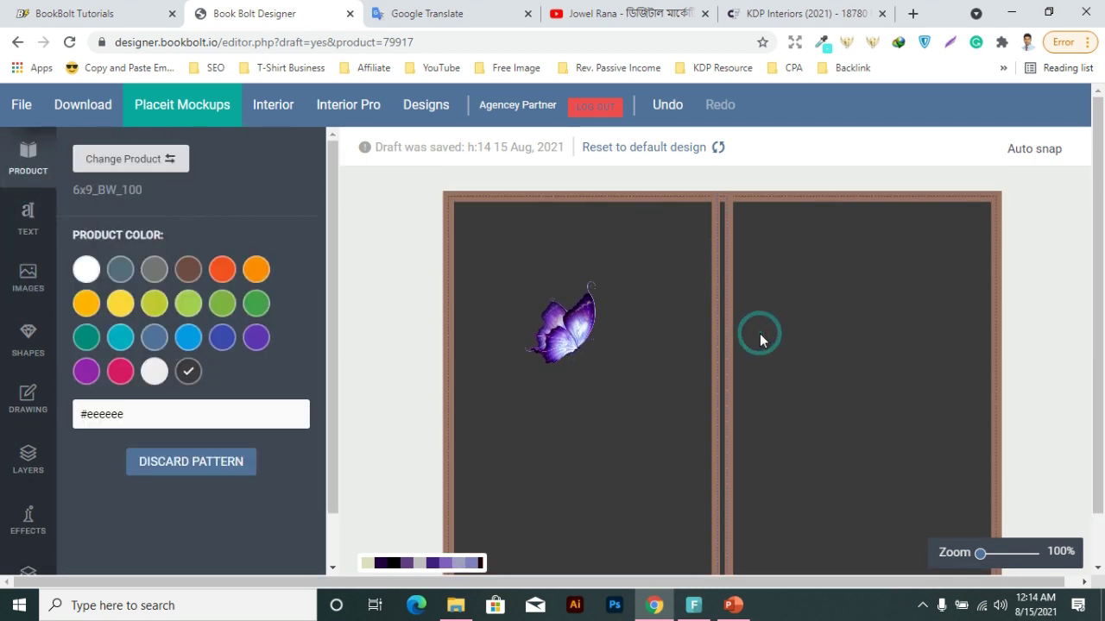
{"action": "left_click", "coordinate": [688, 155]}
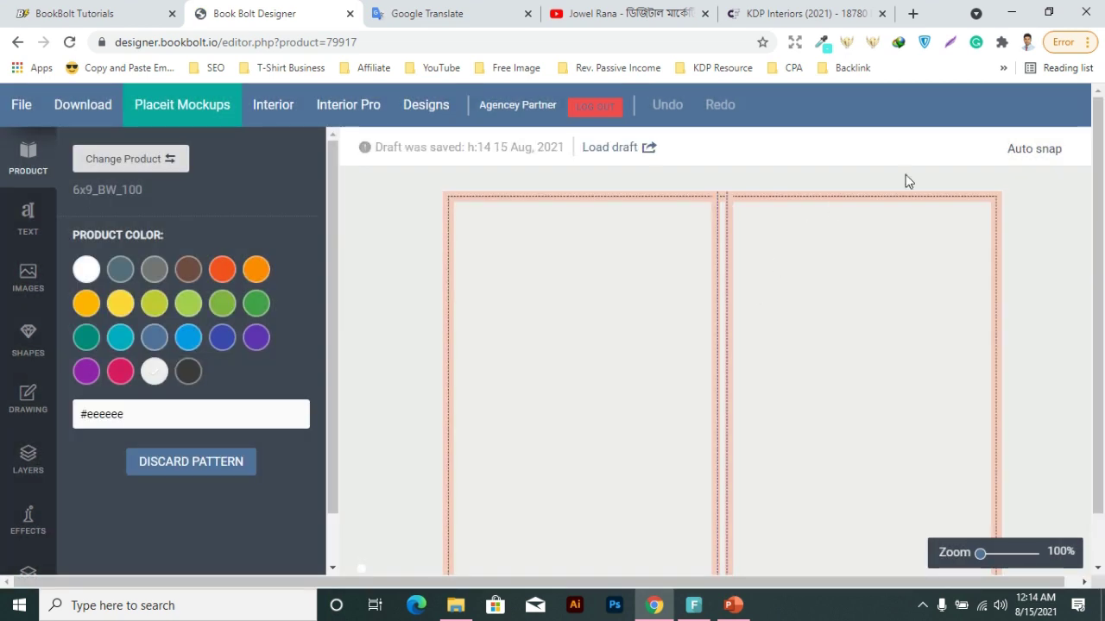
{"action": "scroll", "coordinate": [673, 371], "scroll_direction": "down", "scroll_amount": 3}
{"action": "scroll", "coordinate": [561, 406], "scroll_direction": "up", "scroll_amount": 3}
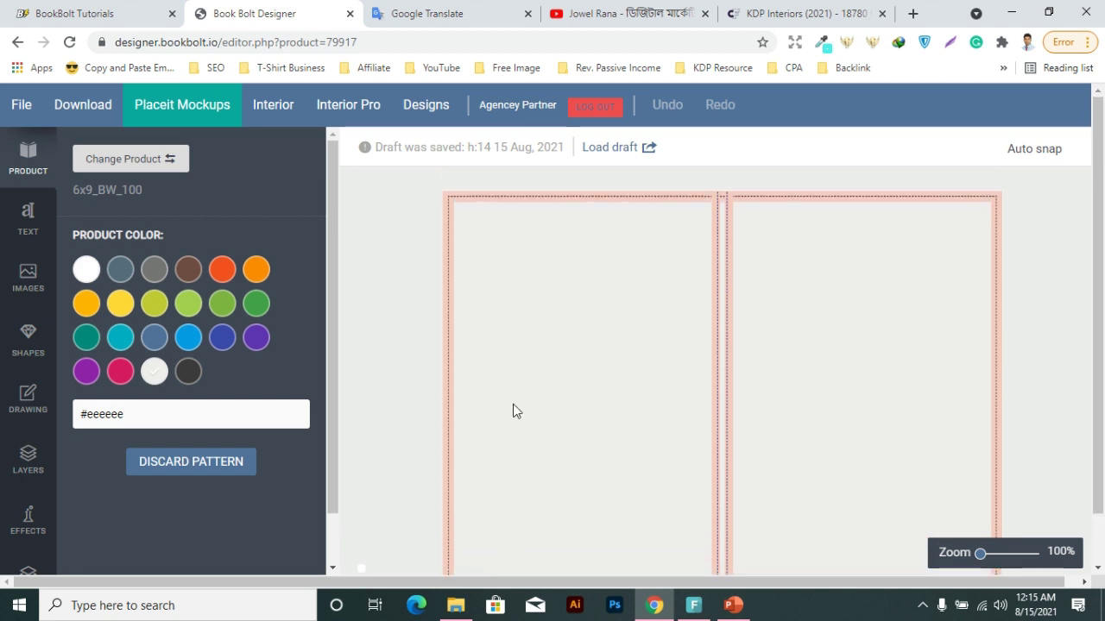
{"action": "left_click", "coordinate": [118, 372]}
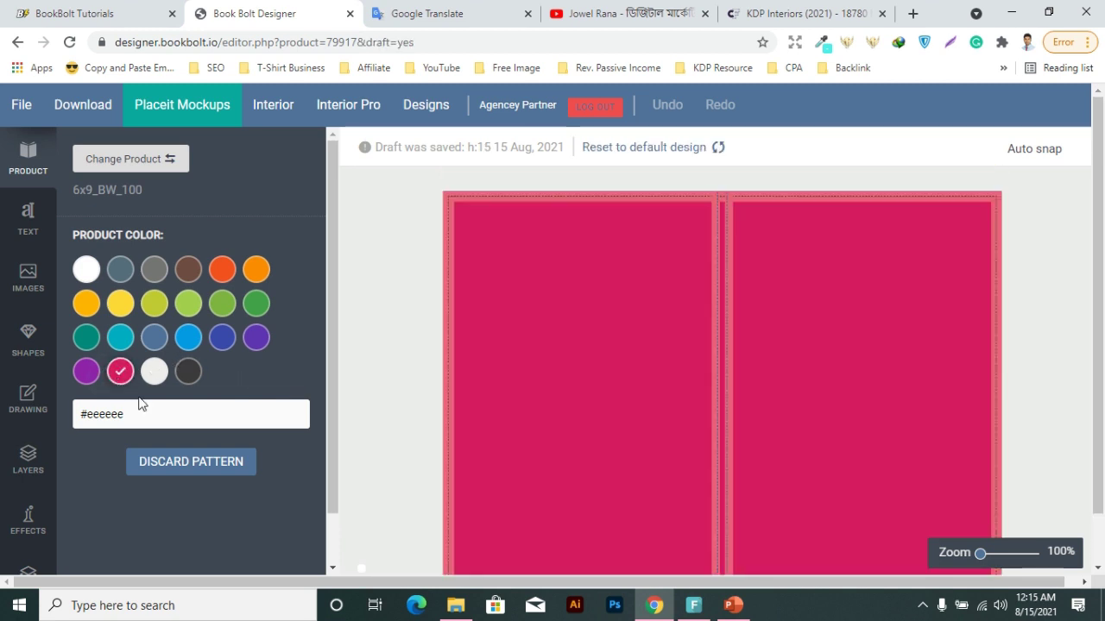
{"action": "scroll", "coordinate": [282, 445], "scroll_direction": "down", "scroll_amount": 2}
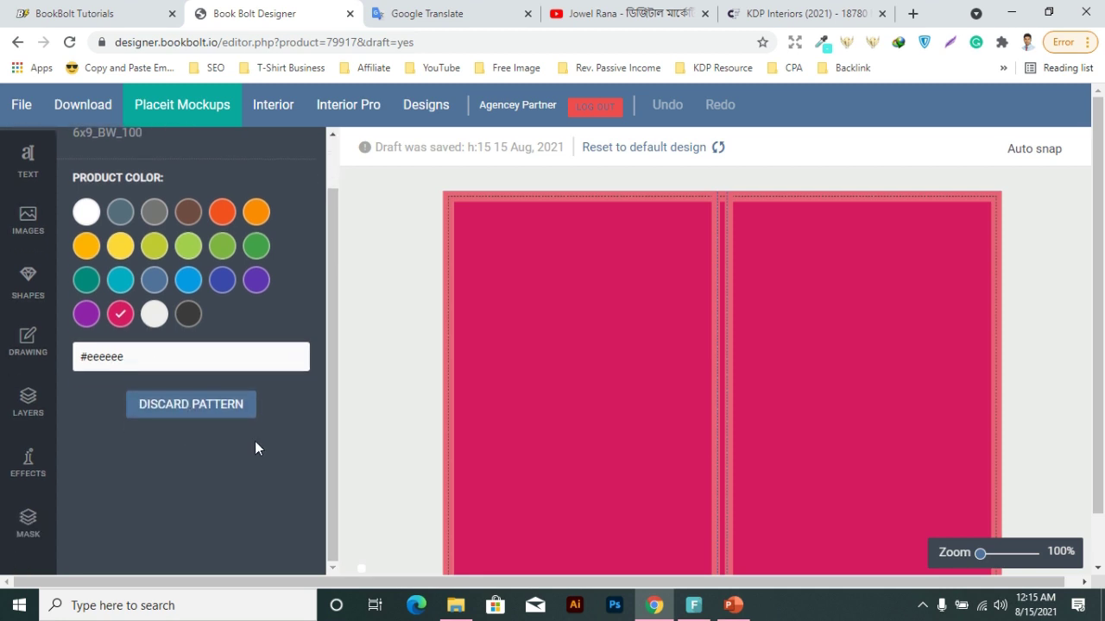
Discard the cover pattern, confirming twice, leaving a plain deep pink background
{"action": "left_click", "coordinate": [173, 412]}
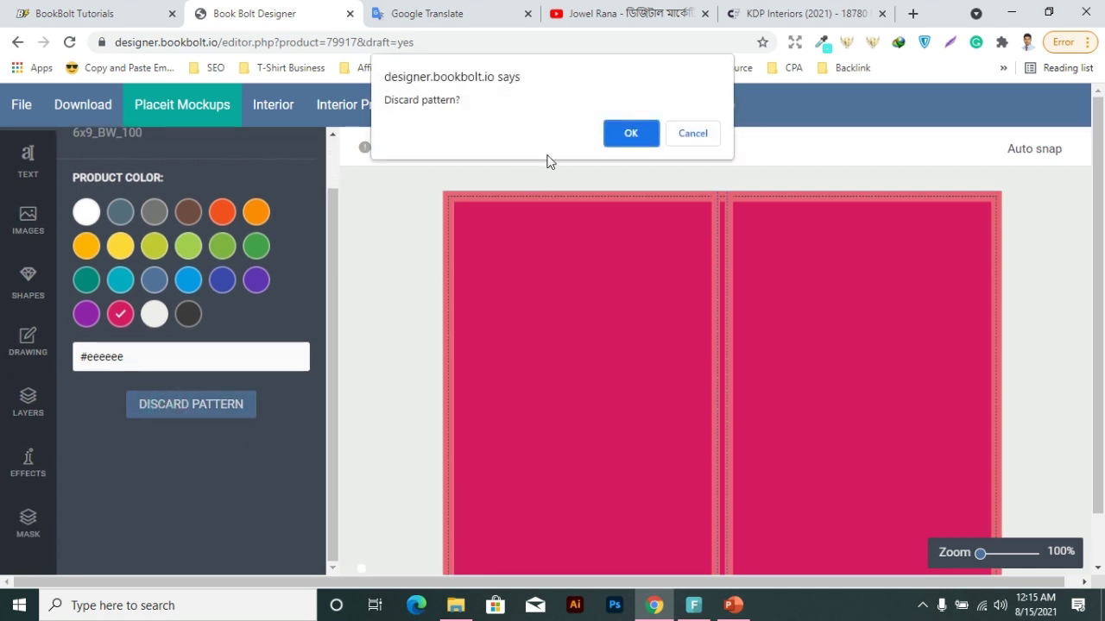
{"action": "left_click", "coordinate": [631, 133]}
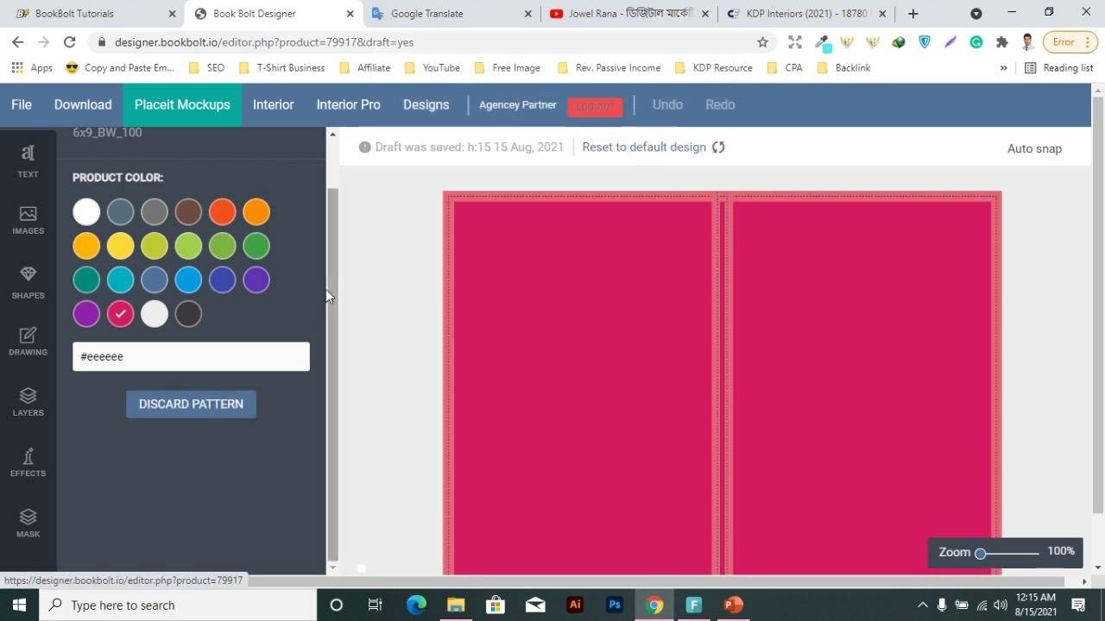
{"action": "left_click", "coordinate": [175, 412]}
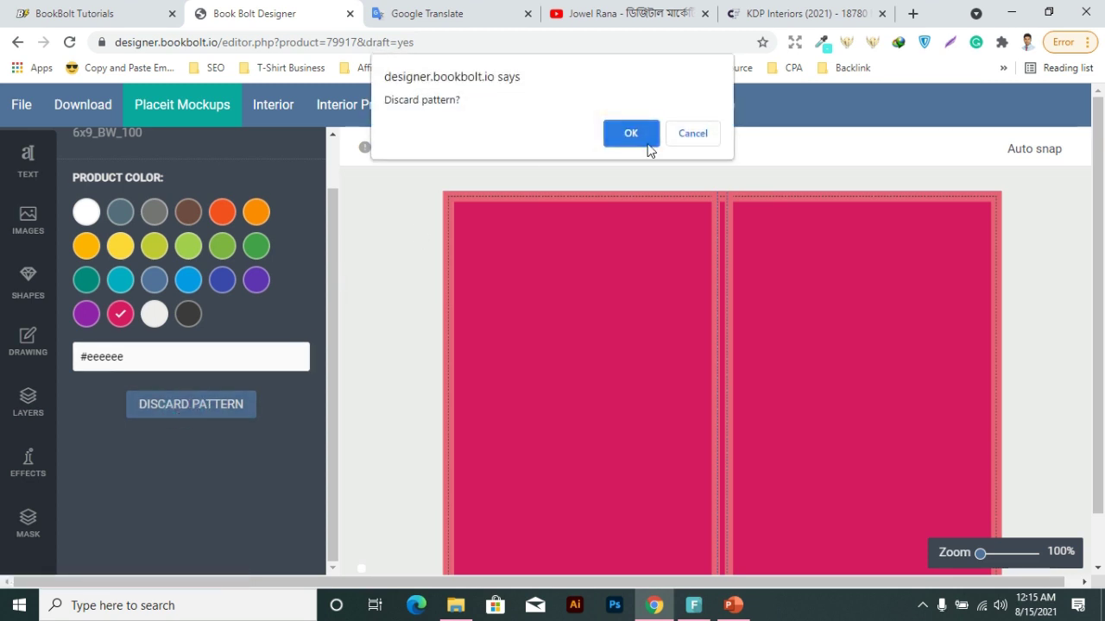
{"action": "left_click", "coordinate": [634, 135]}
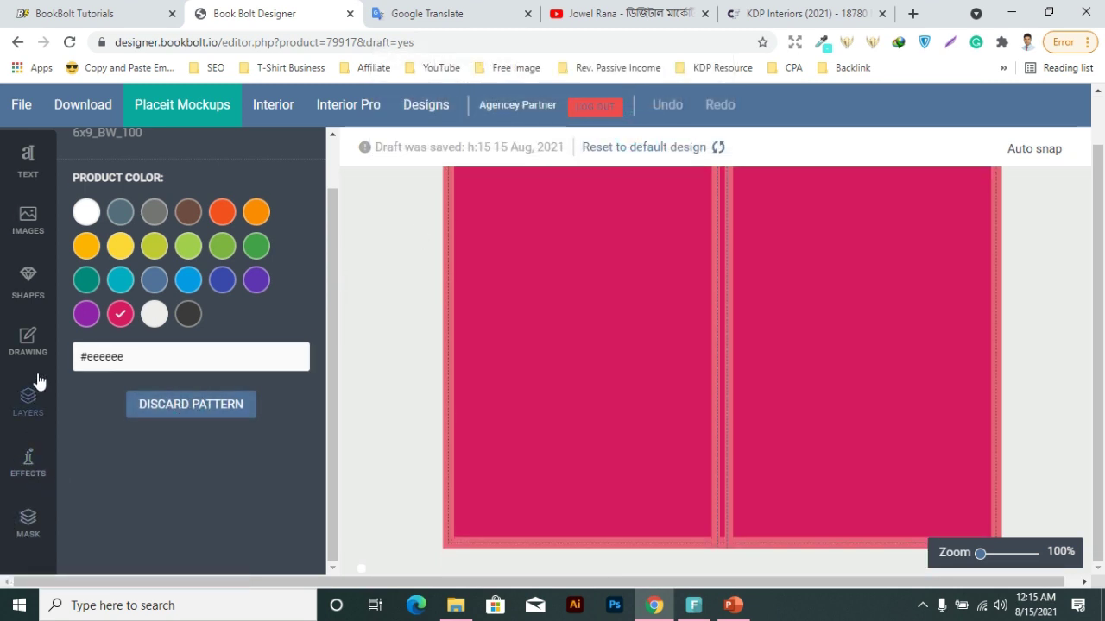
{"action": "scroll", "coordinate": [252, 379], "scroll_direction": "up", "scroll_amount": 1}
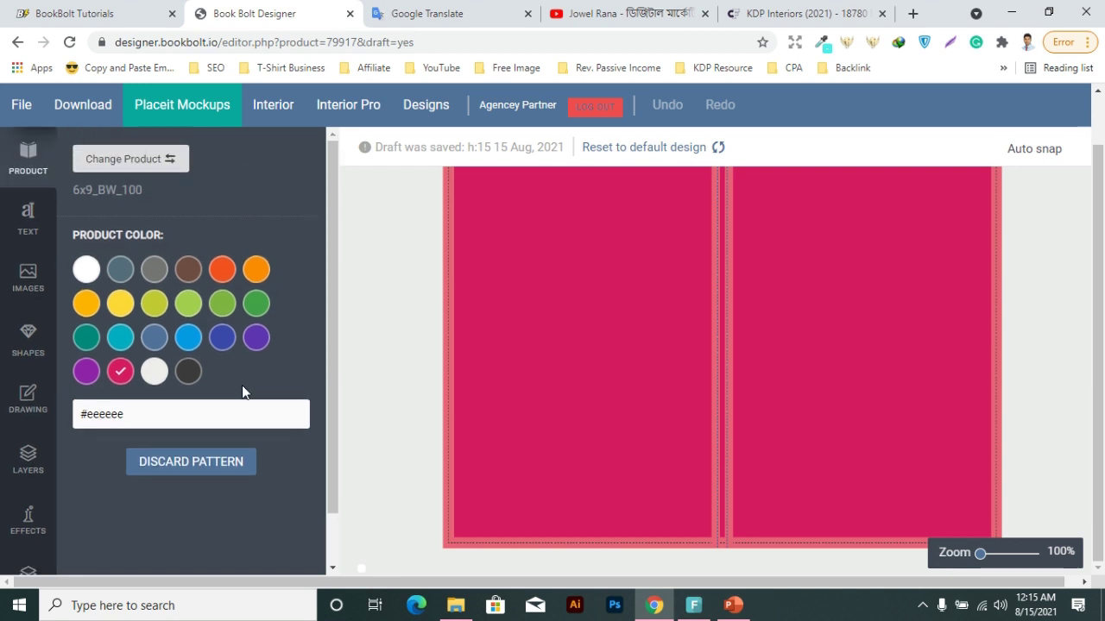
Browse the Effects textures without applying one
{"action": "left_click", "coordinate": [28, 517]}
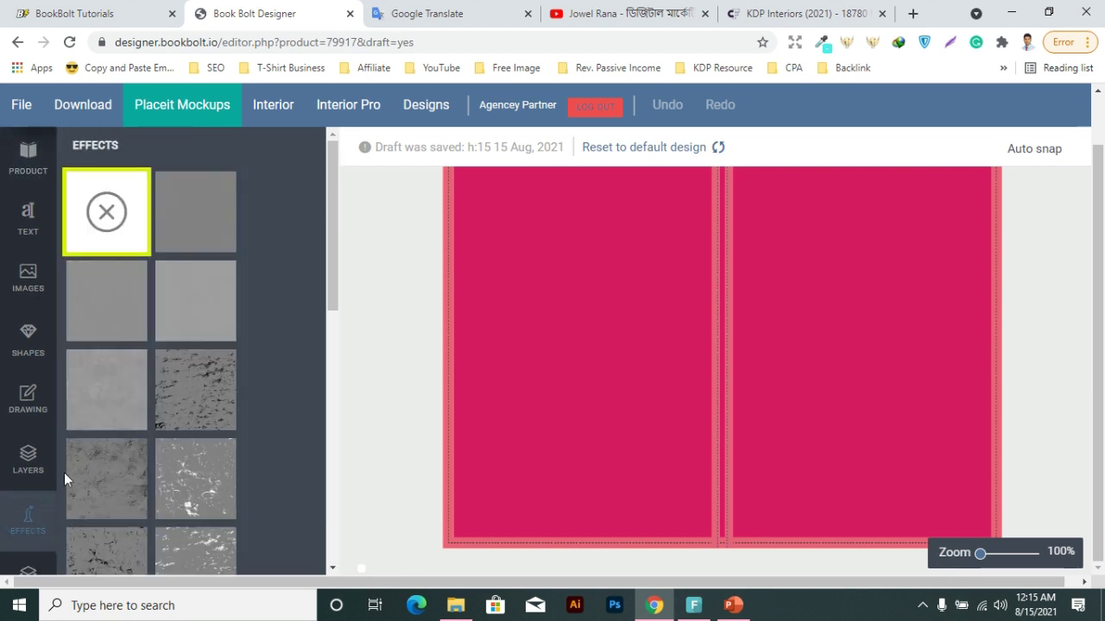
{"action": "scroll", "coordinate": [181, 402], "scroll_direction": "down", "scroll_amount": 3}
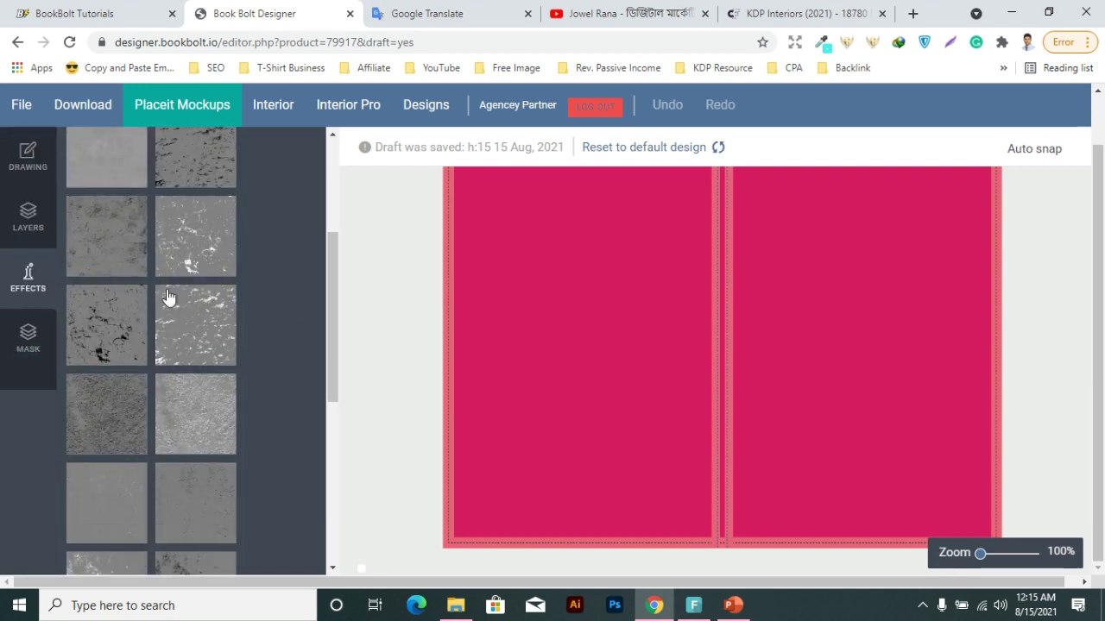
{"action": "scroll", "coordinate": [604, 328], "scroll_direction": "up", "scroll_amount": 1}
{"action": "scroll", "coordinate": [57, 423], "scroll_direction": "up", "scroll_amount": 1}
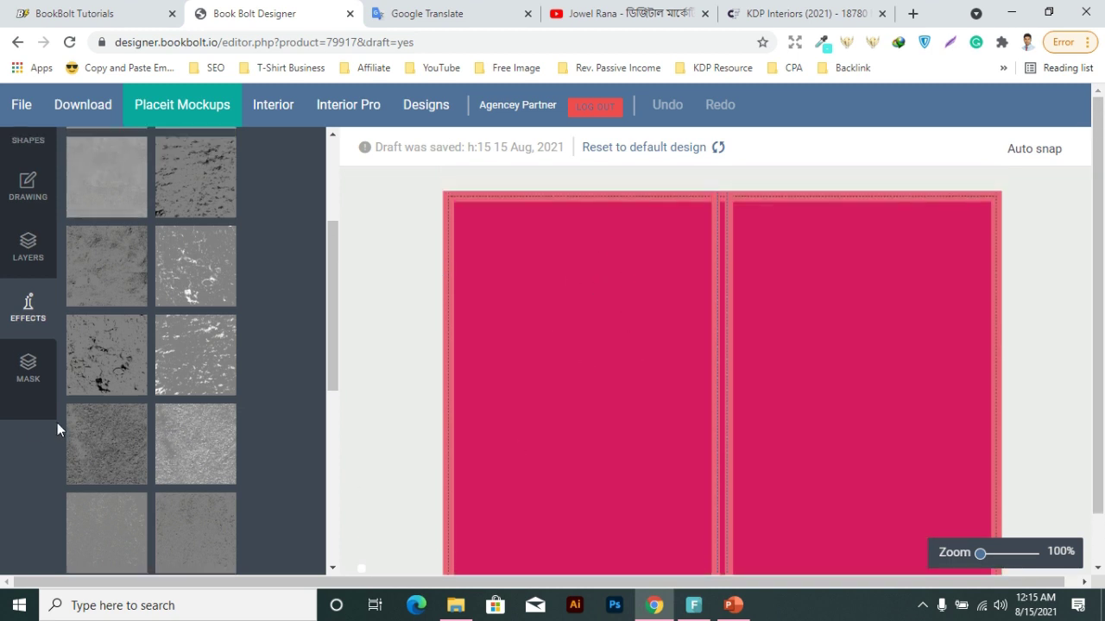
{"action": "scroll", "coordinate": [34, 401], "scroll_direction": "up", "scroll_amount": 2}
{"action": "scroll", "coordinate": [41, 276], "scroll_direction": "up", "scroll_amount": 1}
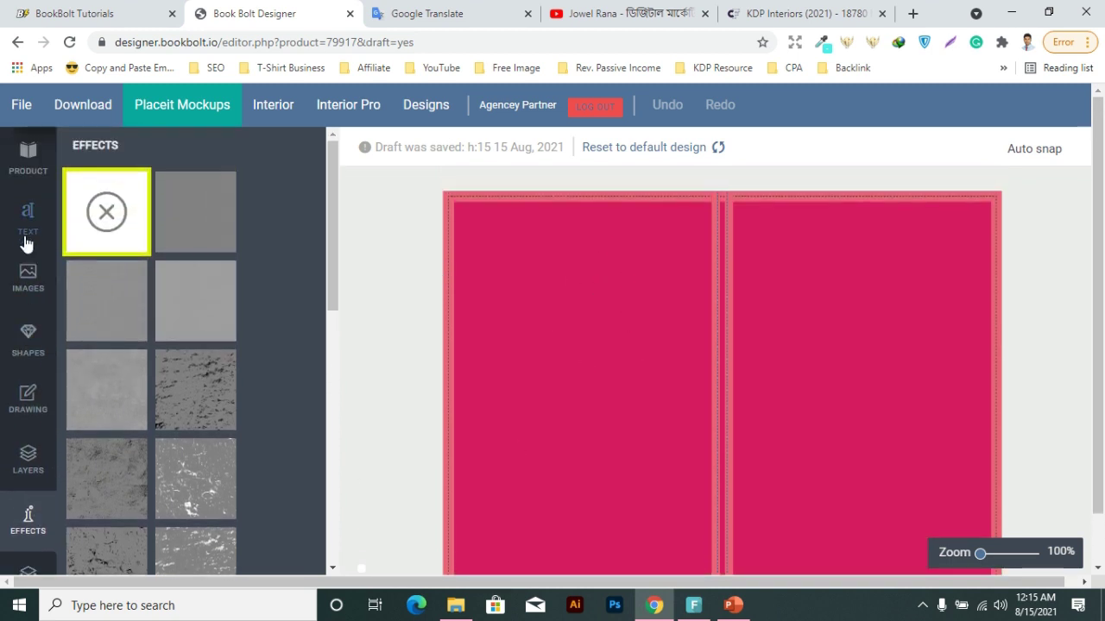
Try yellow, then set the cover colour to light grey #eeeeee
{"action": "left_click", "coordinate": [27, 155]}
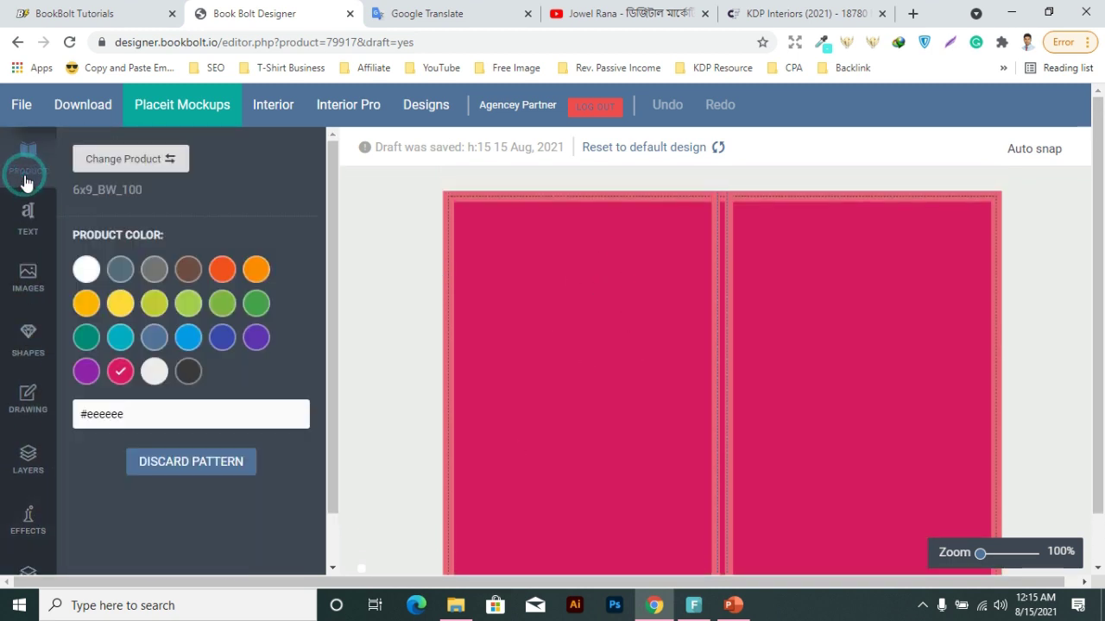
{"action": "left_click", "coordinate": [126, 305]}
{"action": "left_click", "coordinate": [155, 372]}
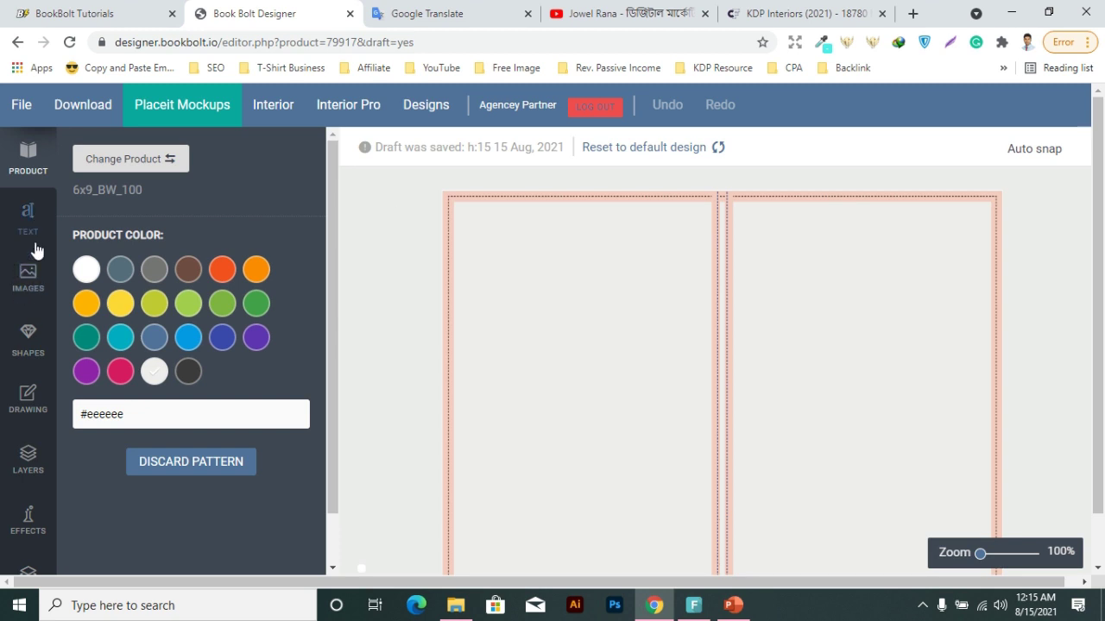
Add the purple butterfly image to the cover and shrink it
{"action": "left_click", "coordinate": [29, 285]}
{"action": "left_click", "coordinate": [155, 308]}
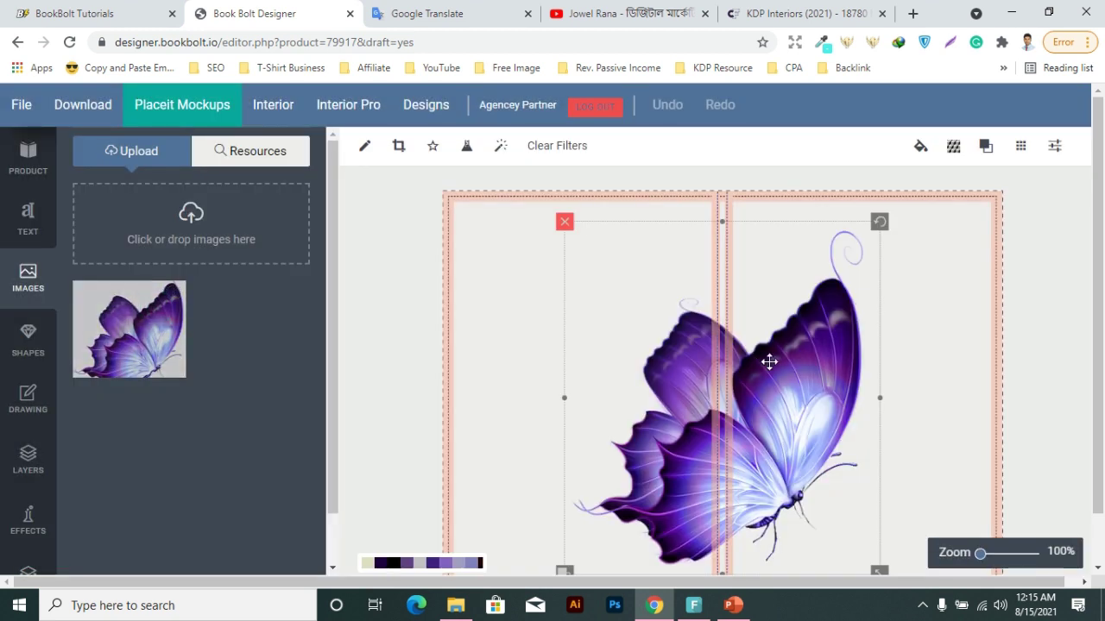
{"action": "scroll", "coordinate": [871, 311], "scroll_direction": "down", "scroll_amount": 1}
{"action": "left_click_drag", "start_coordinate": [877, 515], "coordinate": [779, 409]}
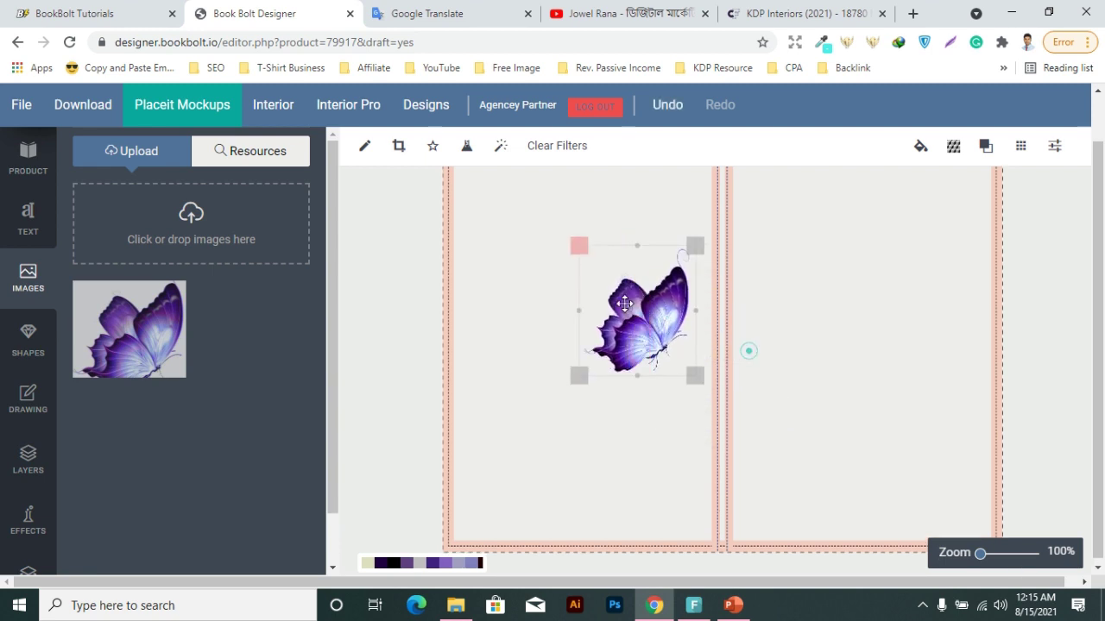
{"action": "left_click_drag", "start_coordinate": [742, 351], "coordinate": [612, 302]}
Shrink the butterfly further and tuck it into the cover's top-left corner
{"action": "scroll", "coordinate": [897, 415], "scroll_direction": "up", "scroll_amount": 1}
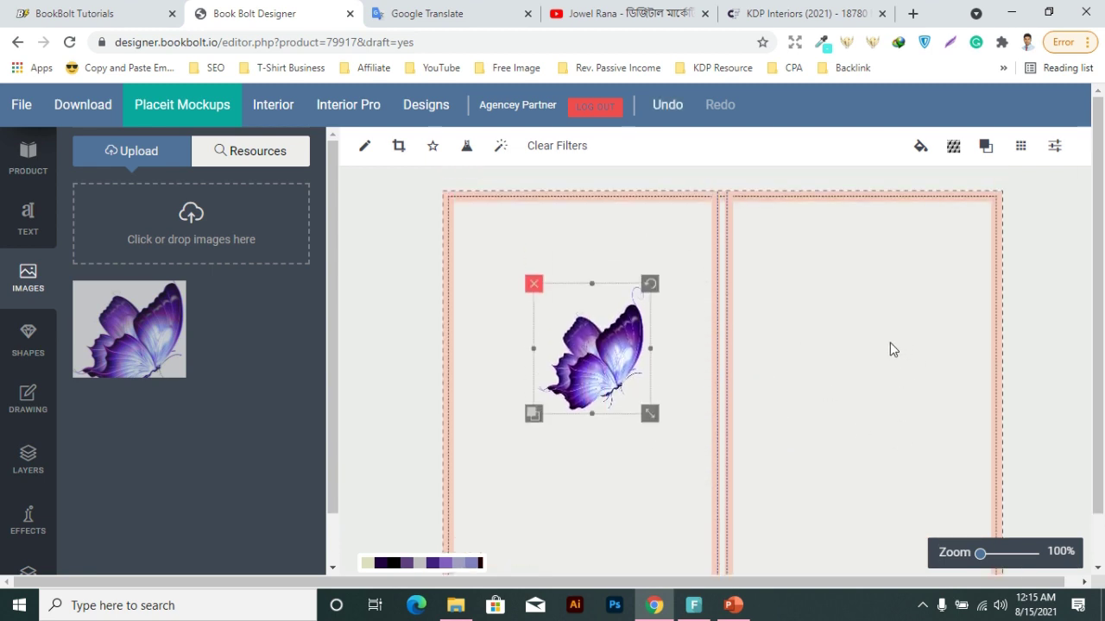
{"action": "left_click_drag", "start_coordinate": [572, 379], "coordinate": [495, 304]}
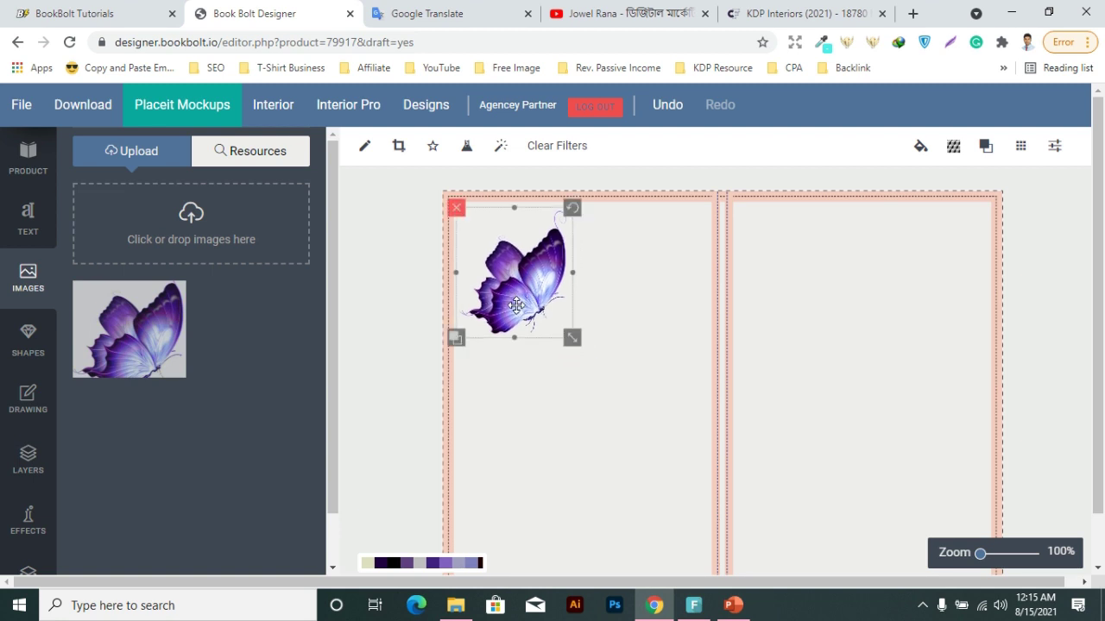
{"action": "left_click_drag", "start_coordinate": [571, 340], "coordinate": [471, 221]}
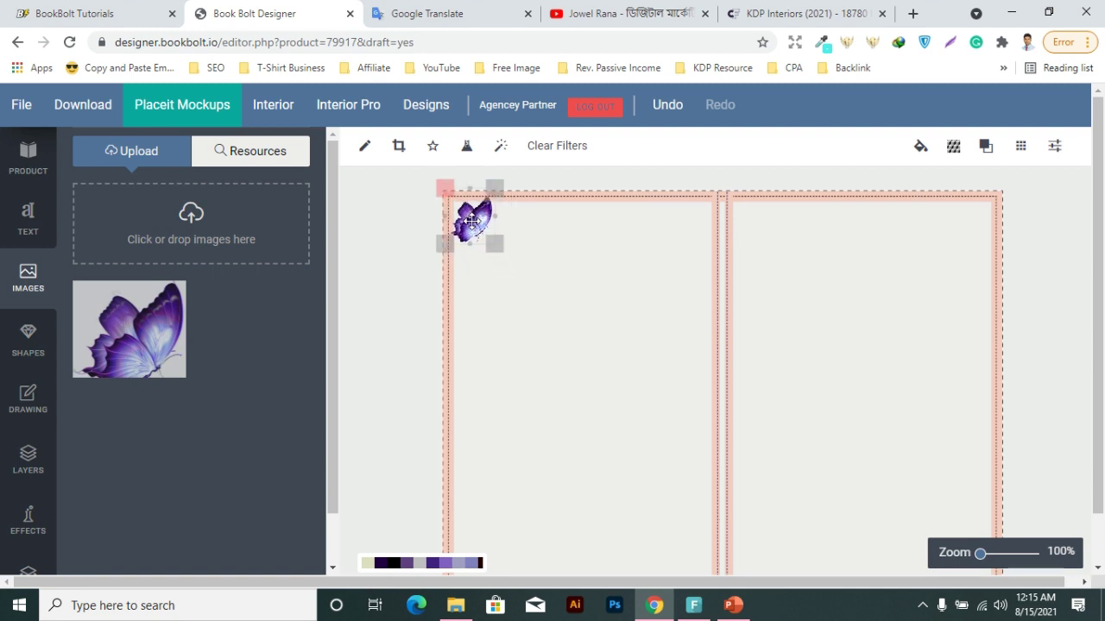
{"action": "mouse_move", "coordinate": [471, 221]}
{"action": "left_mouse_down"}
{"action": "mouse_move", "coordinate": [458, 212]}
{"action": "mouse_move", "coordinate": [468, 222]}
{"action": "left_mouse_up"}
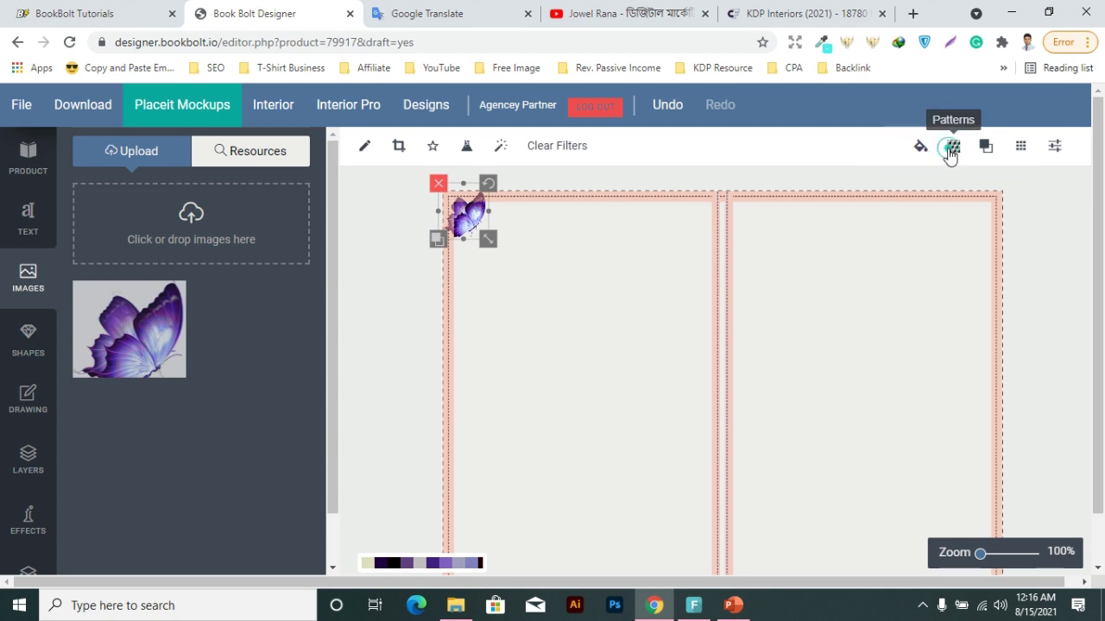
Tile the butterfly across the whole cover with the Vertical Bricks repeat pattern
{"action": "left_click", "coordinate": [952, 148]}
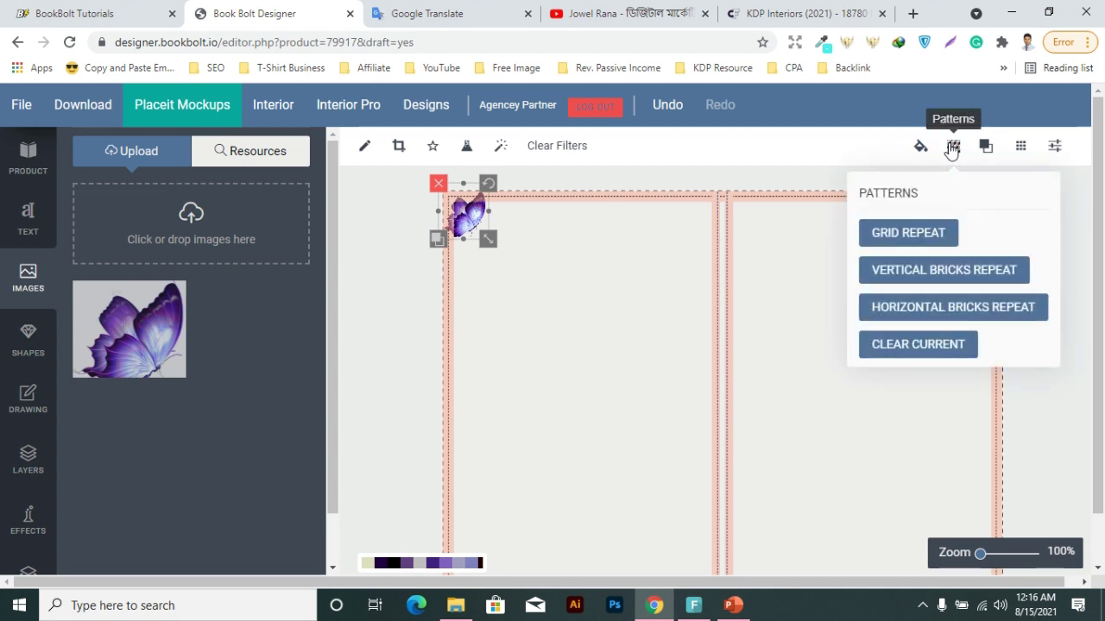
{"action": "left_click", "coordinate": [966, 281]}
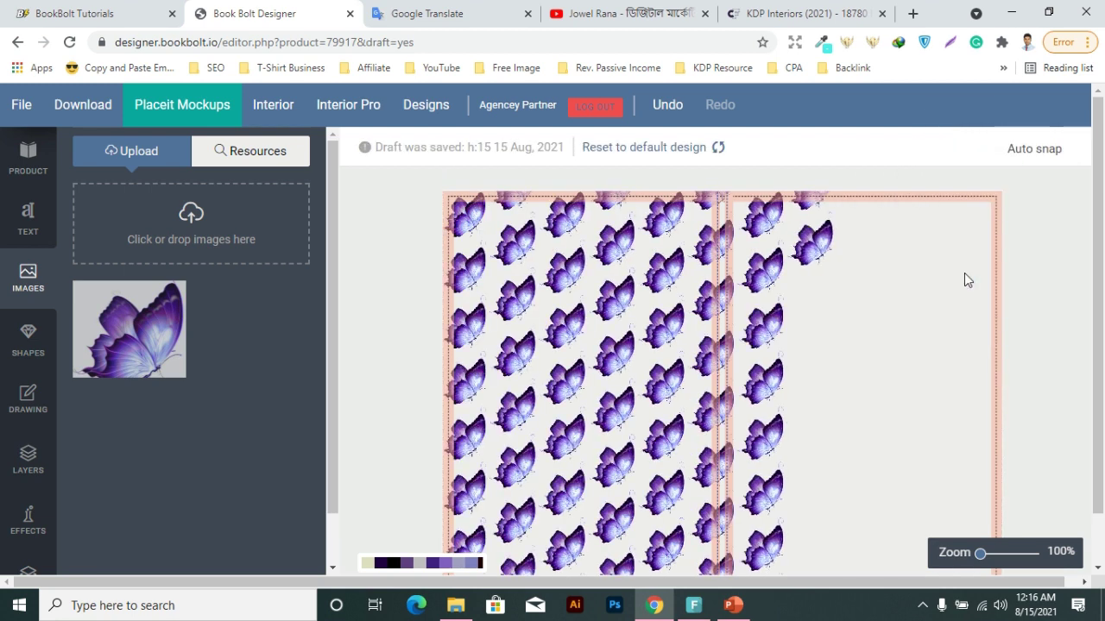
{"action": "scroll", "coordinate": [1045, 306], "scroll_direction": "down", "scroll_amount": 2}
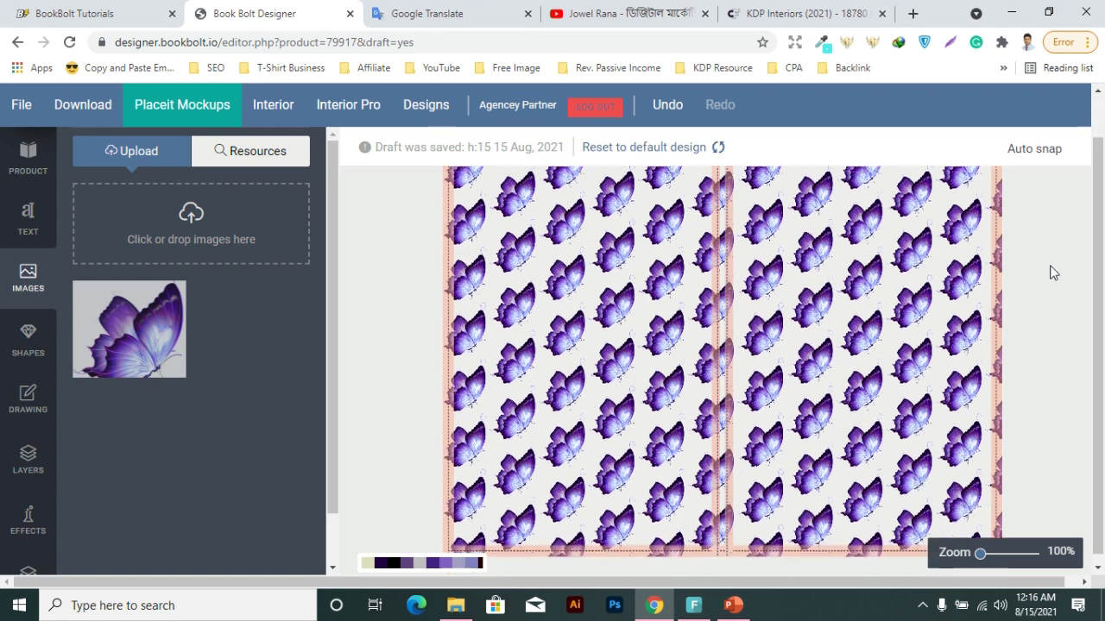
{"action": "scroll", "coordinate": [1031, 326], "scroll_direction": "up", "scroll_amount": 2}
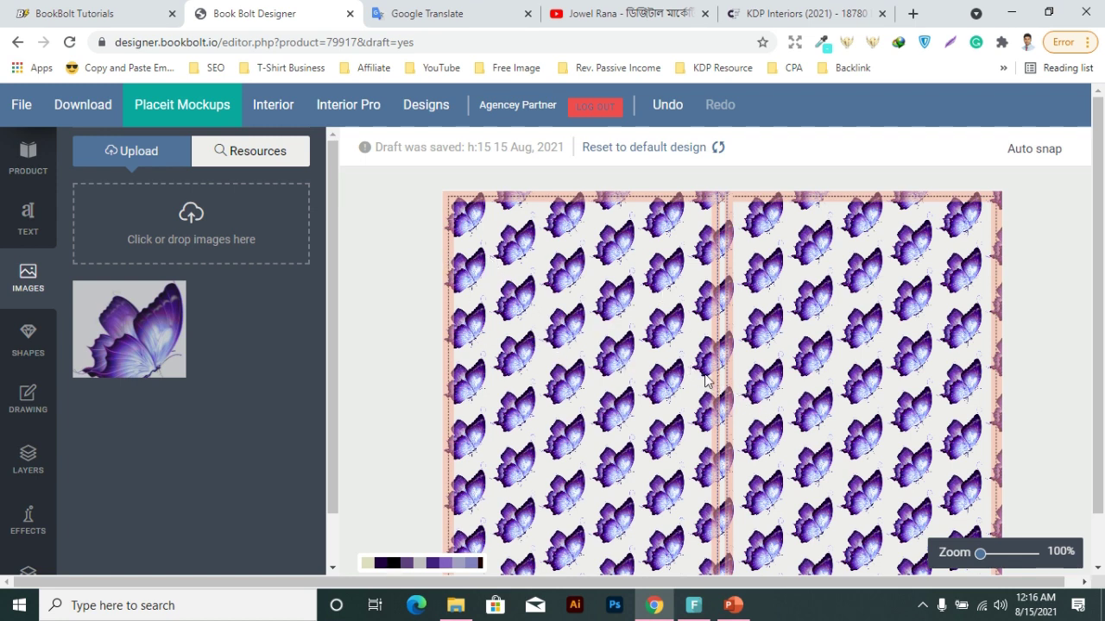
{"action": "scroll", "coordinate": [704, 380], "scroll_direction": "down", "scroll_amount": 1}
{"action": "scroll", "coordinate": [701, 379], "scroll_direction": "up", "scroll_amount": 1}
{"action": "left_click", "coordinate": [1052, 343]}
{"action": "left_click", "coordinate": [27, 341]}
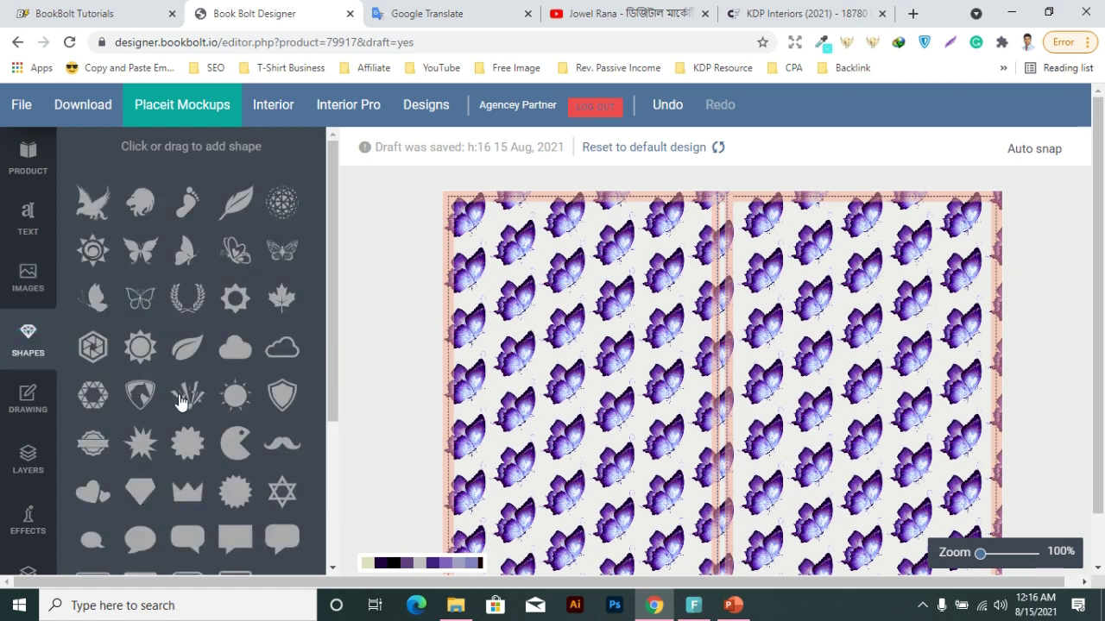
Add a black square and stretch it into a wide box on the front cover
{"action": "scroll", "coordinate": [180, 401], "scroll_direction": "down", "scroll_amount": 2}
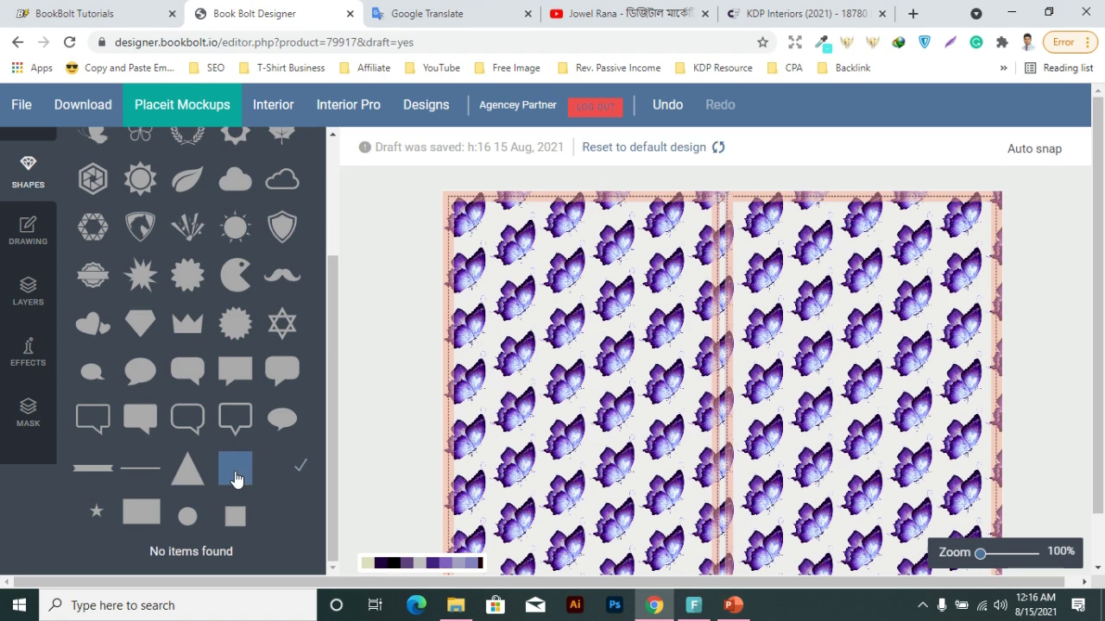
{"action": "left_click", "coordinate": [136, 514]}
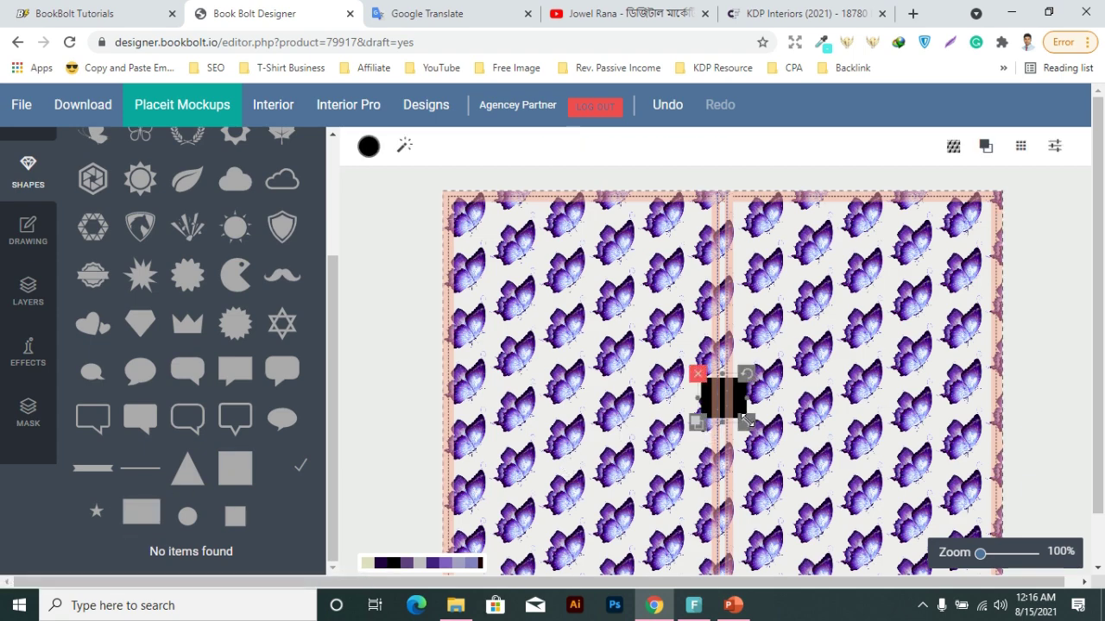
{"action": "left_click_drag", "start_coordinate": [744, 419], "coordinate": [826, 437]}
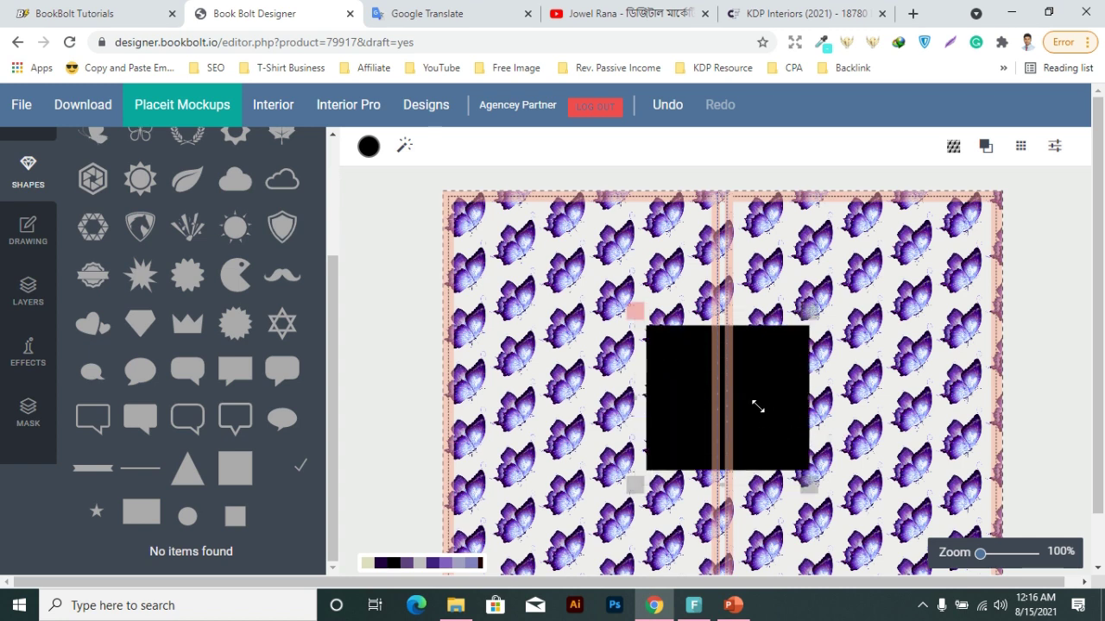
{"action": "left_click_drag", "start_coordinate": [757, 407], "coordinate": [878, 346]}
{"action": "left_click_drag", "start_coordinate": [846, 411], "coordinate": [846, 384]}
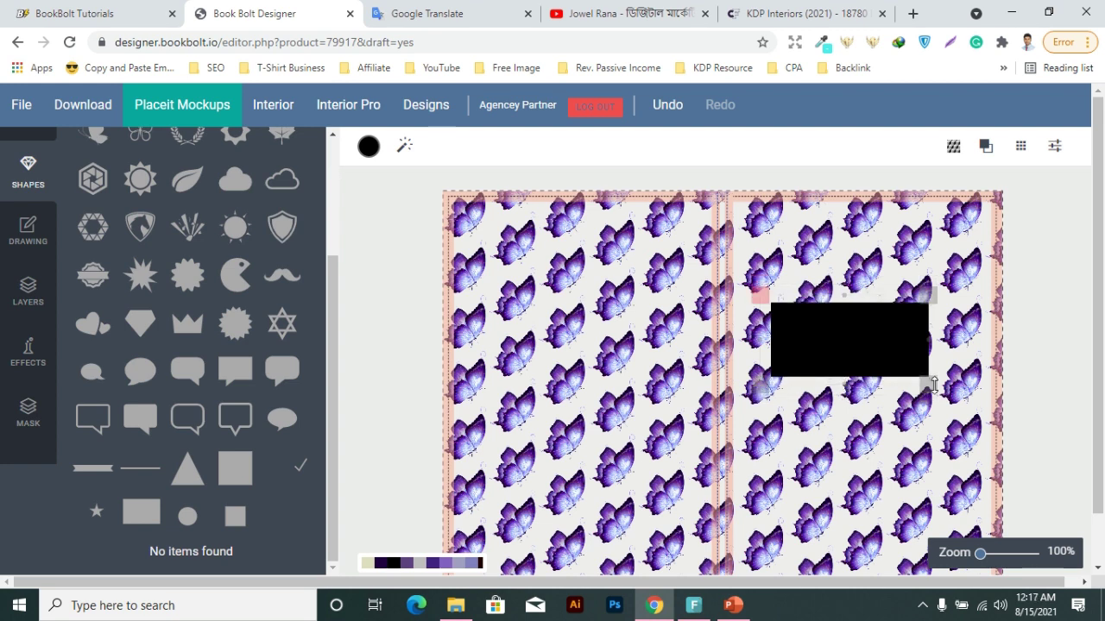
{"action": "left_click_drag", "start_coordinate": [930, 386], "coordinate": [923, 383]}
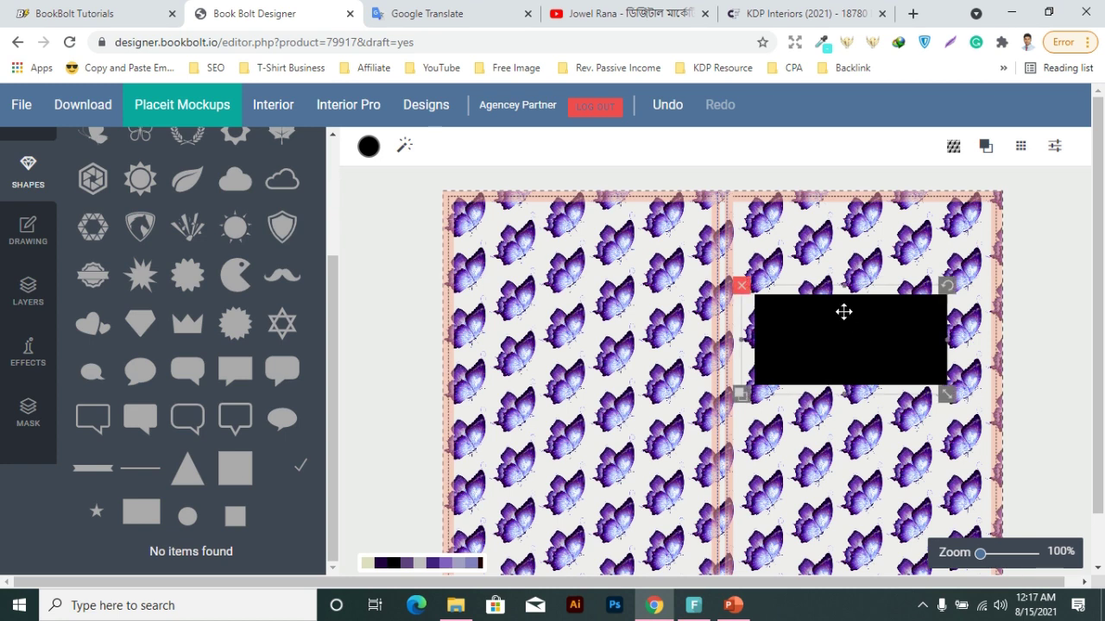
{"action": "mouse_move", "coordinate": [844, 312]}
{"action": "left_mouse_down"}
{"action": "mouse_move", "coordinate": [857, 276]}
{"action": "mouse_move", "coordinate": [854, 324]}
{"action": "mouse_move", "coordinate": [853, 297]}
{"action": "left_mouse_up"}
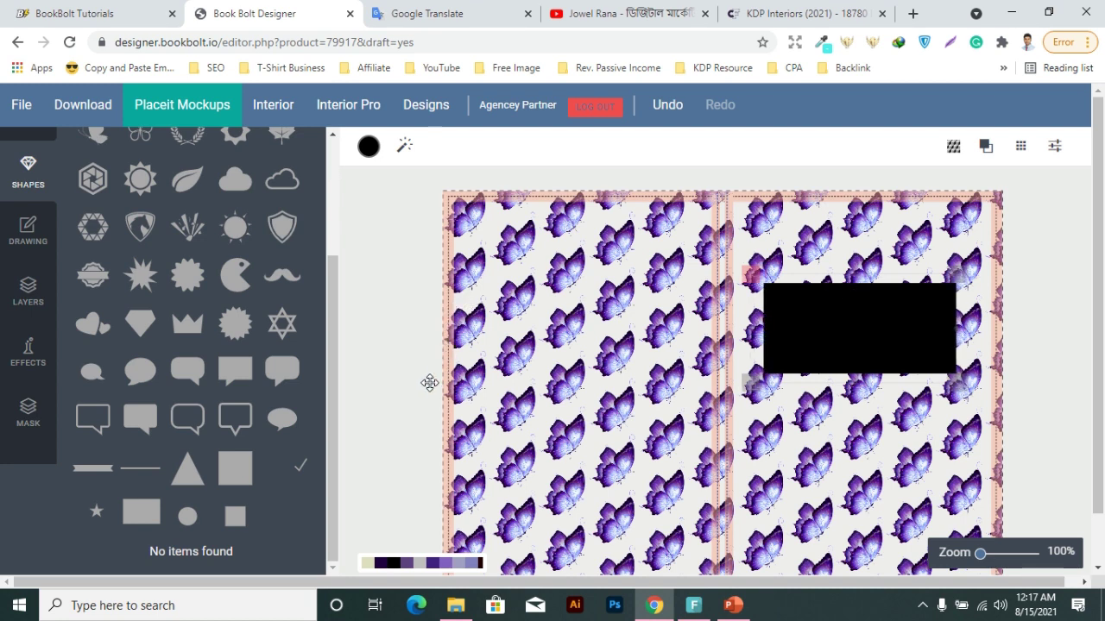
{"action": "left_click_drag", "start_coordinate": [429, 382], "coordinate": [415, 410]}
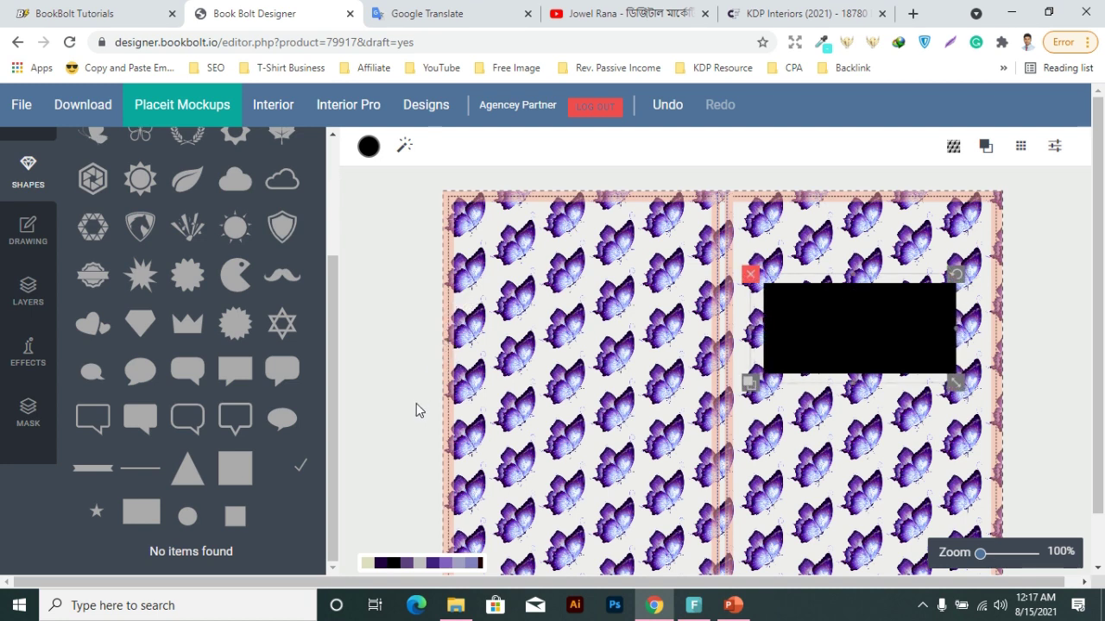
Fill the front-cover box with light grey #eeeeee
{"action": "left_click", "coordinate": [368, 147]}
{"action": "scroll", "coordinate": [535, 337], "scroll_direction": "down", "scroll_amount": 5}
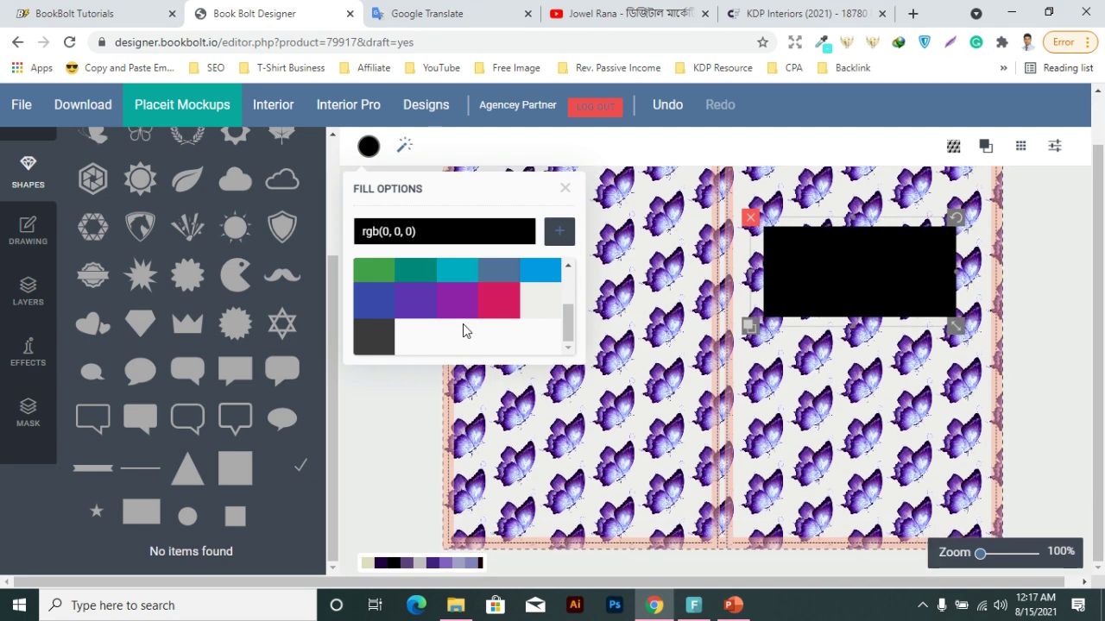
{"action": "left_click", "coordinate": [544, 309]}
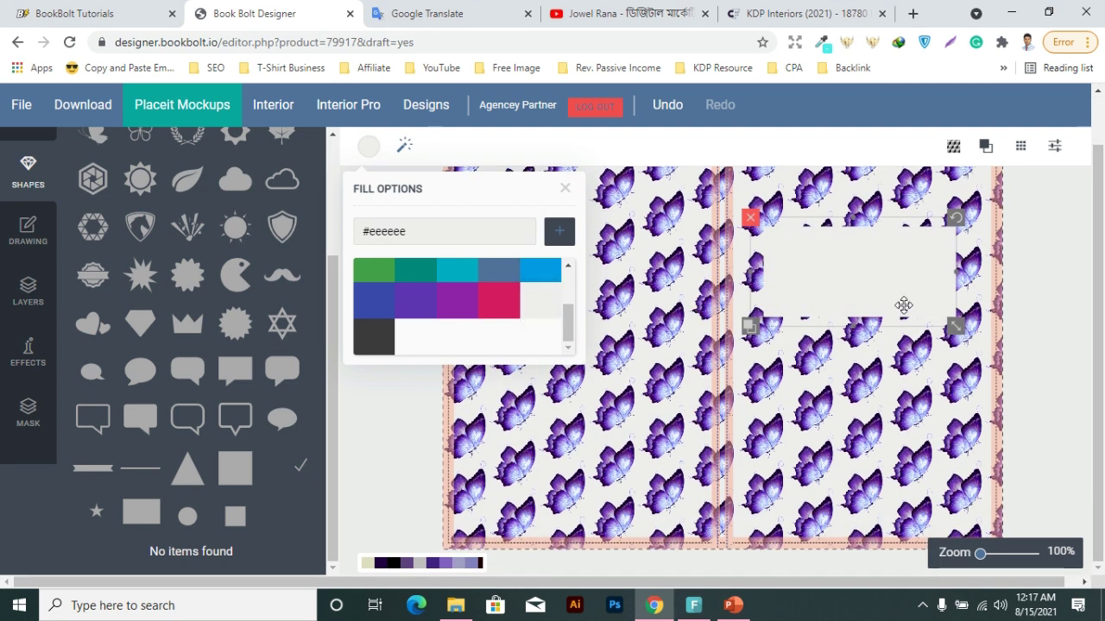
{"action": "left_click", "coordinate": [372, 360]}
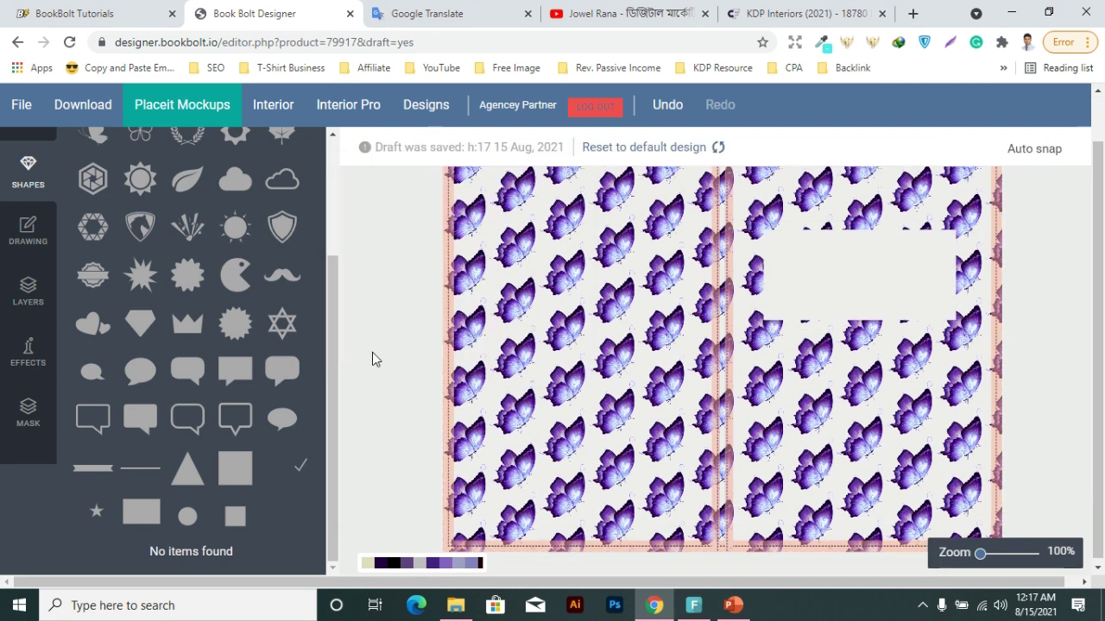
{"action": "scroll", "coordinate": [950, 360], "scroll_direction": "up", "scroll_amount": 2}
Nudge the grey box upward, then select '2022-2023' in Google Translate
{"action": "left_click", "coordinate": [903, 360]}
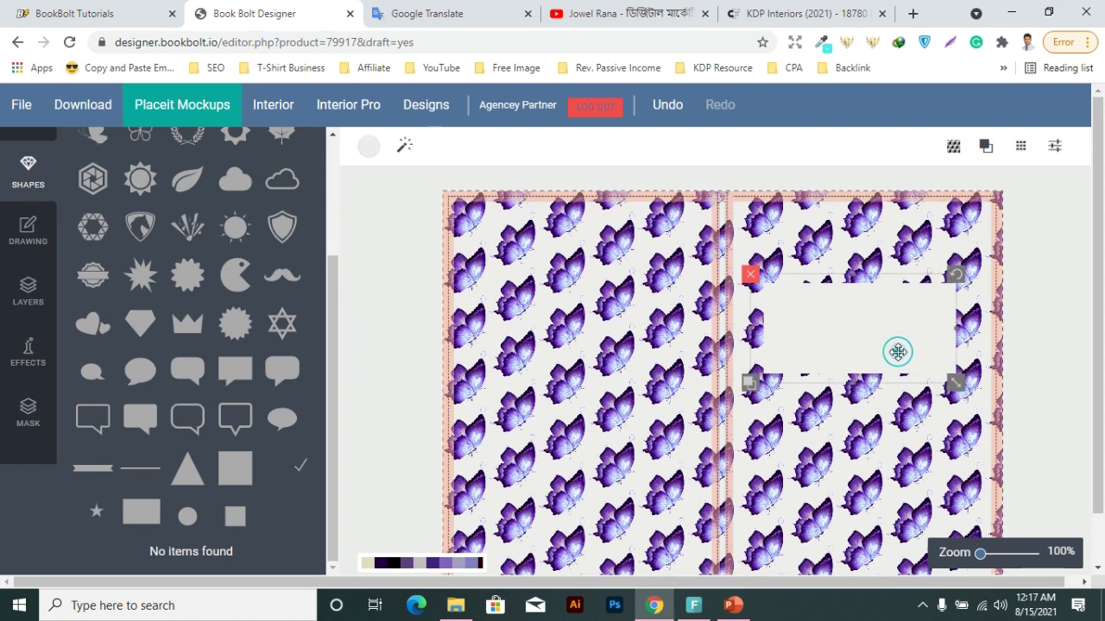
{"action": "key", "text": "Up"}
{"action": "key", "text": "Up"}
{"action": "key", "text": "Up"}
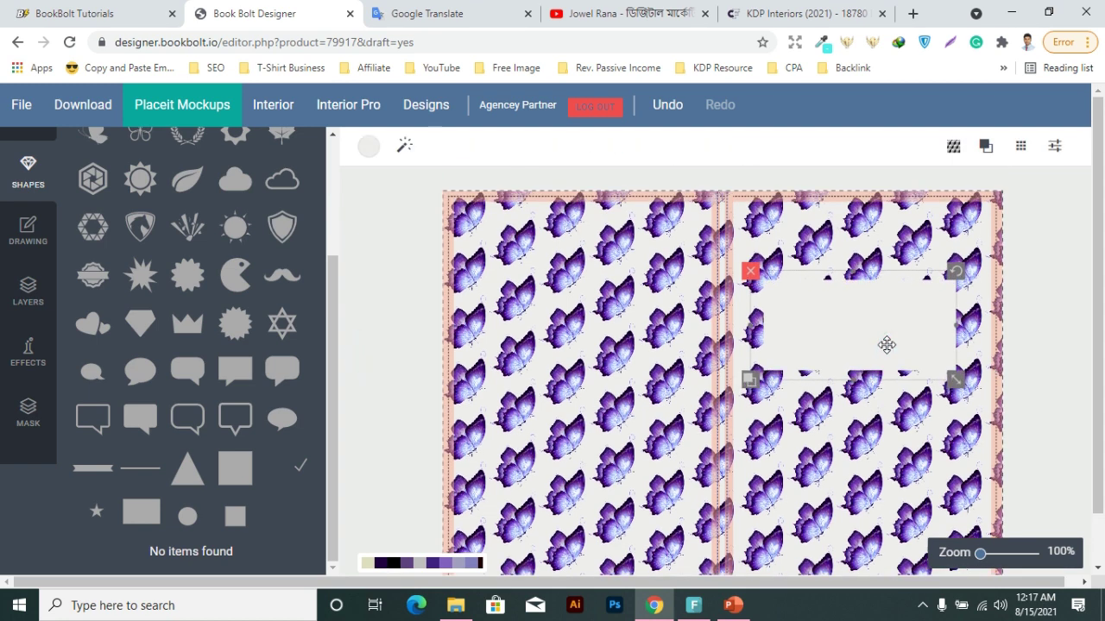
{"action": "key", "text": "Up"}
{"action": "key", "text": "Up"}
{"action": "key", "text": "Up"}
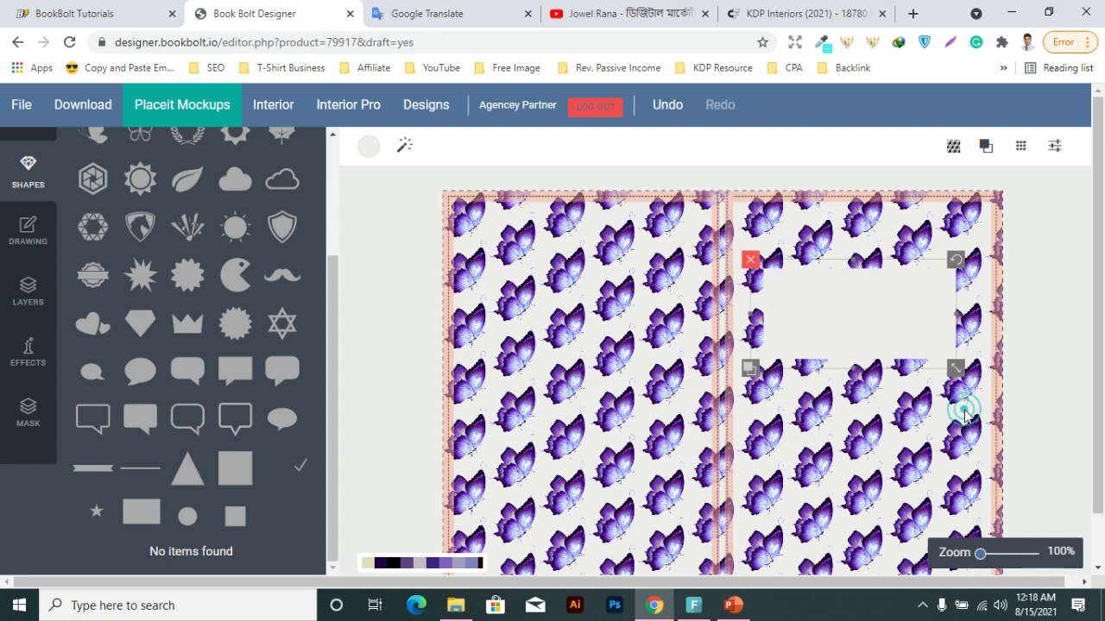
{"action": "left_click", "coordinate": [962, 407]}
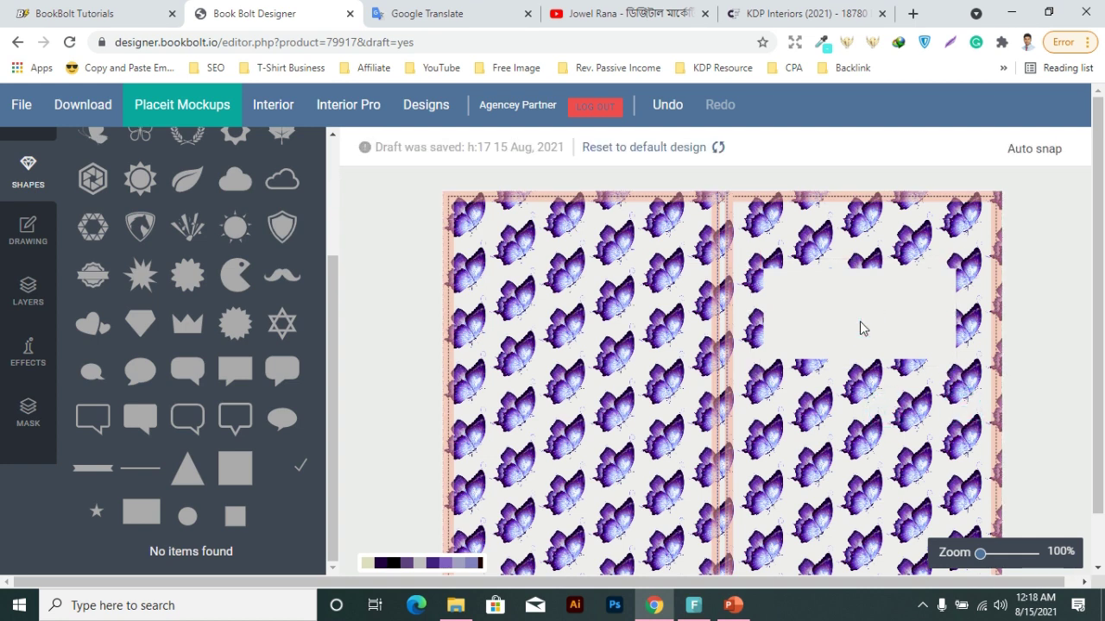
{"action": "left_click", "coordinate": [782, 320]}
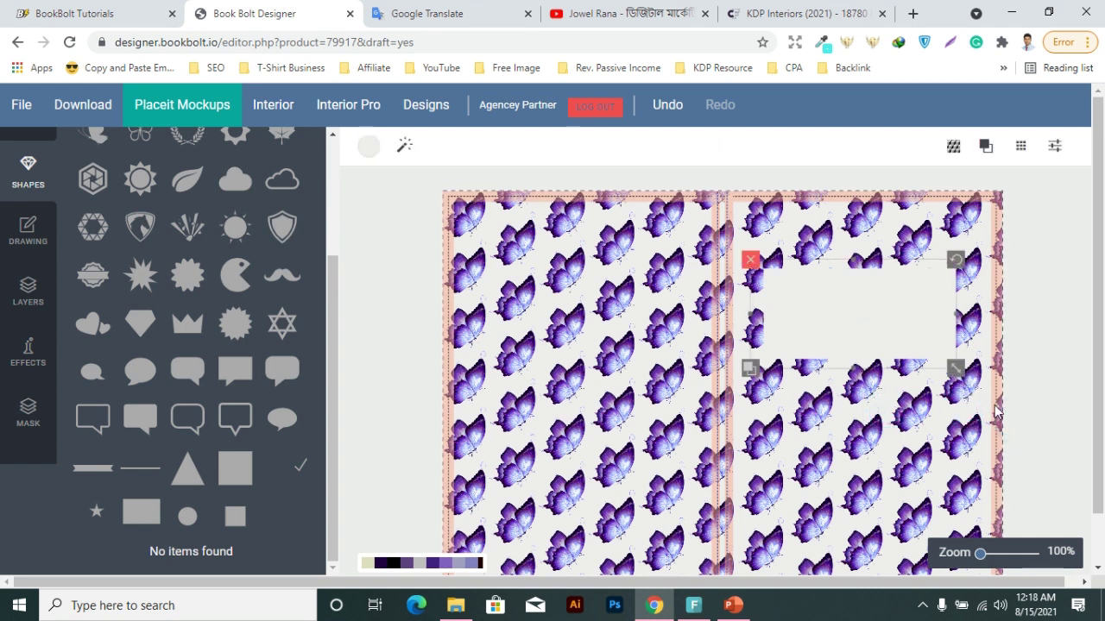
{"action": "left_click", "coordinate": [451, 12]}
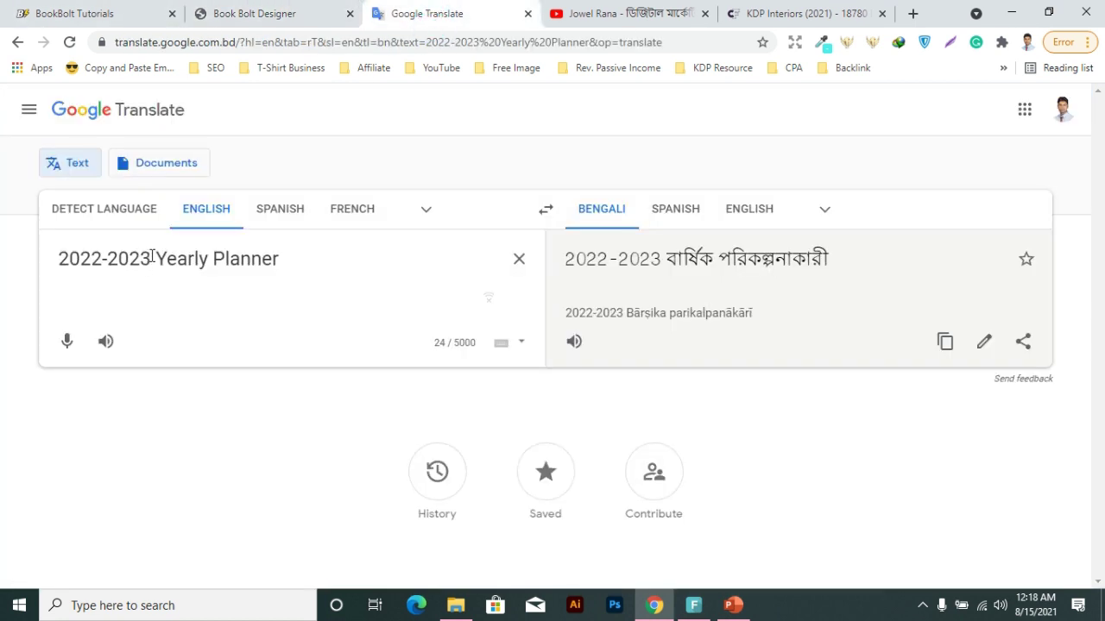
{"action": "left_click_drag", "start_coordinate": [151, 257], "coordinate": [20, 254]}
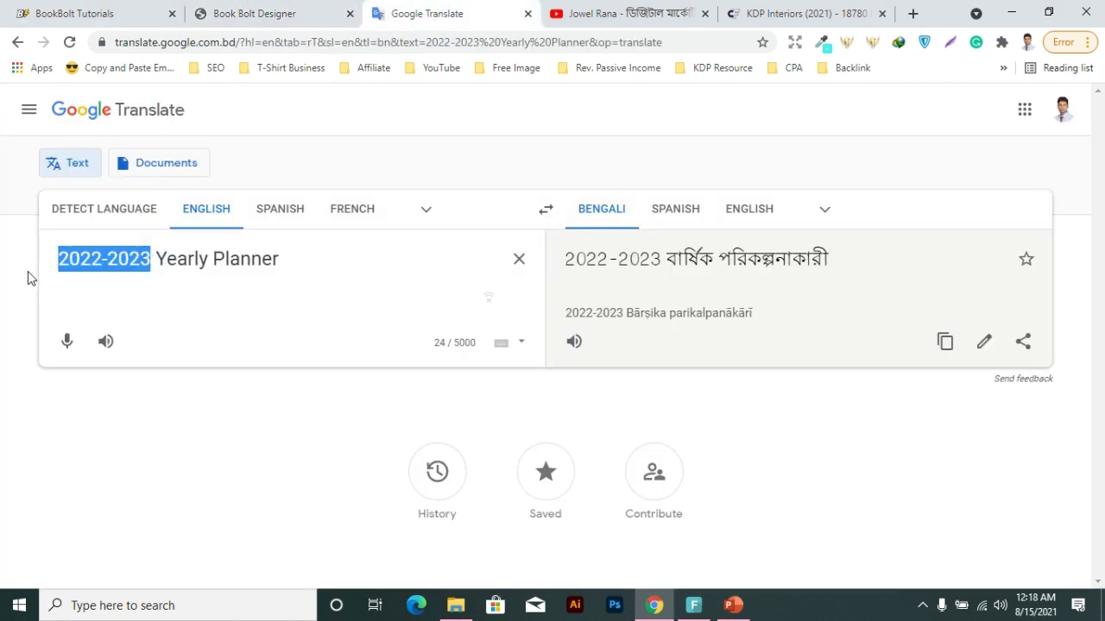
Add a Monoton-font text box to the cover from the Text panel
{"action": "left_click", "coordinate": [276, 13]}
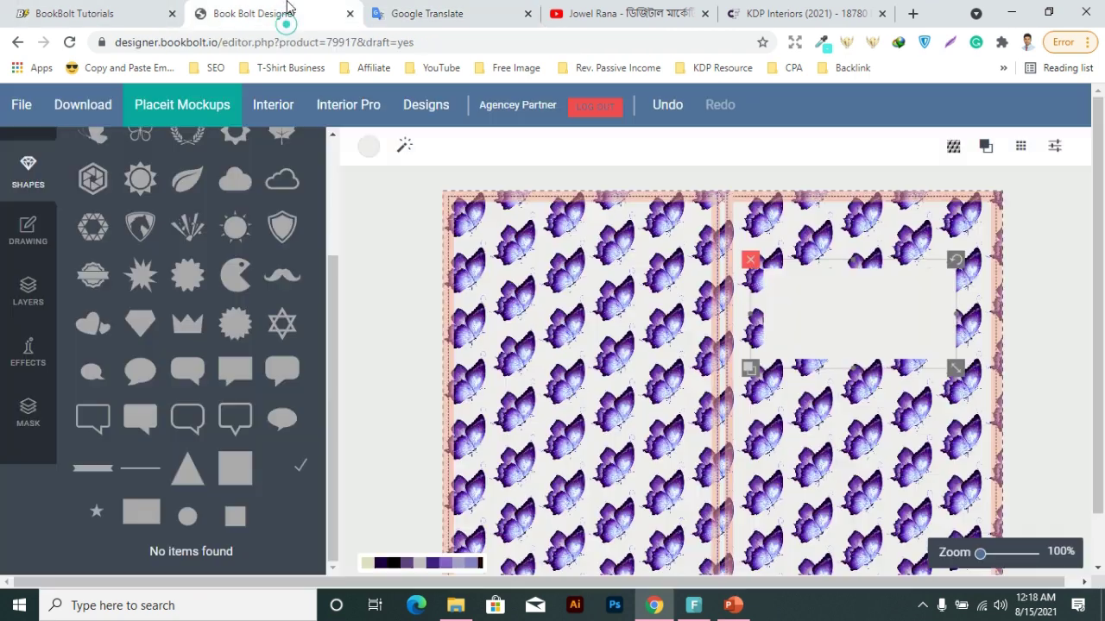
{"action": "scroll", "coordinate": [21, 294], "scroll_direction": "up", "scroll_amount": 2}
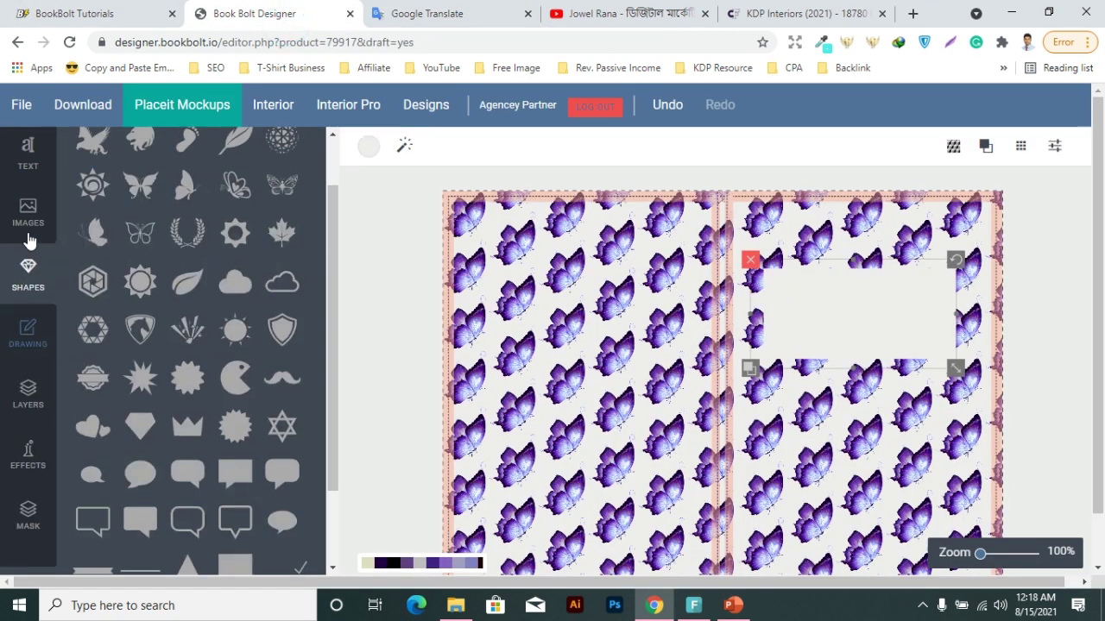
{"action": "left_click", "coordinate": [24, 240]}
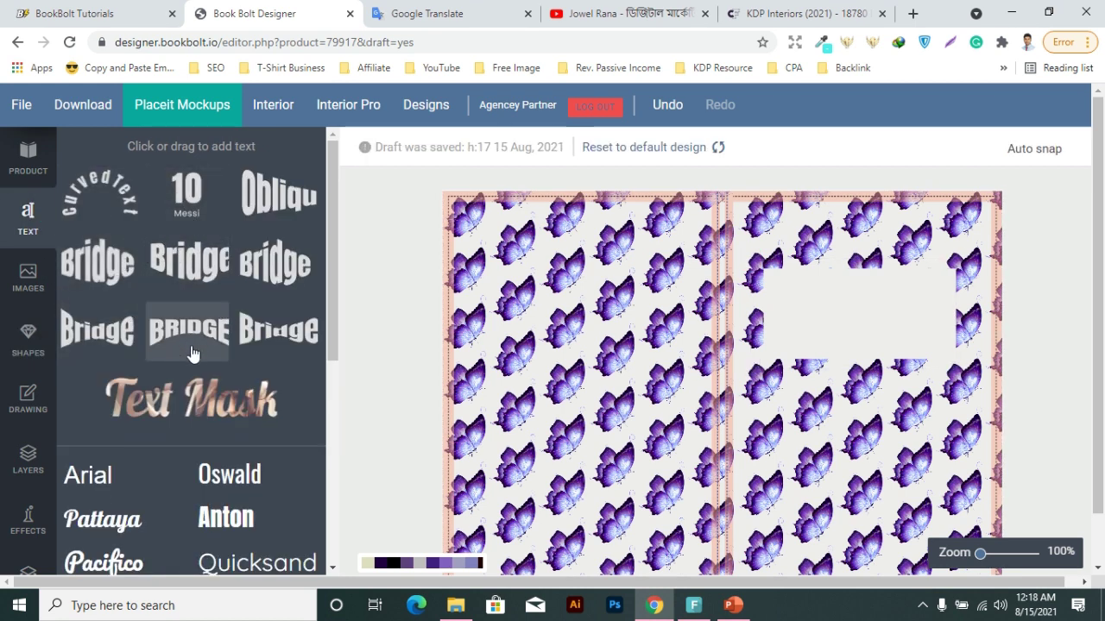
{"action": "scroll", "coordinate": [202, 360], "scroll_direction": "down", "scroll_amount": 2}
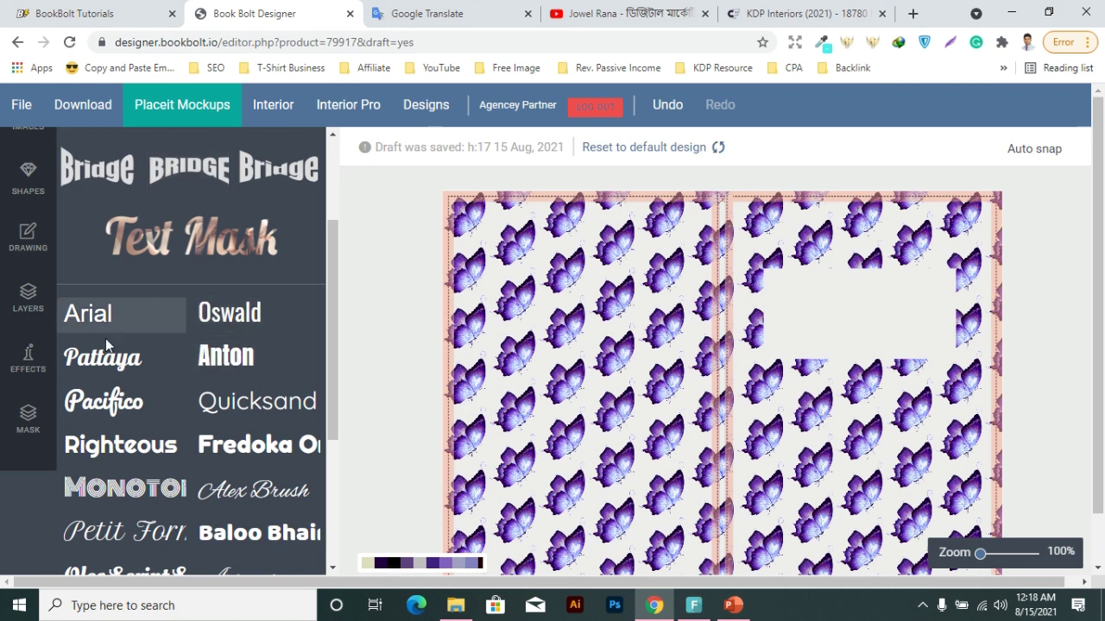
{"action": "scroll", "coordinate": [240, 418], "scroll_direction": "up", "scroll_amount": 2}
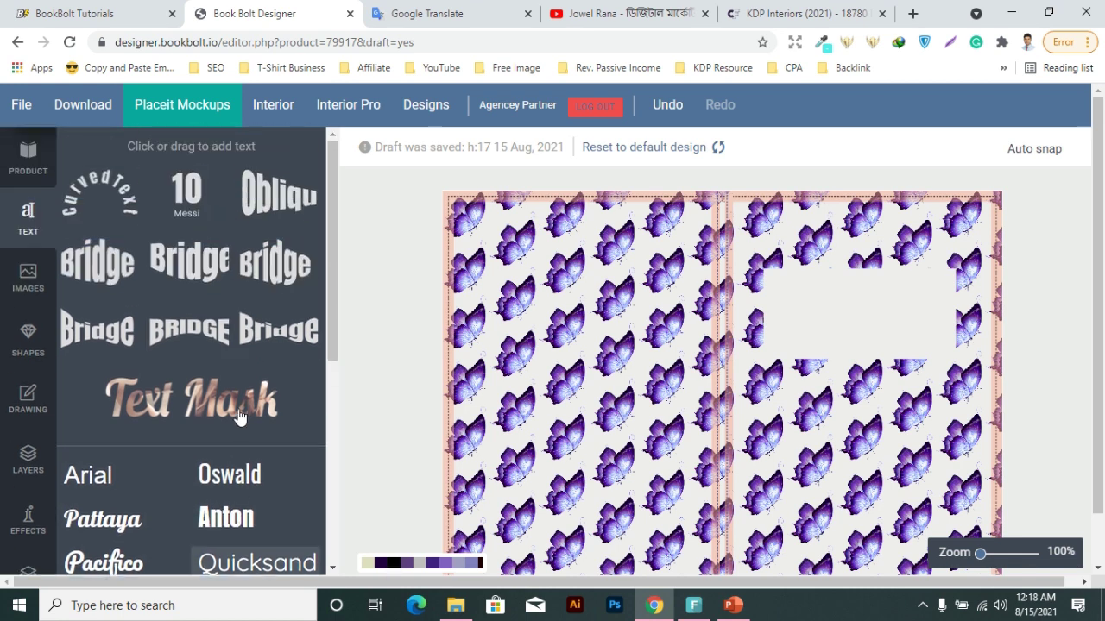
{"action": "scroll", "coordinate": [250, 380], "scroll_direction": "down", "scroll_amount": 3}
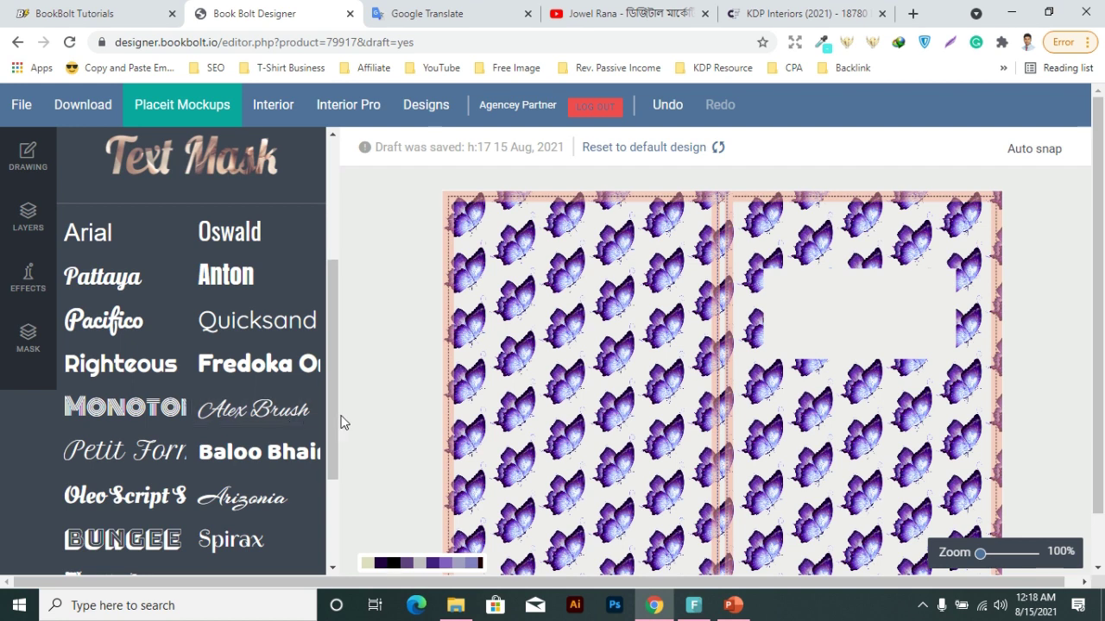
{"action": "scroll", "coordinate": [279, 370], "scroll_direction": "down", "scroll_amount": 1}
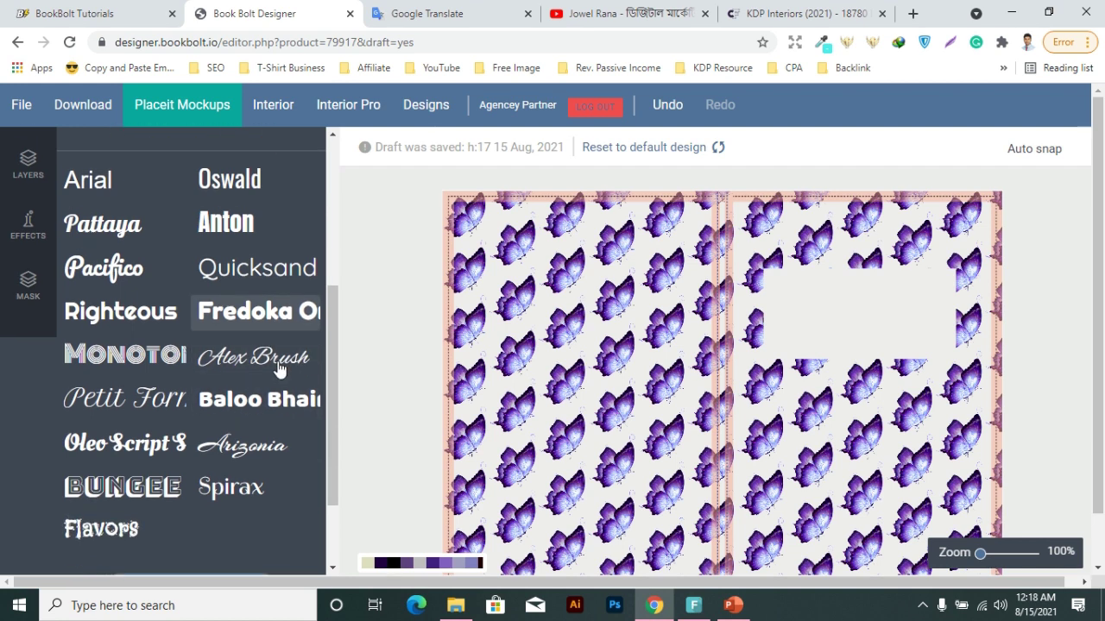
{"action": "scroll", "coordinate": [278, 375], "scroll_direction": "down", "scroll_amount": 1}
{"action": "scroll", "coordinate": [281, 379], "scroll_direction": "up", "scroll_amount": 1}
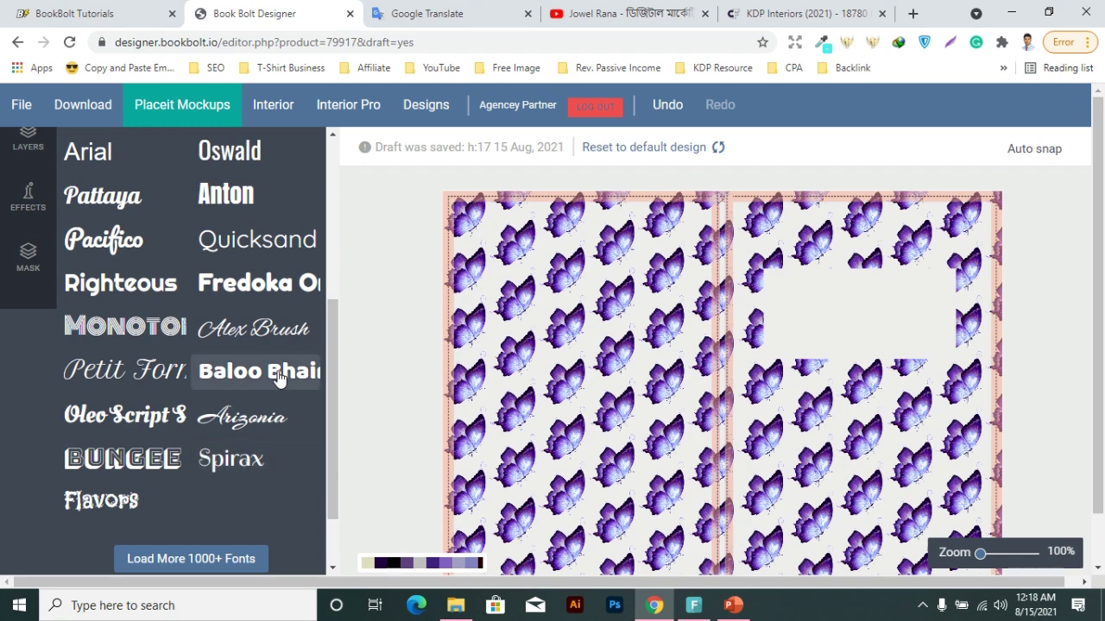
{"action": "scroll", "coordinate": [120, 371], "scroll_direction": "up", "scroll_amount": 1}
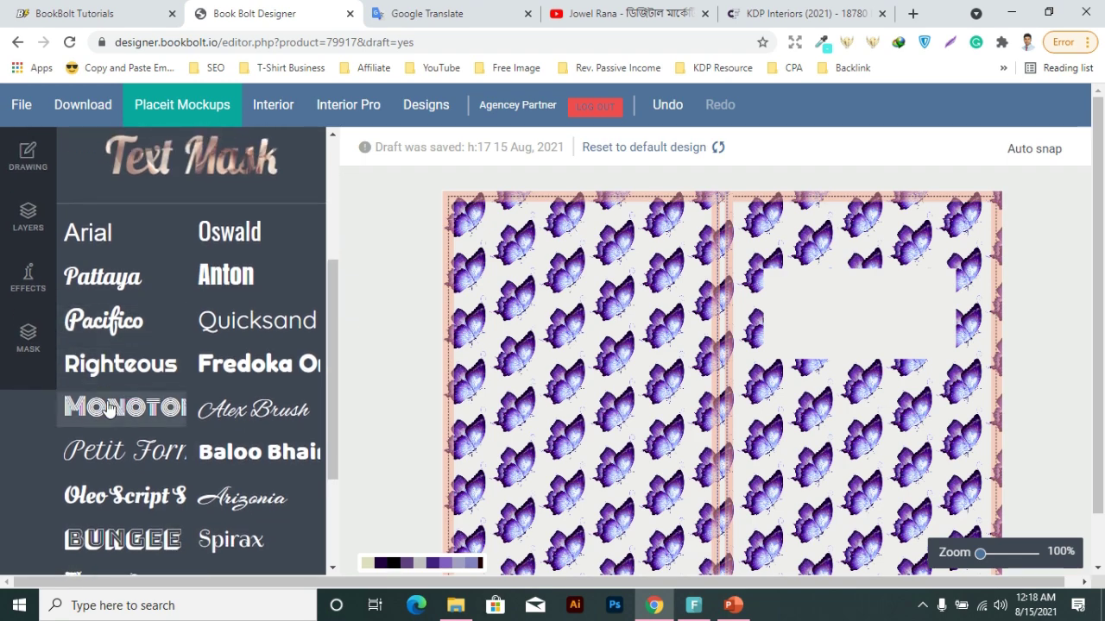
{"action": "left_click", "coordinate": [109, 409]}
Replace the Monoton placeholder text with '2022-2023'
{"action": "left_click", "coordinate": [725, 394]}
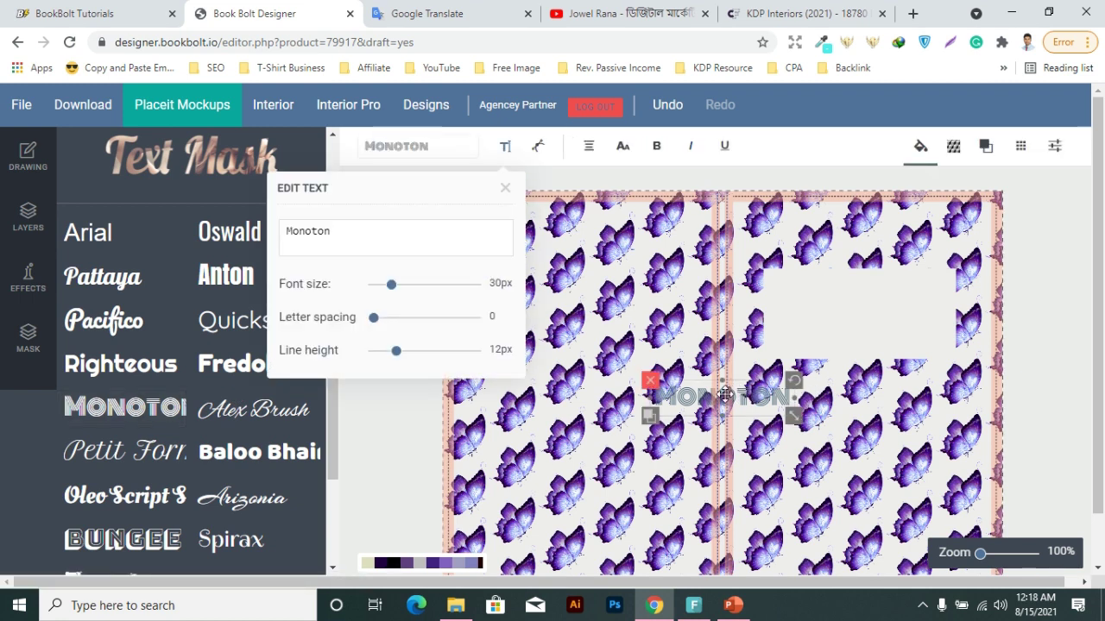
{"action": "left_click", "coordinate": [363, 233]}
{"action": "double_click", "coordinate": [345, 229]}
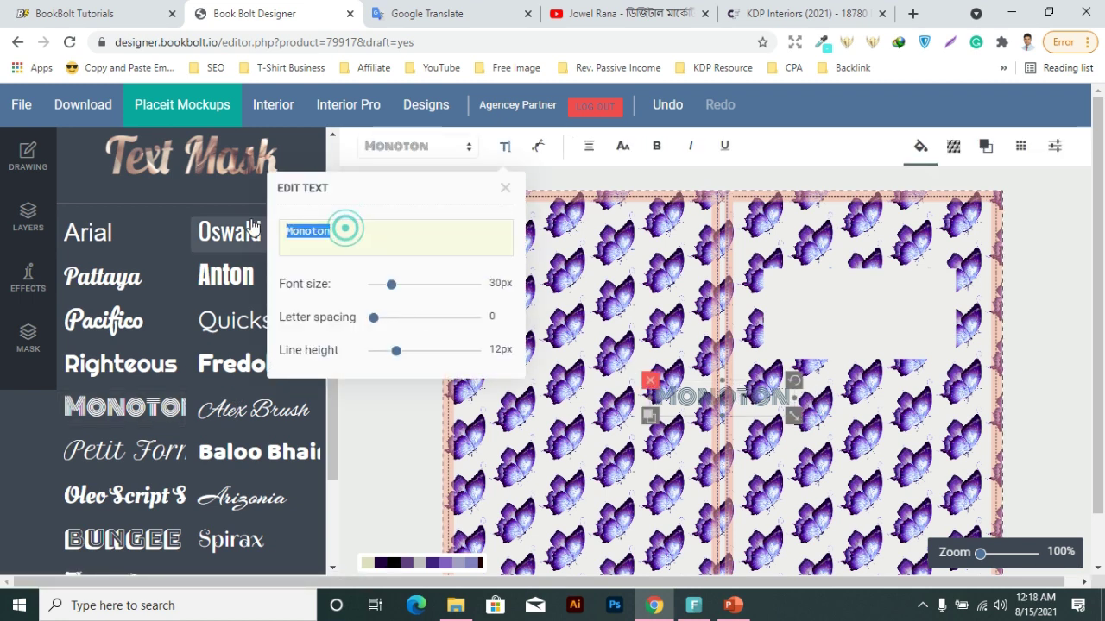
{"action": "type", "text": "2022-2023"}
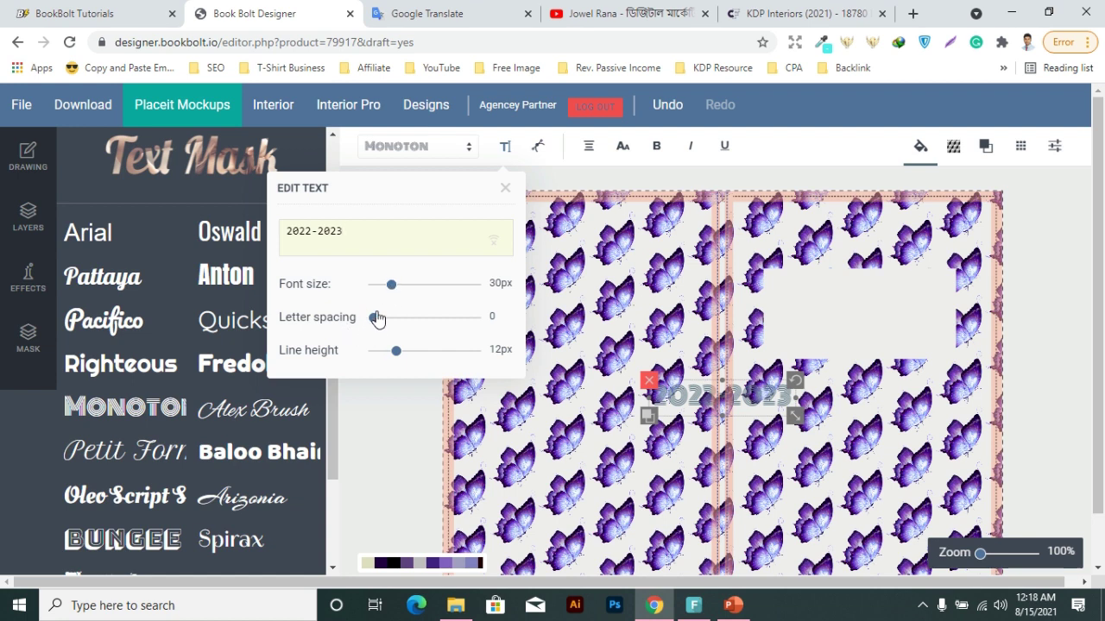
Resize the 2022-2023 text and move it to the top of the front-cover box
{"action": "left_click_drag", "start_coordinate": [393, 285], "coordinate": [401, 285]}
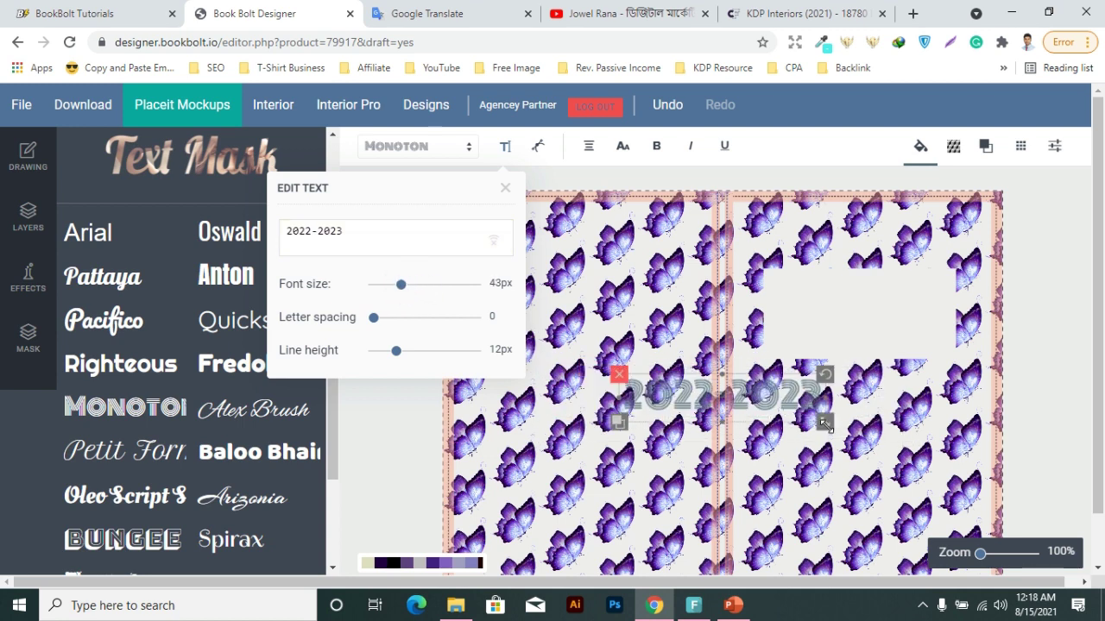
{"action": "left_click_drag", "start_coordinate": [825, 423], "coordinate": [796, 414]}
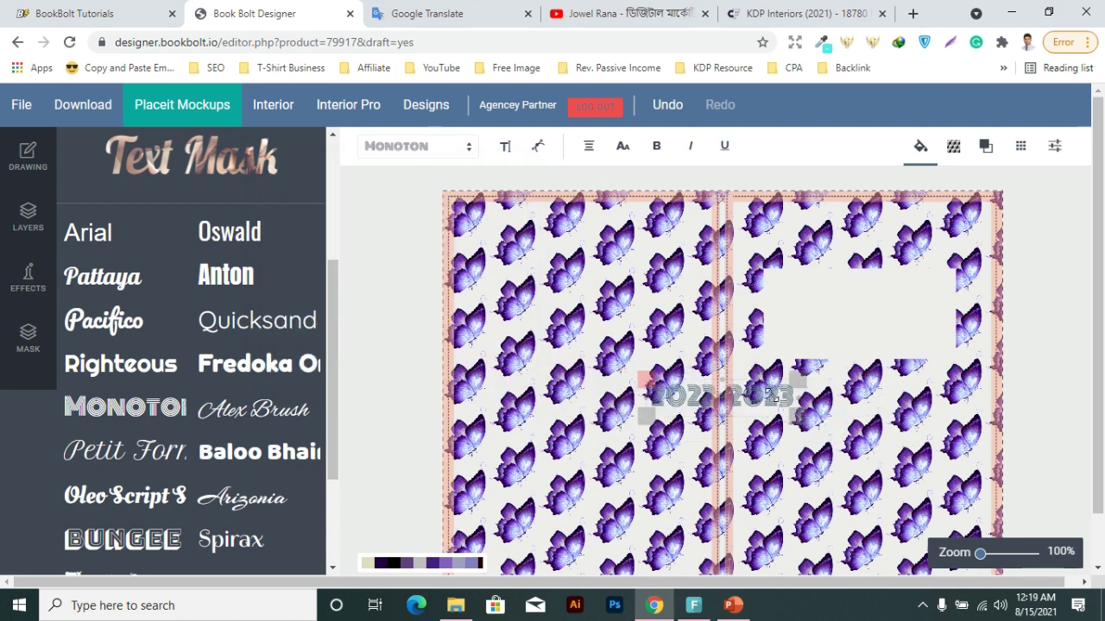
{"action": "left_click_drag", "start_coordinate": [773, 403], "coordinate": [895, 299]}
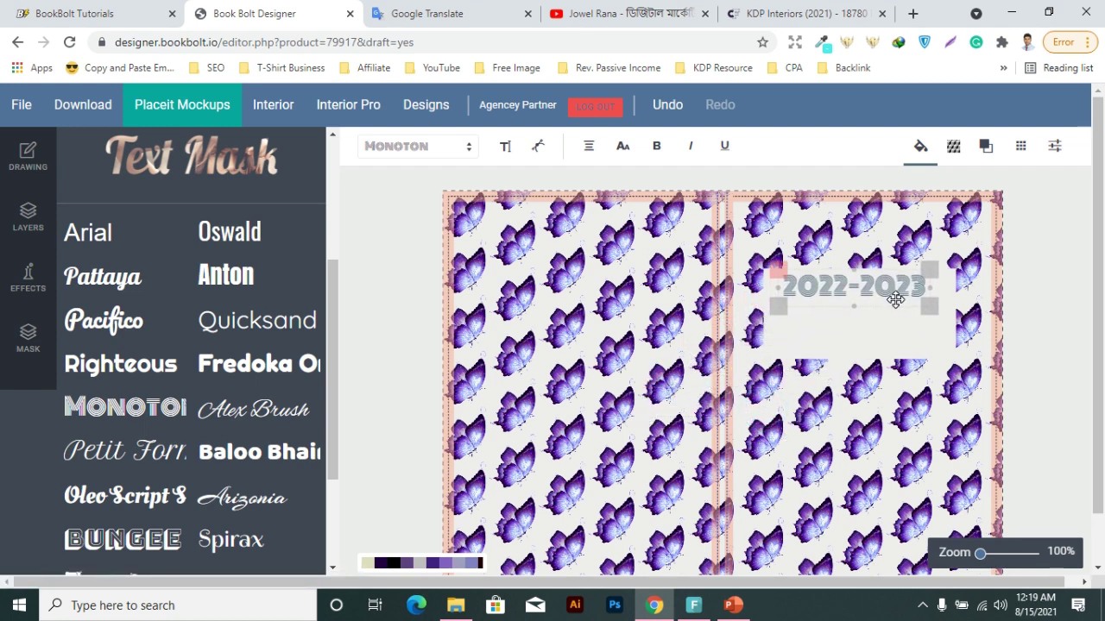
{"action": "left_click", "coordinate": [931, 308]}
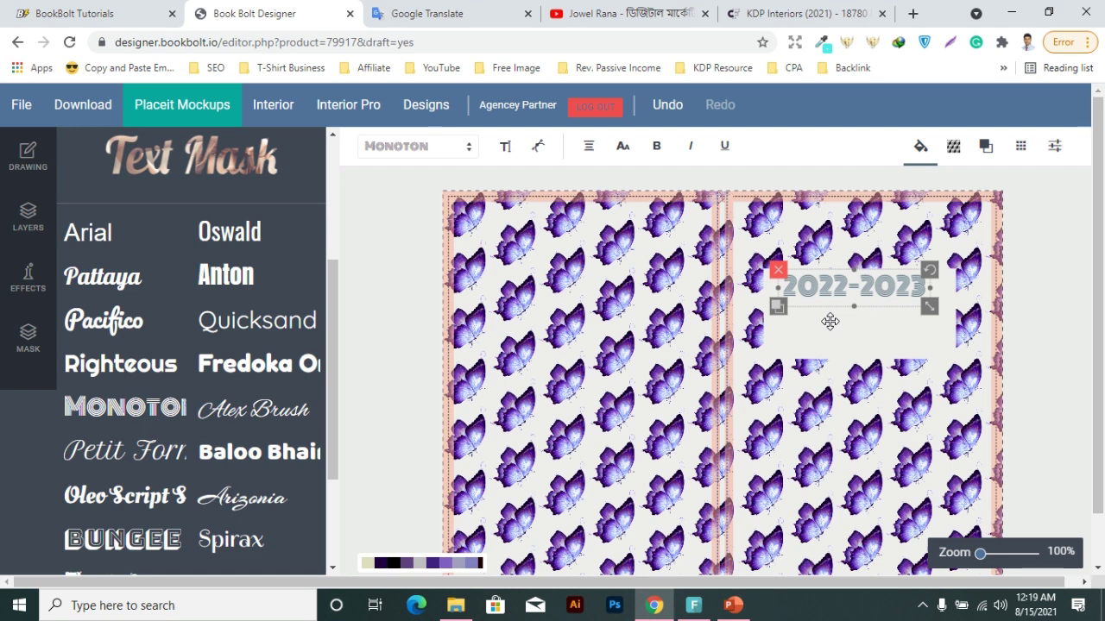
Fill the 2022-2023 title with purple #8e24aa
{"action": "left_click", "coordinate": [920, 149]}
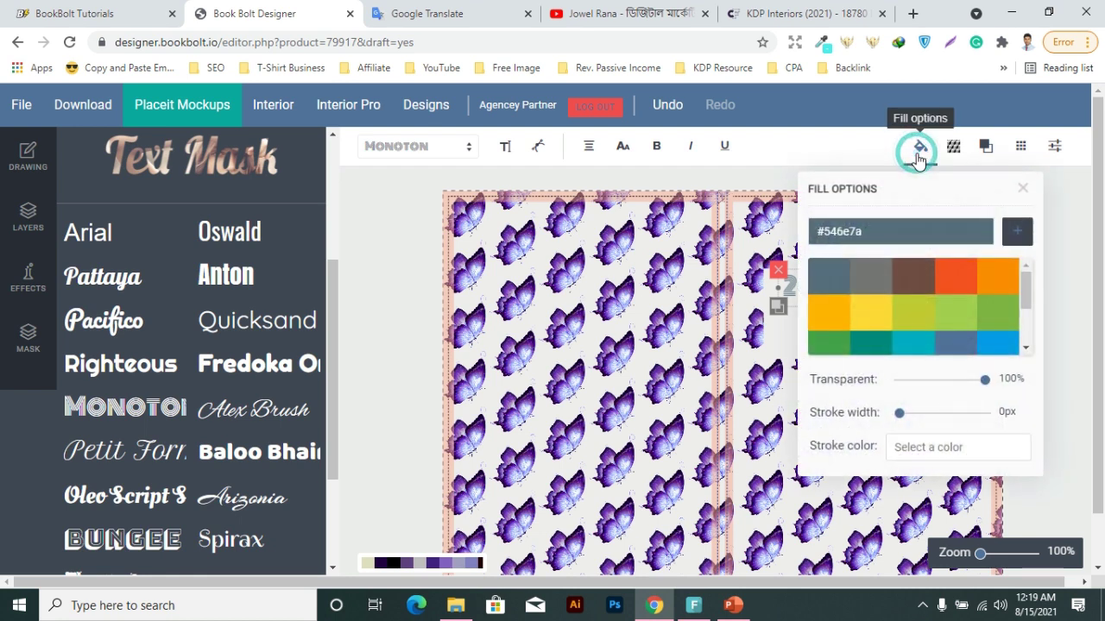
{"action": "left_click", "coordinate": [931, 198]}
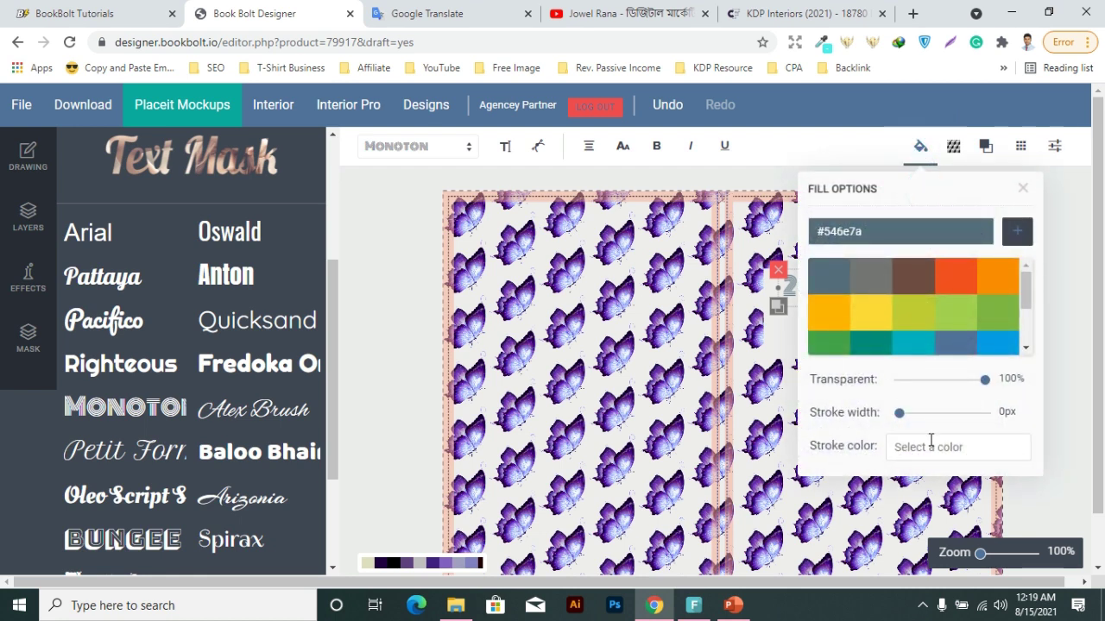
{"action": "scroll", "coordinate": [918, 338], "scroll_direction": "down", "scroll_amount": 2}
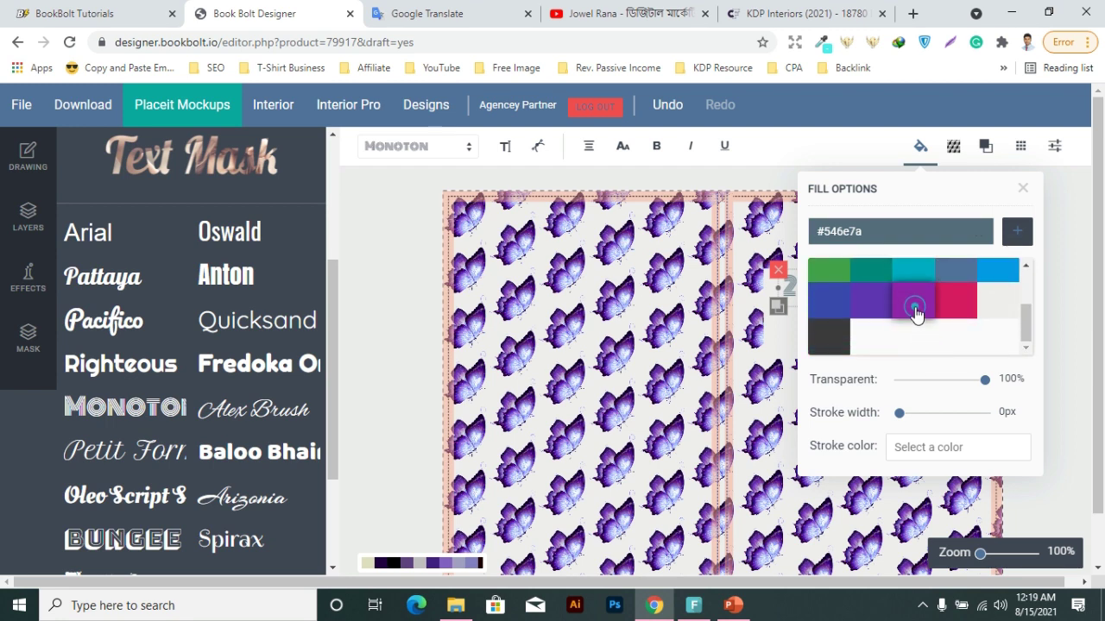
{"action": "left_click", "coordinate": [917, 315]}
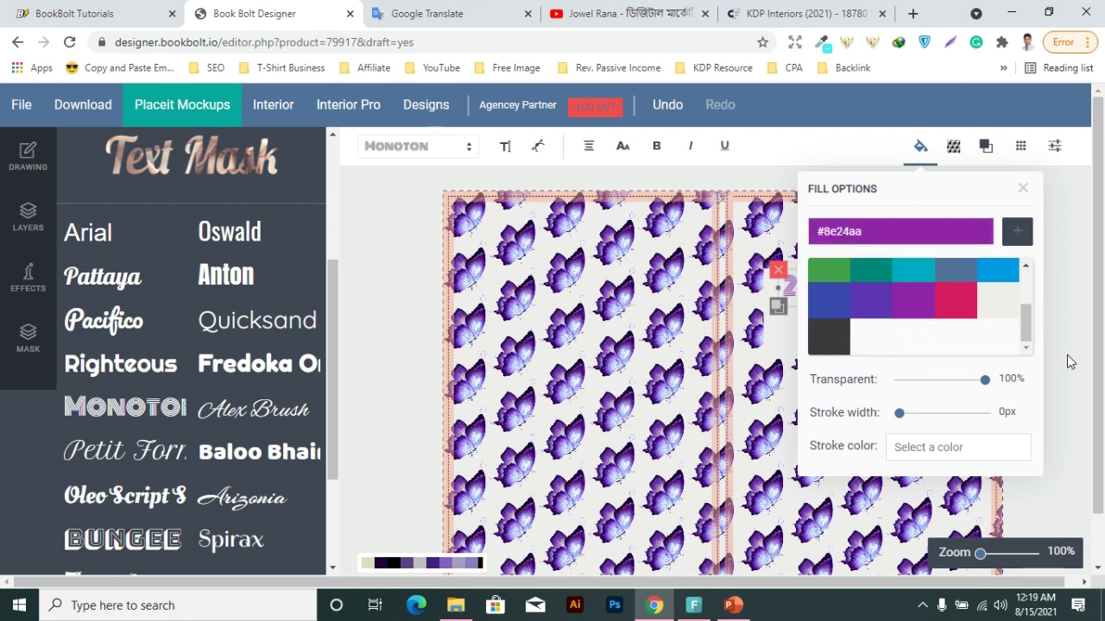
{"action": "left_click", "coordinate": [733, 379]}
{"action": "left_click", "coordinate": [1022, 190]}
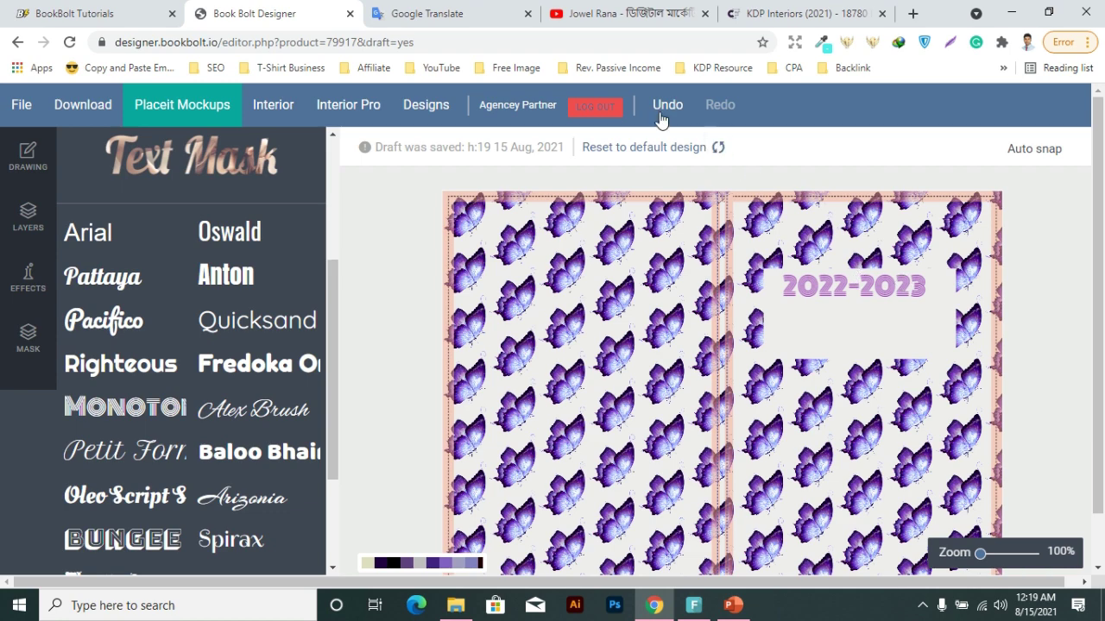
Copy 'Yearly Planner' from the Google Translate tab
{"action": "left_click", "coordinate": [470, 19]}
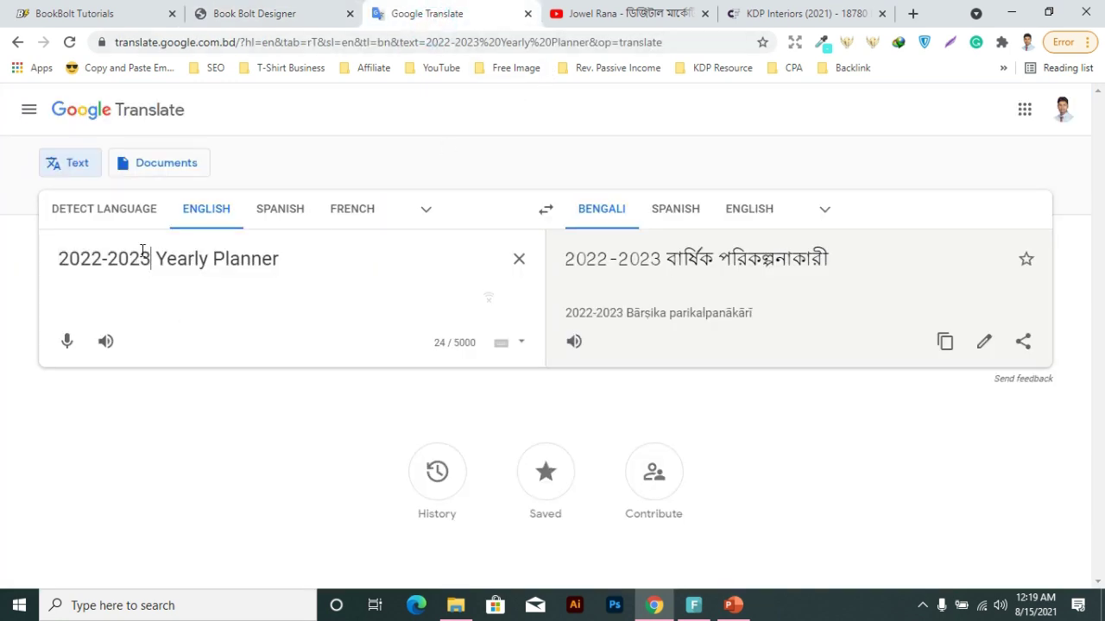
{"action": "left_click_drag", "start_coordinate": [159, 256], "coordinate": [302, 256]}
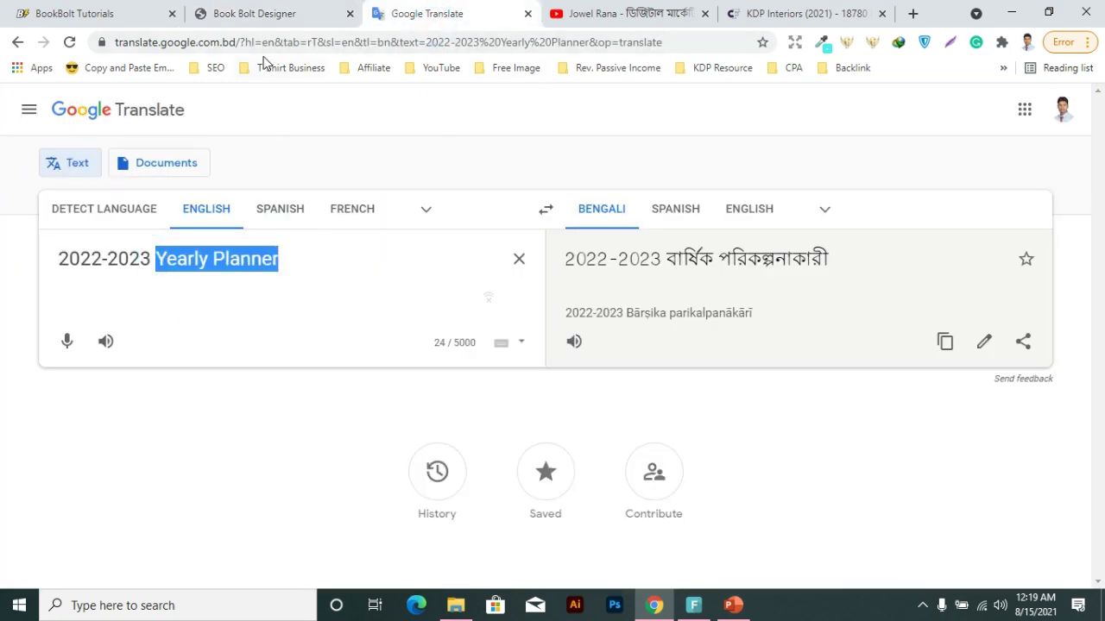
{"action": "left_click", "coordinate": [287, 19]}
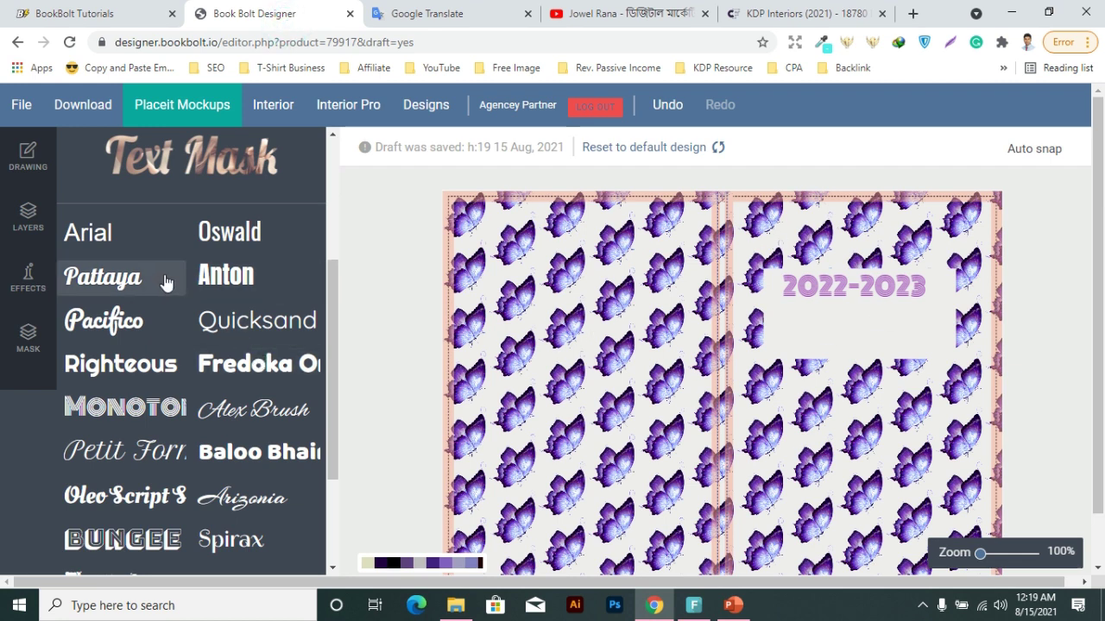
Add a Bridge-style 'Yearly Planner' heading, shrink it, and centre it beneath 2022-2023
{"action": "scroll", "coordinate": [173, 293], "scroll_direction": "up", "scroll_amount": 3}
{"action": "scroll", "coordinate": [207, 298], "scroll_direction": "down", "scroll_amount": 2}
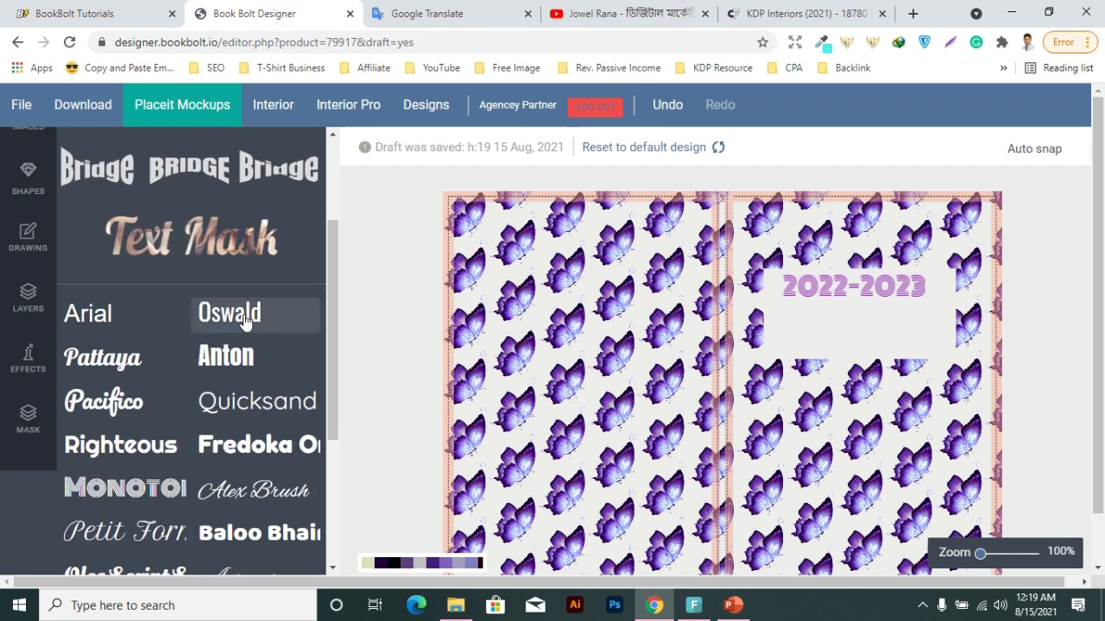
{"action": "scroll", "coordinate": [247, 315], "scroll_direction": "up", "scroll_amount": 2}
{"action": "scroll", "coordinate": [251, 366], "scroll_direction": "up", "scroll_amount": 1}
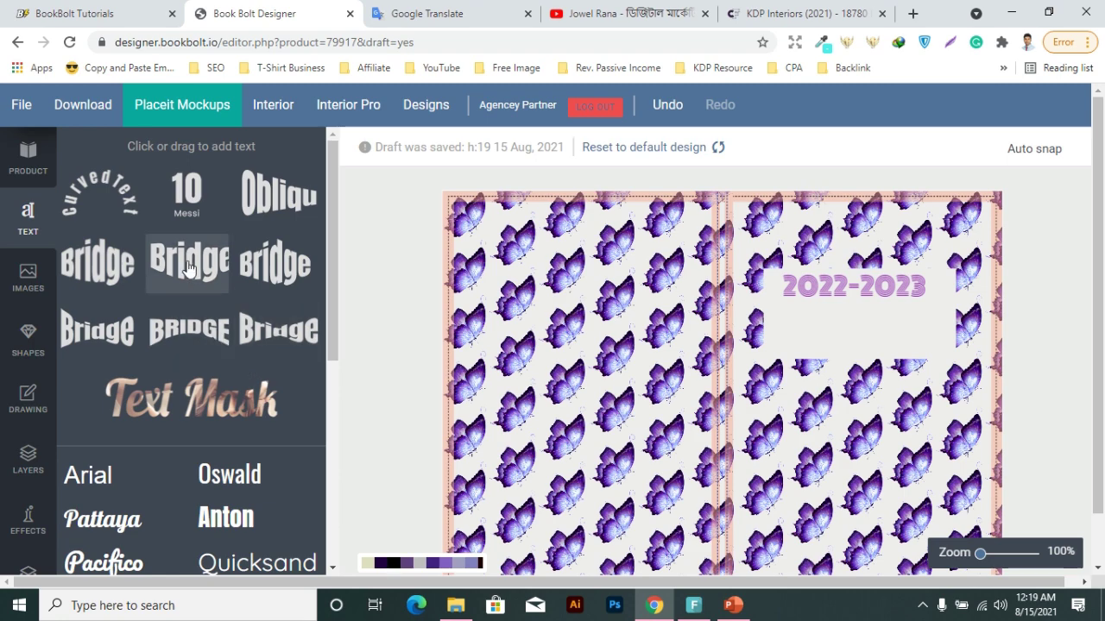
{"action": "left_click", "coordinate": [189, 267]}
{"action": "left_click", "coordinate": [759, 424]}
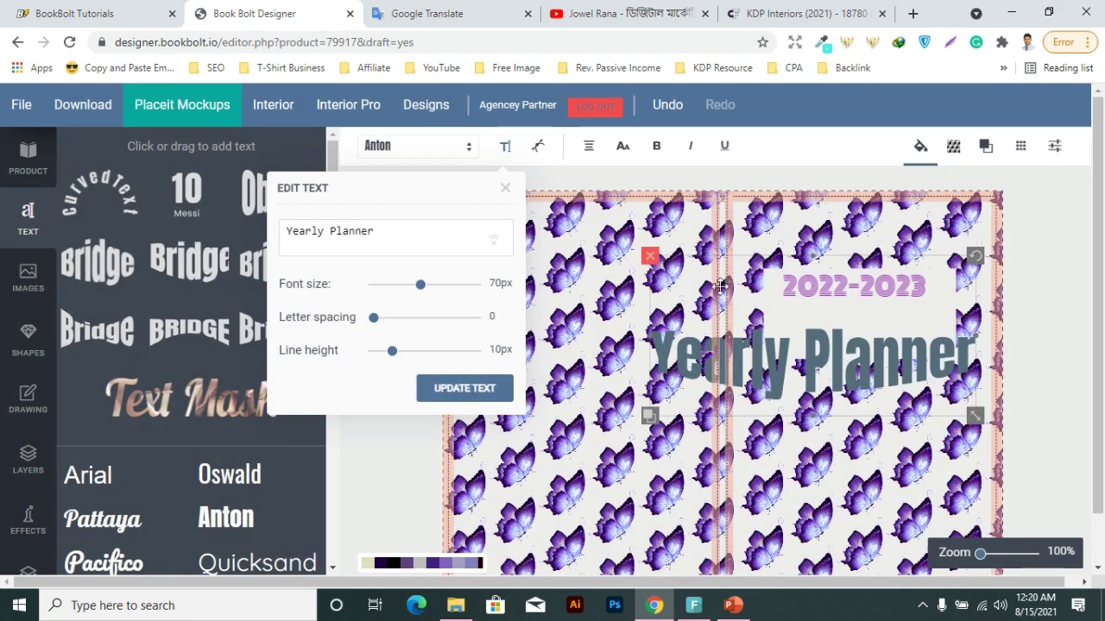
{"action": "left_click_drag", "start_coordinate": [974, 415], "coordinate": [892, 375]}
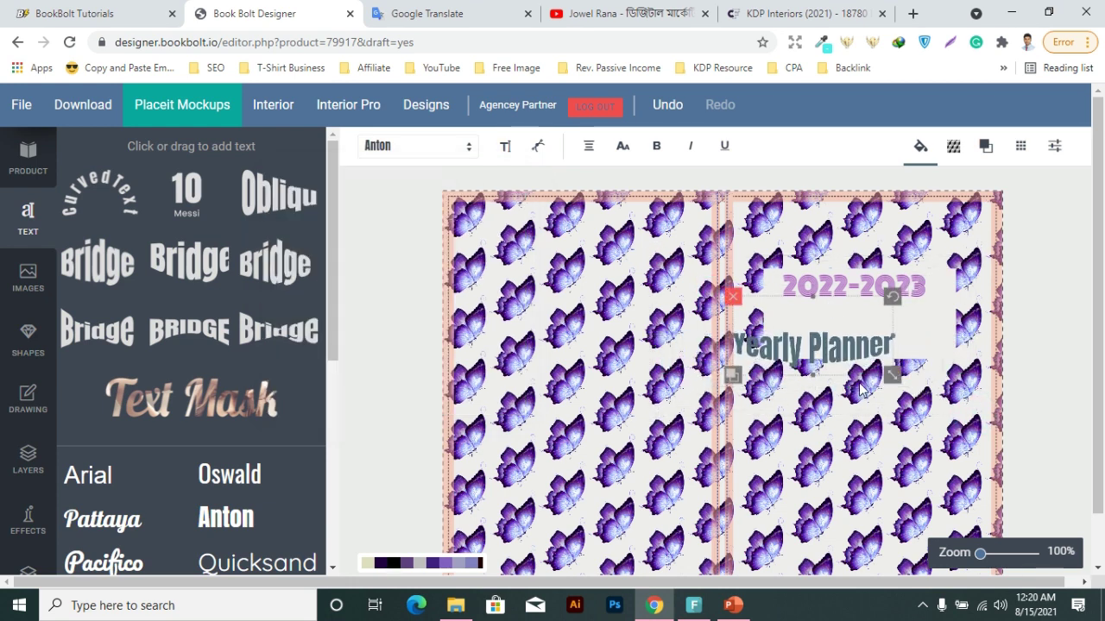
{"action": "mouse_move", "coordinate": [859, 364]}
{"action": "left_mouse_down"}
{"action": "mouse_move", "coordinate": [904, 353]}
{"action": "mouse_move", "coordinate": [900, 341]}
{"action": "left_mouse_up"}
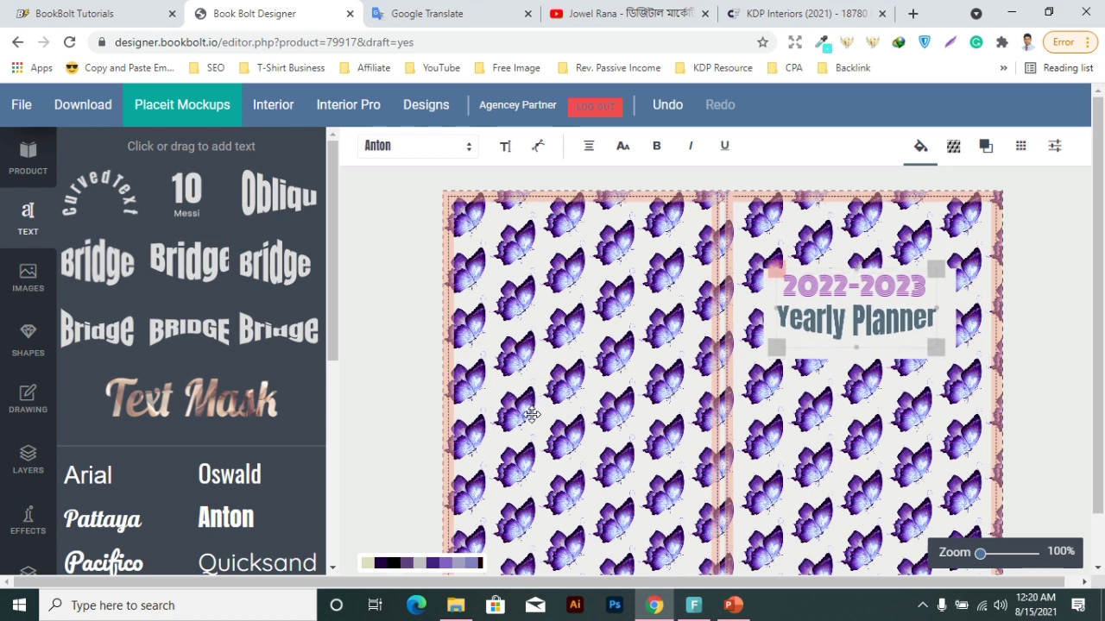
Pull the light box's bottom edge up to fit snugly around both title lines
{"action": "left_click", "coordinate": [879, 354]}
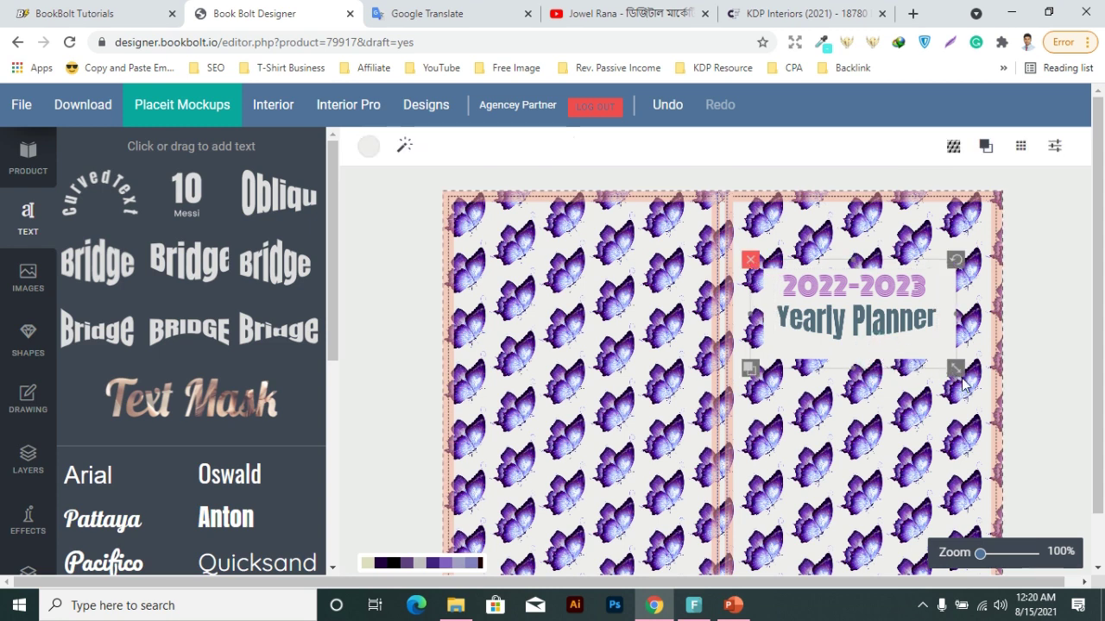
{"action": "left_click_drag", "start_coordinate": [960, 371], "coordinate": [953, 366]}
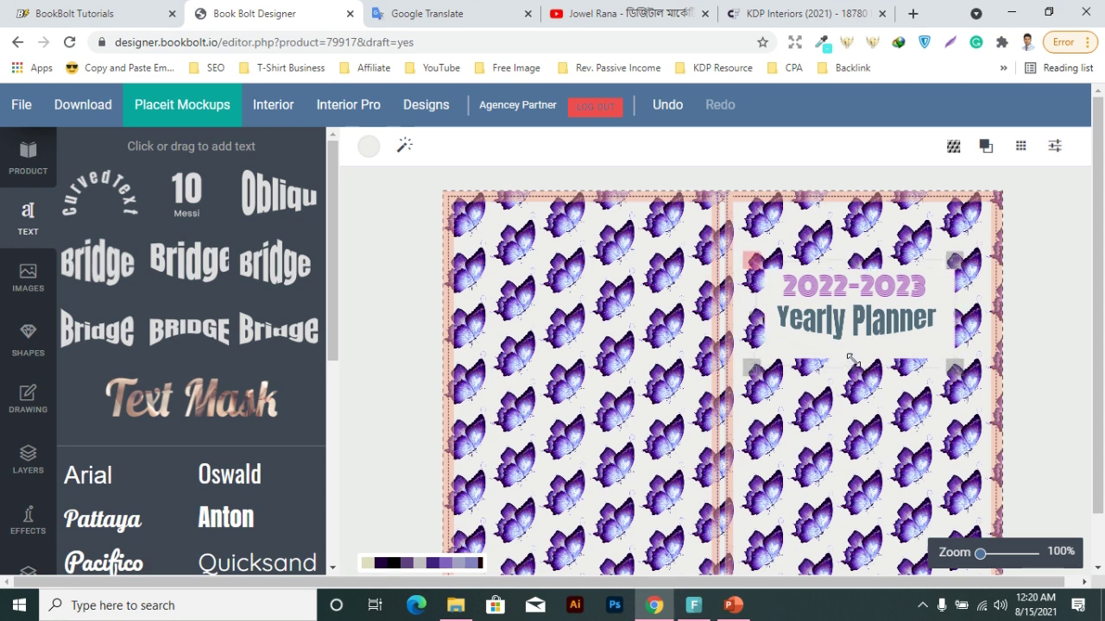
{"action": "left_click_drag", "start_coordinate": [857, 373], "coordinate": [857, 364]}
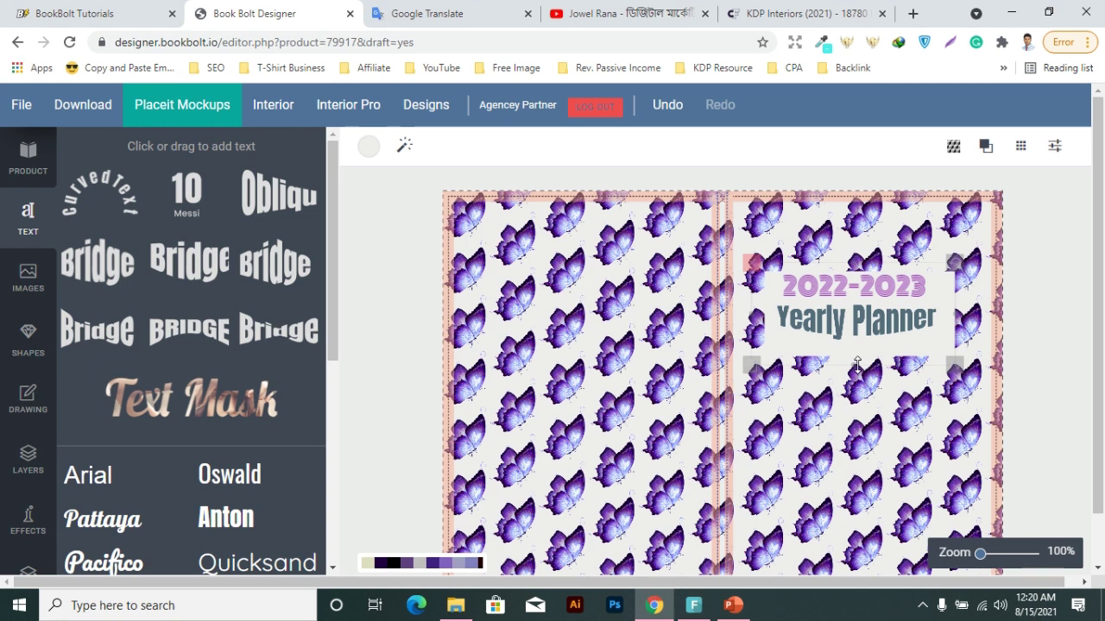
{"action": "left_click_drag", "start_coordinate": [857, 364], "coordinate": [857, 364]}
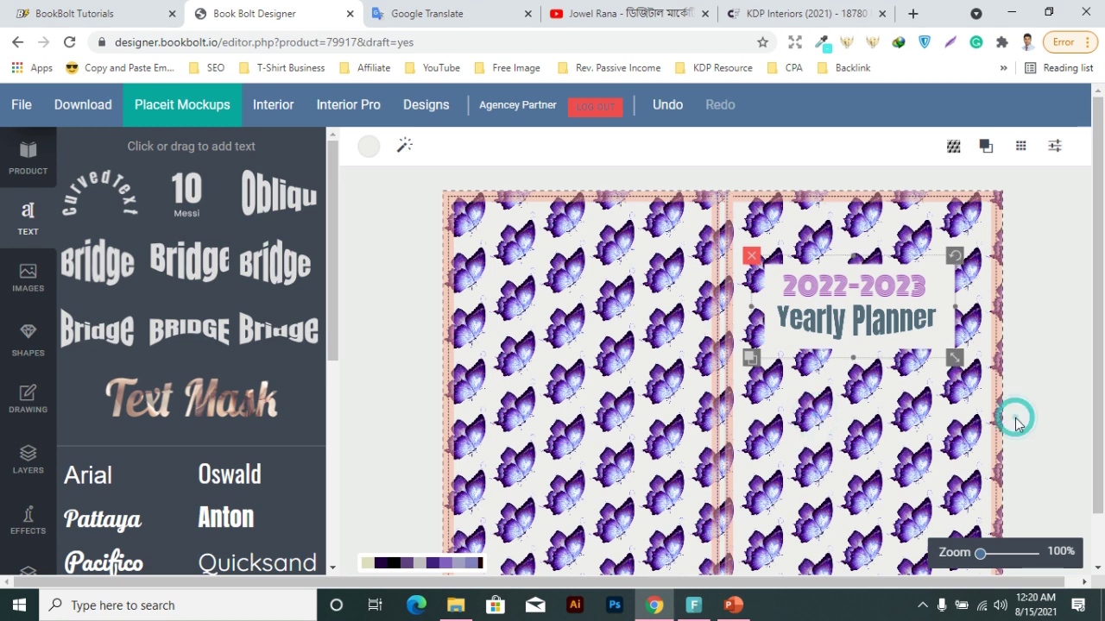
{"action": "left_click", "coordinate": [663, 378]}
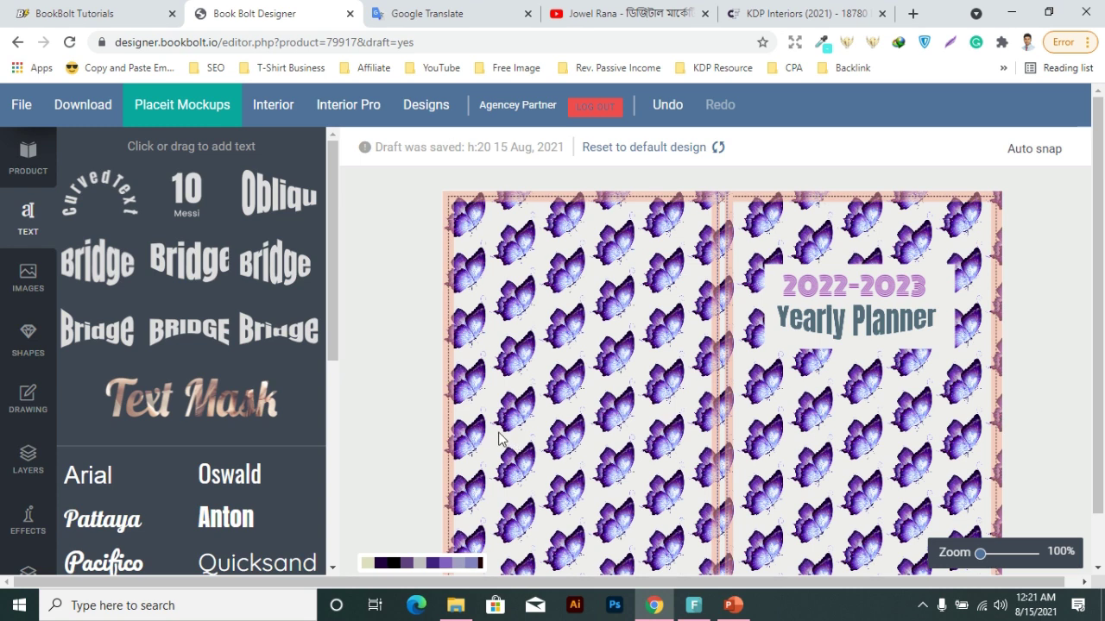
{"action": "scroll", "coordinate": [742, 427], "scroll_direction": "down", "scroll_amount": 1}
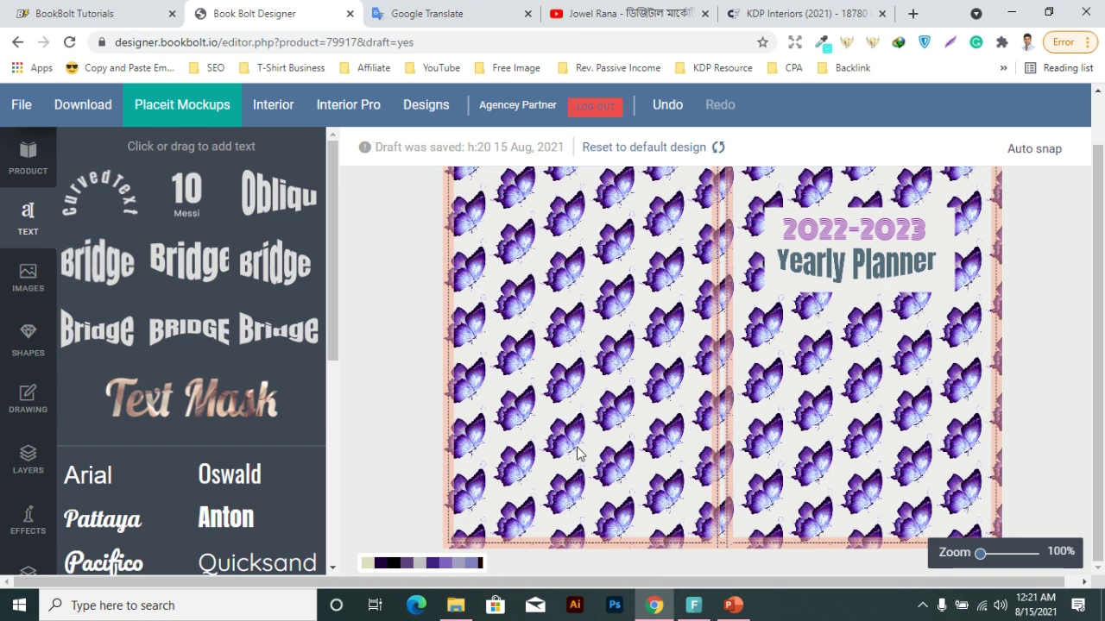
{"action": "scroll", "coordinate": [875, 278], "scroll_direction": "up", "scroll_amount": 1}
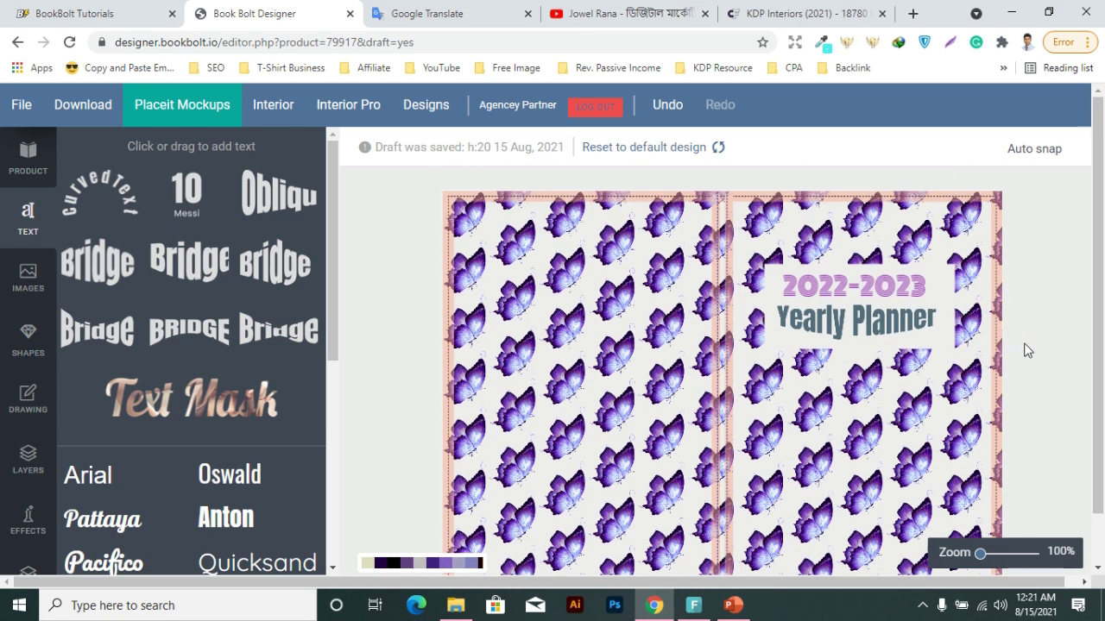
{"action": "scroll", "coordinate": [973, 369], "scroll_direction": "down", "scroll_amount": 2}
{"action": "scroll", "coordinate": [980, 379], "scroll_direction": "up", "scroll_amount": 2}
{"action": "scroll", "coordinate": [772, 347], "scroll_direction": "down", "scroll_amount": 1}
{"action": "scroll", "coordinate": [773, 347], "scroll_direction": "down", "scroll_amount": 1}
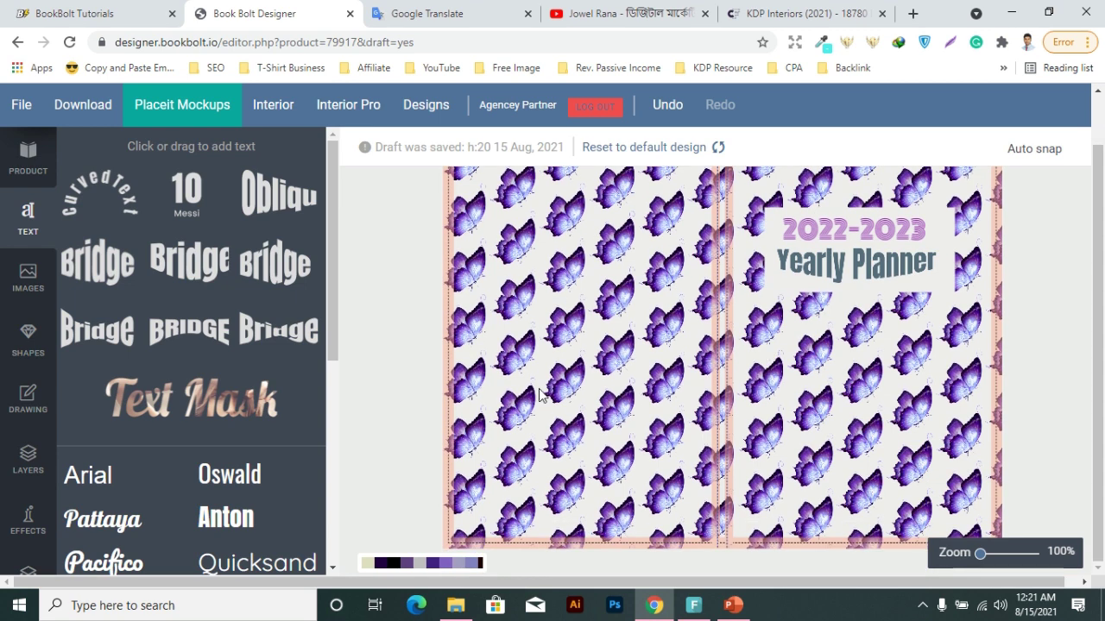